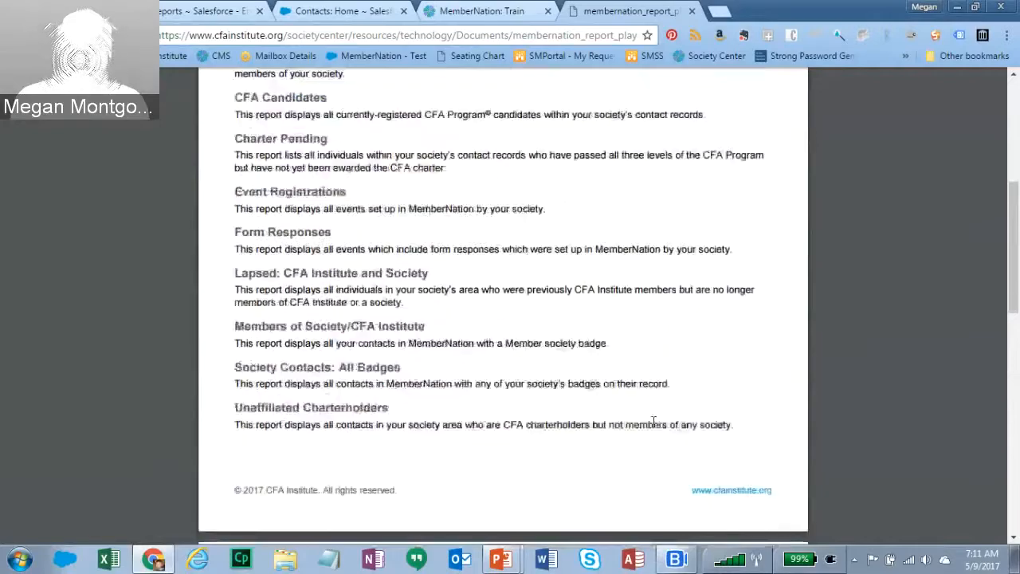
Review the Creating Your Own Reports guide in the Society Reports Playbook, covering the Accounts & Contacts and Other Reports categories
{"action": "scroll", "coordinate": [652, 428], "scroll_direction": "down", "scroll_amount": 6}
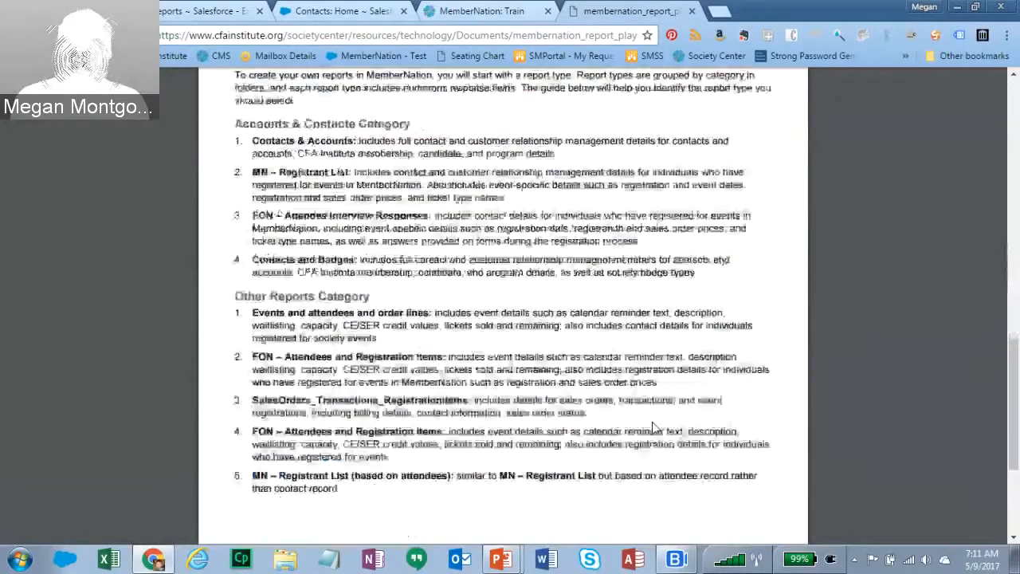
{"action": "scroll", "coordinate": [651, 422], "scroll_direction": "up", "scroll_amount": 2}
{"action": "scroll", "coordinate": [653, 422], "scroll_direction": "up", "scroll_amount": 1}
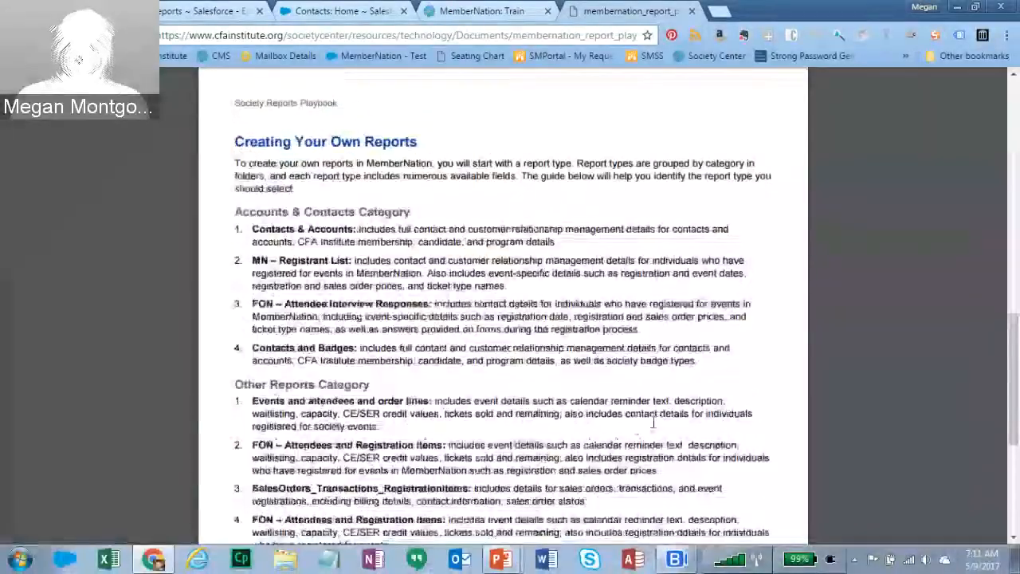
{"action": "scroll", "coordinate": [654, 423], "scroll_direction": "down", "scroll_amount": 2}
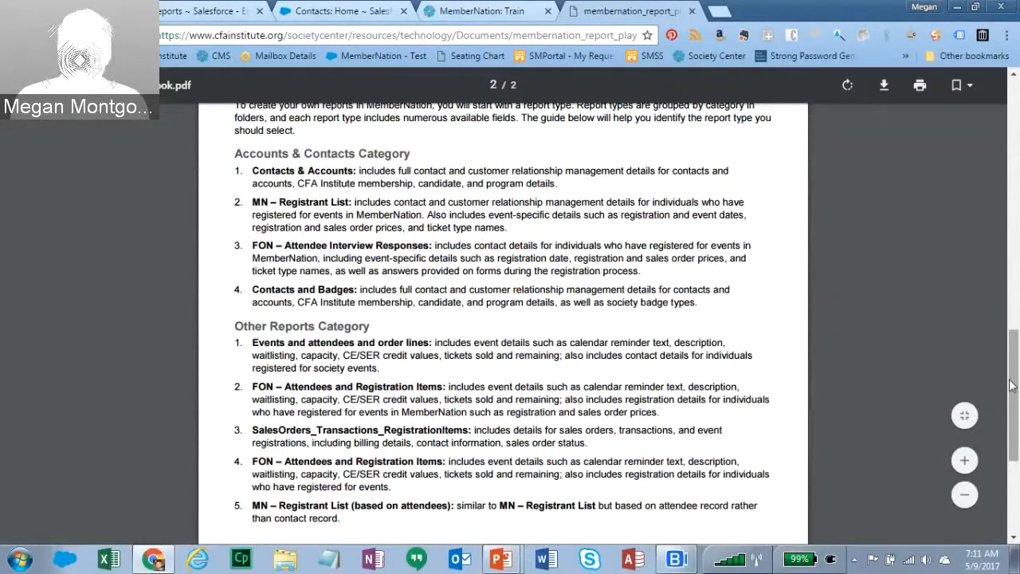
{"action": "mouse_move", "coordinate": [1011, 386]}
{"action": "left_mouse_down"}
{"action": "mouse_move", "coordinate": [1012, 423]}
{"action": "mouse_move", "coordinate": [1016, 375]}
{"action": "mouse_move", "coordinate": [1018, 393]}
{"action": "left_mouse_up"}
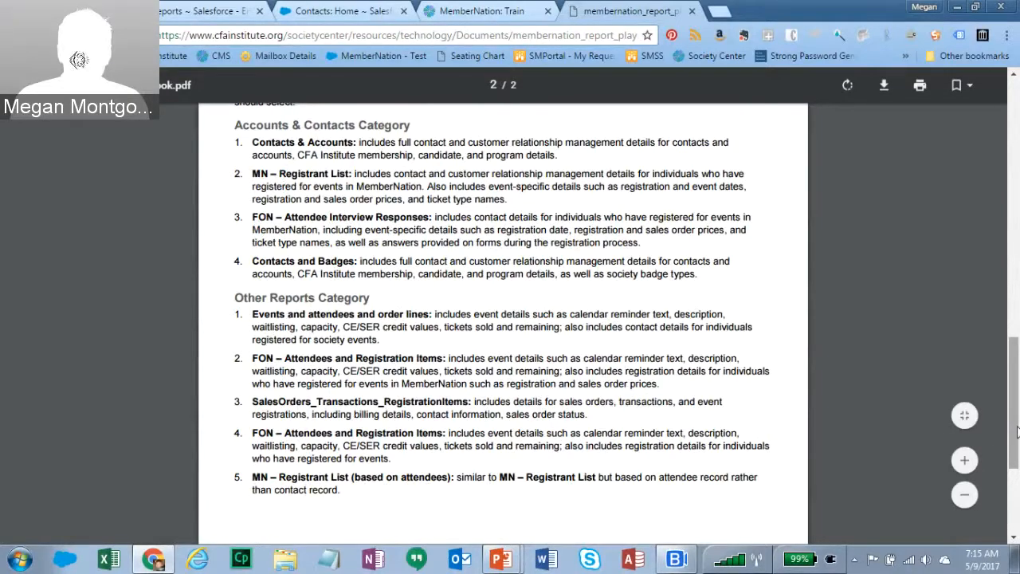
{"action": "scroll", "coordinate": [1015, 431], "scroll_direction": "down", "scroll_amount": 1}
{"action": "scroll", "coordinate": [1016, 426], "scroll_direction": "up", "scroll_amount": 2}
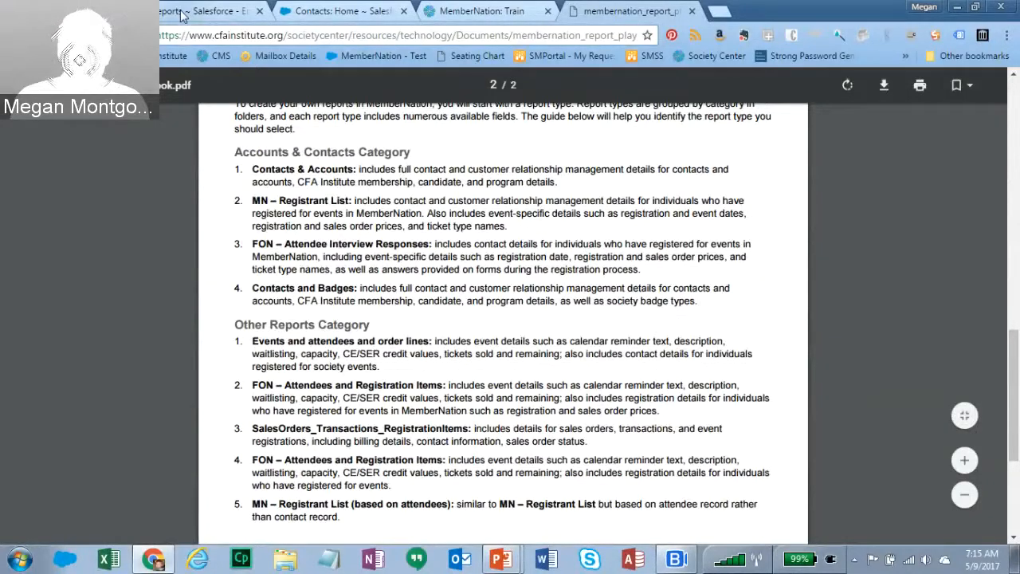
Switch from the playbook to the Salesforce Training sandbox and start a new report from its reports area
{"action": "left_click", "coordinate": [319, 13]}
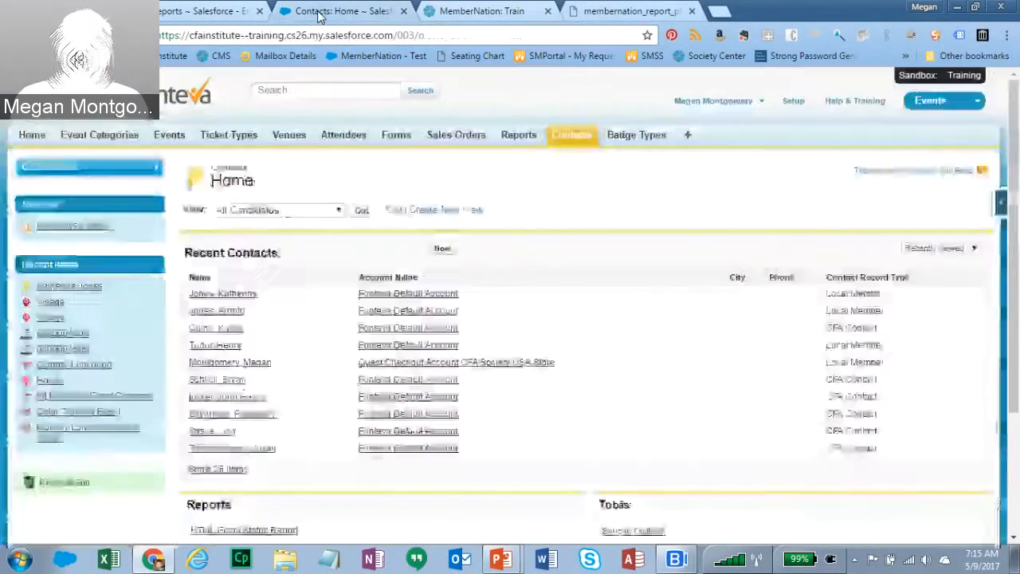
{"action": "left_click", "coordinate": [185, 12]}
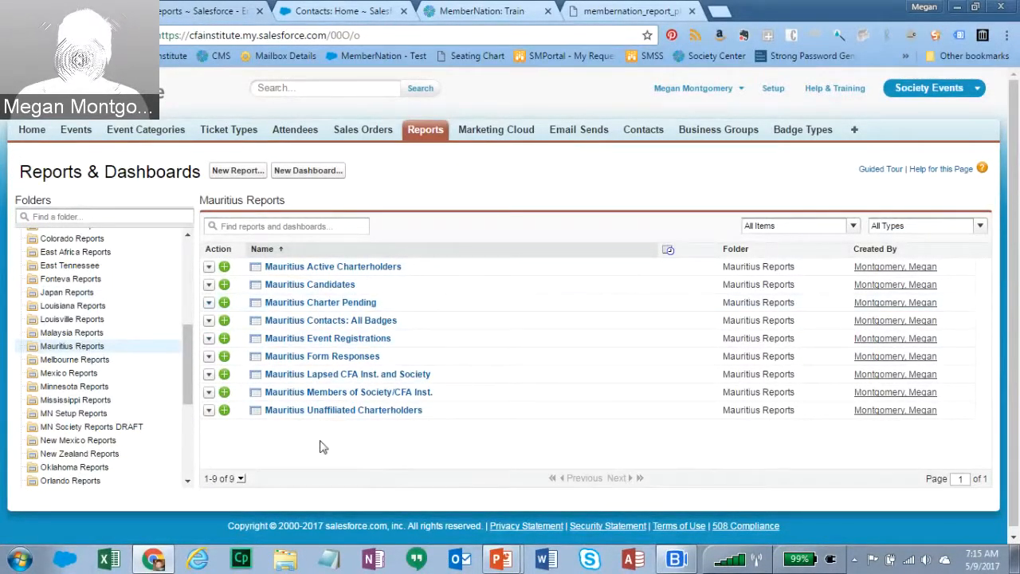
{"action": "left_click", "coordinate": [342, 11]}
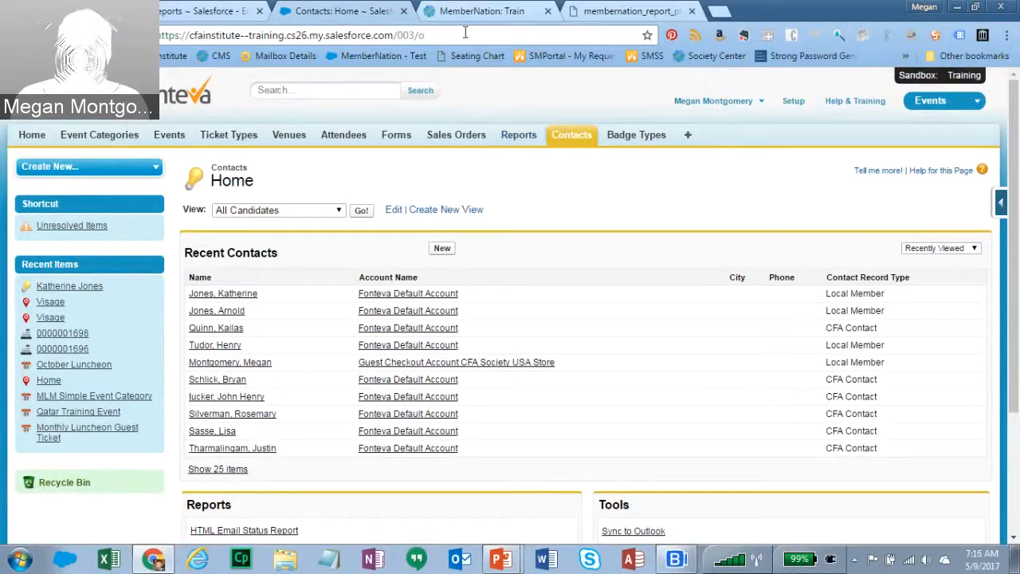
{"action": "left_click", "coordinate": [507, 138]}
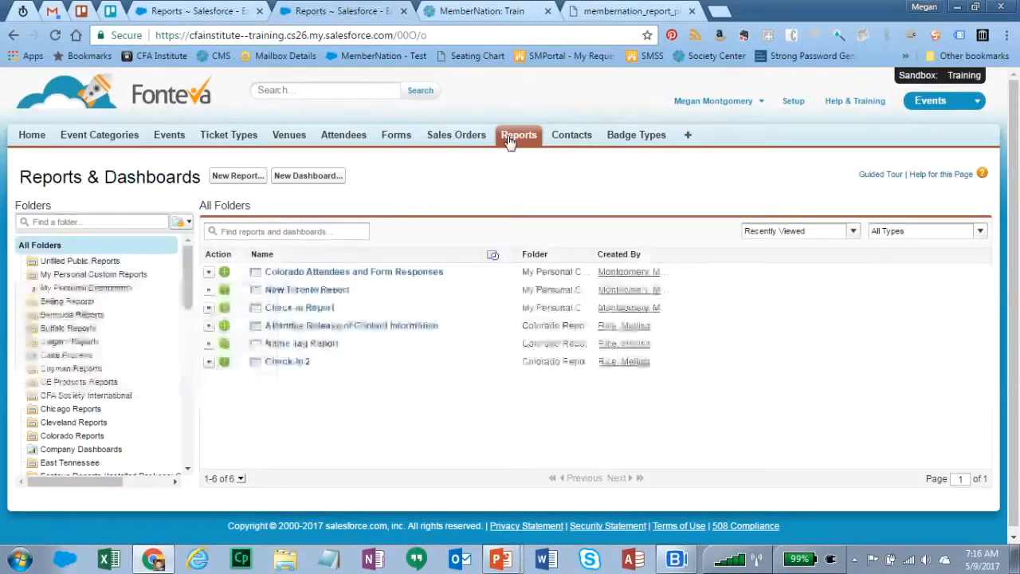
{"action": "left_click", "coordinate": [236, 177]}
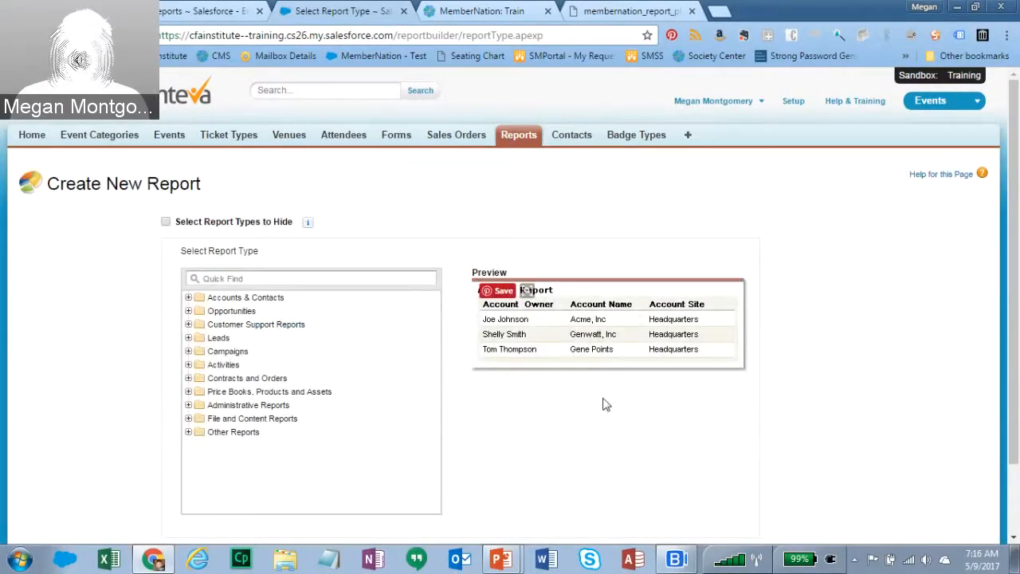
{"action": "left_click", "coordinate": [514, 137]}
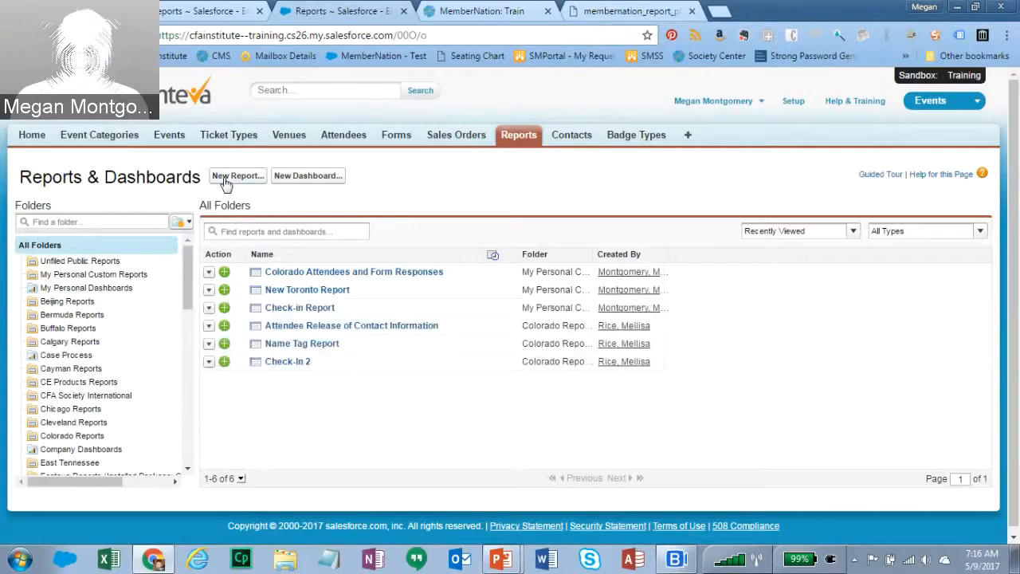
{"action": "left_click", "coordinate": [231, 175]}
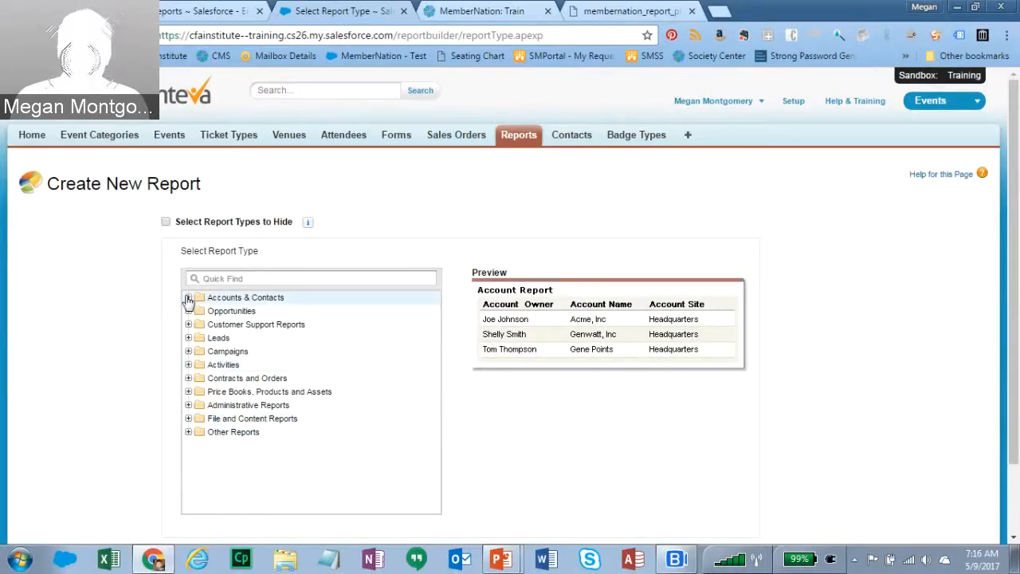
Consult the playbook's report type guide, then expand the Accounts & Contacts category and look through its report types
{"action": "left_click", "coordinate": [593, 16]}
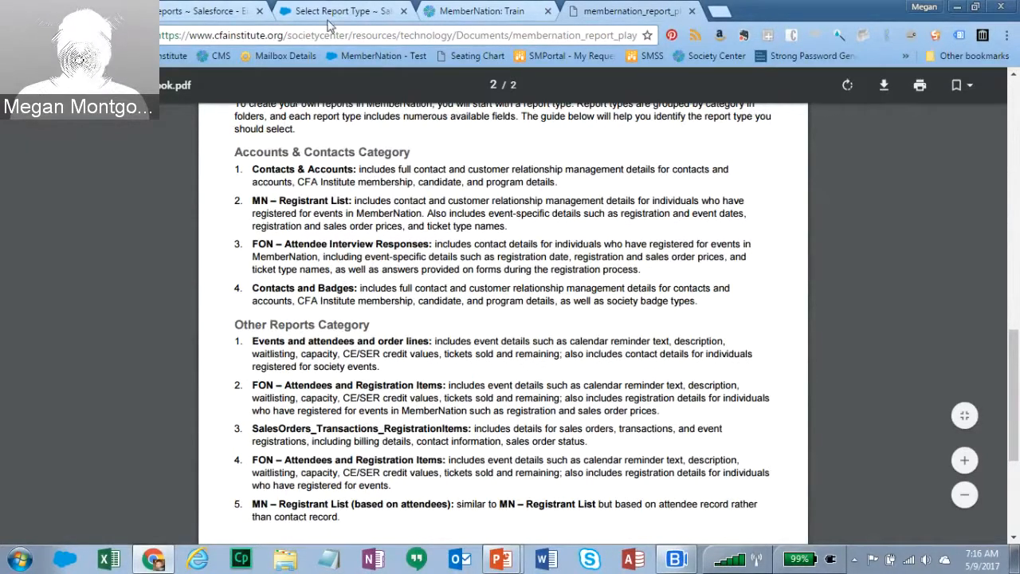
{"action": "left_click", "coordinate": [437, 18]}
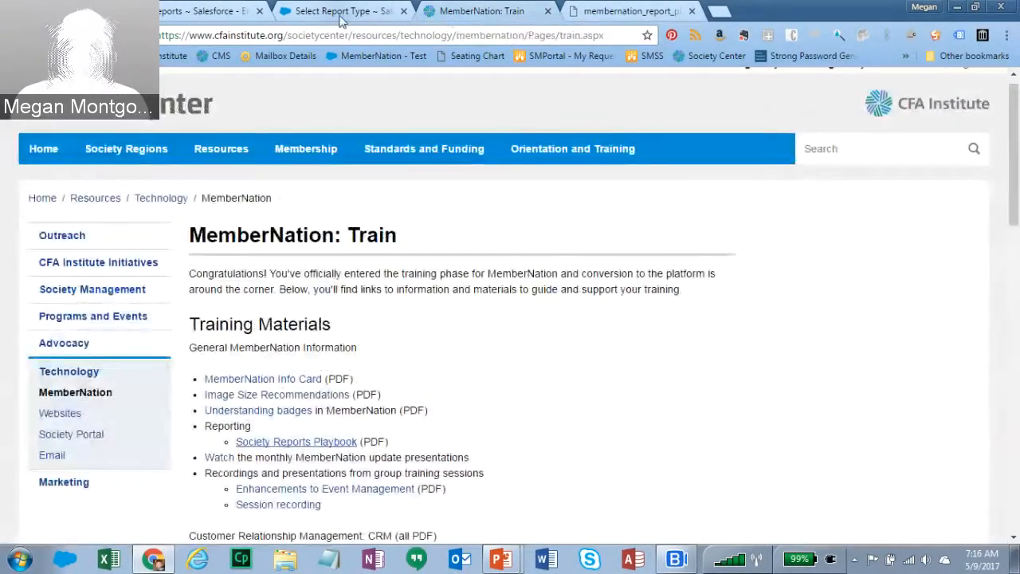
{"action": "left_click", "coordinate": [334, 13]}
{"action": "left_click", "coordinate": [189, 297]}
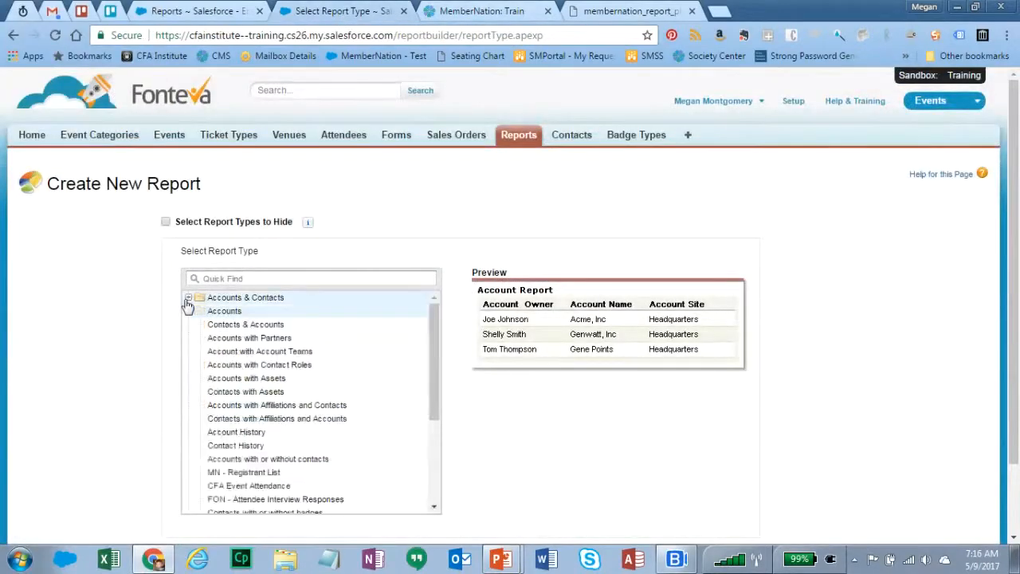
{"action": "scroll", "coordinate": [430, 414], "scroll_direction": "down", "scroll_amount": 2}
{"action": "scroll", "coordinate": [439, 426], "scroll_direction": "up", "scroll_amount": 1}
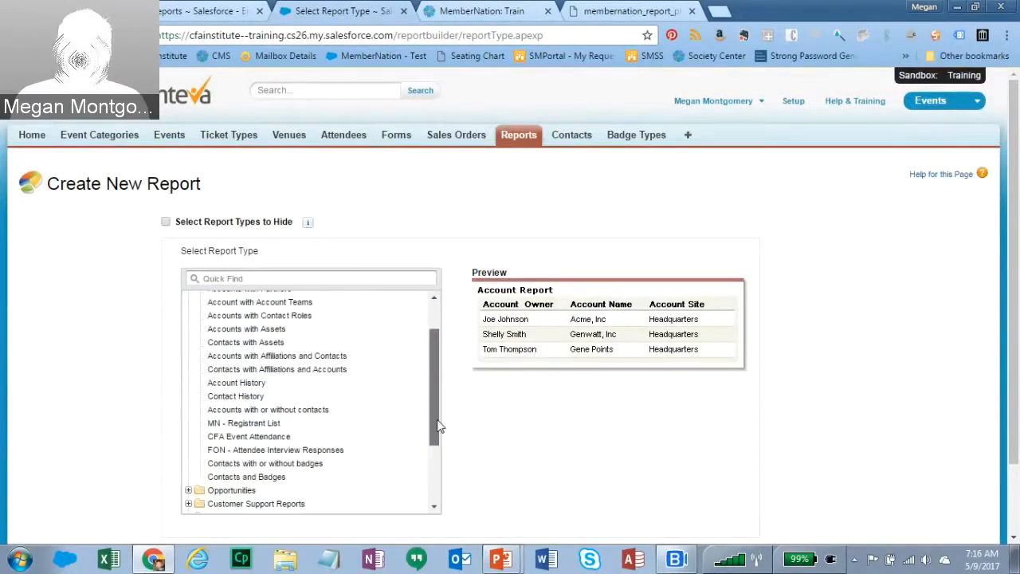
{"action": "scroll", "coordinate": [443, 424], "scroll_direction": "down", "scroll_amount": 1}
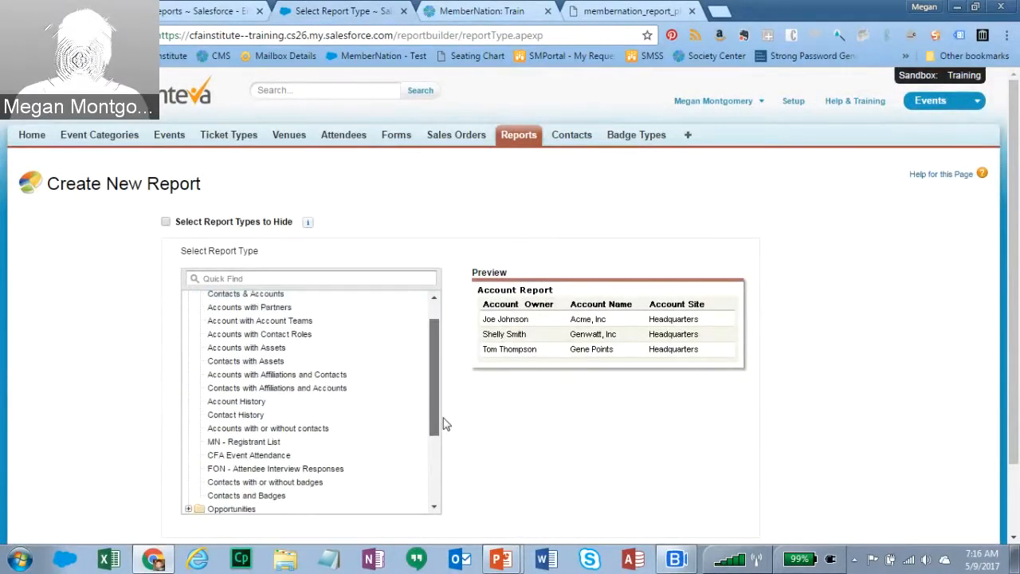
Check the report type in the playbook once more and create the new report with the Contacts and Badges type
{"action": "left_click", "coordinate": [588, 18]}
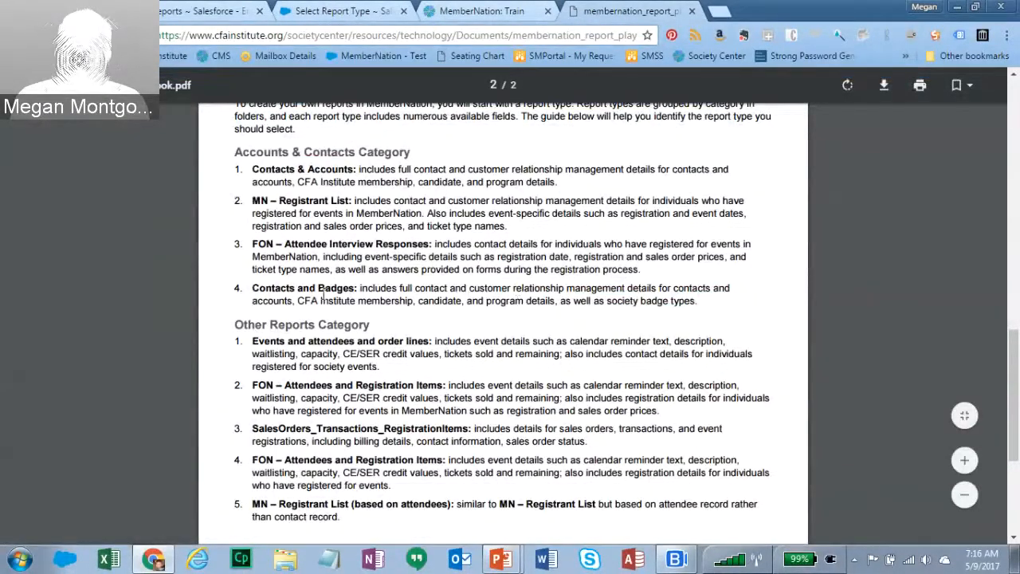
{"action": "left_click", "coordinate": [335, 11]}
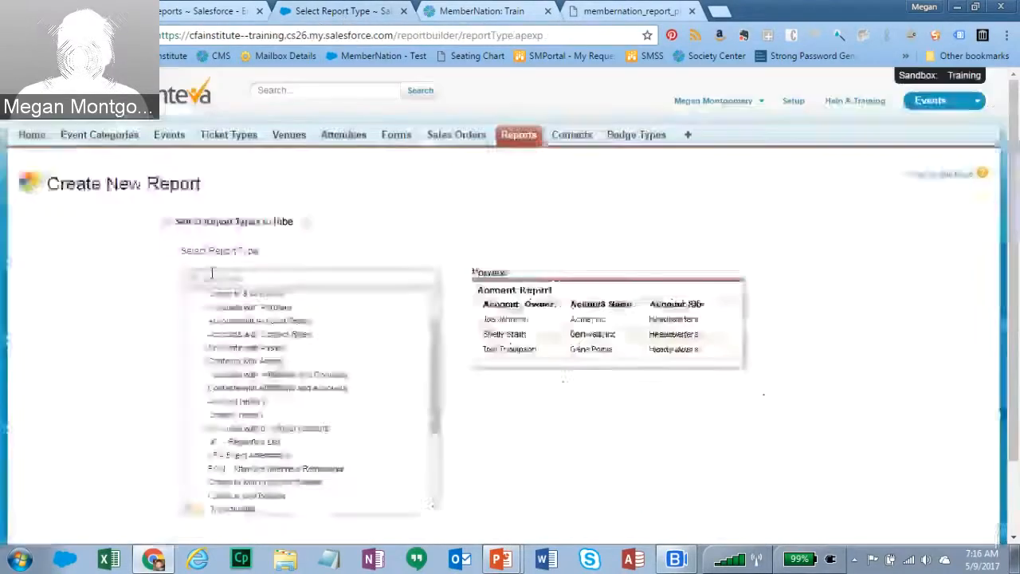
{"action": "left_click", "coordinate": [248, 495]}
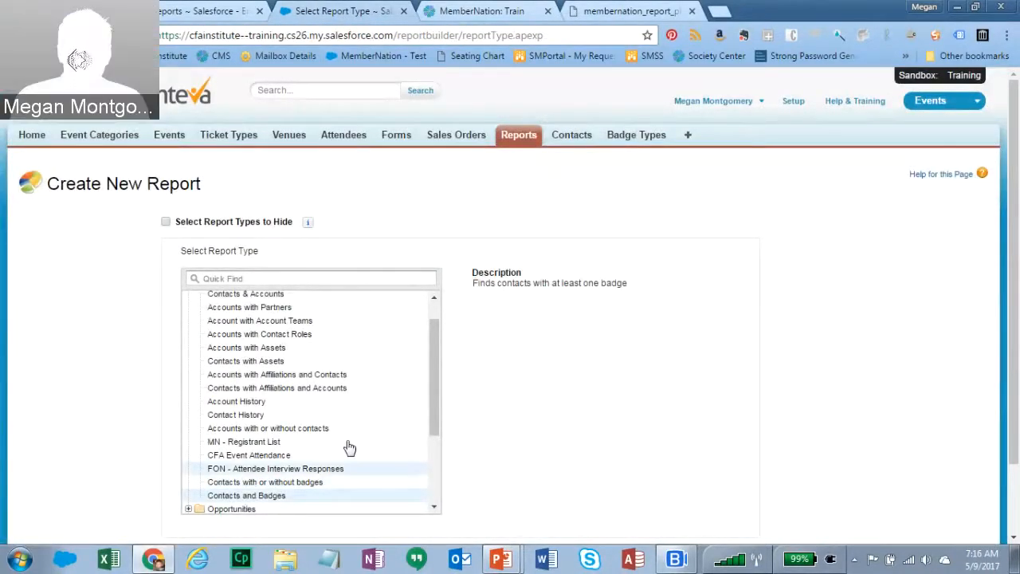
{"action": "scroll", "coordinate": [1012, 268], "scroll_direction": "down", "scroll_amount": 1}
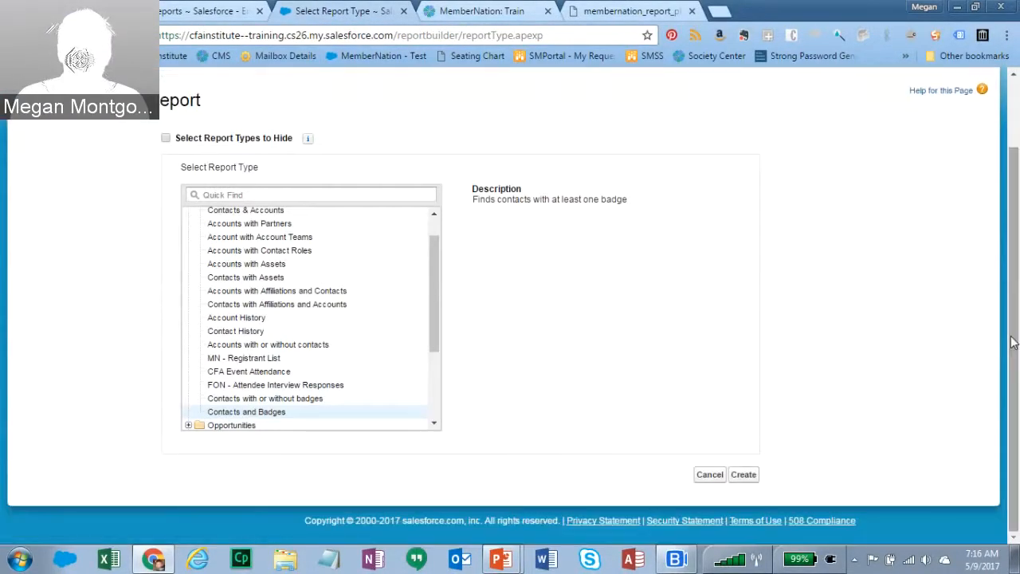
{"action": "left_click", "coordinate": [743, 476]}
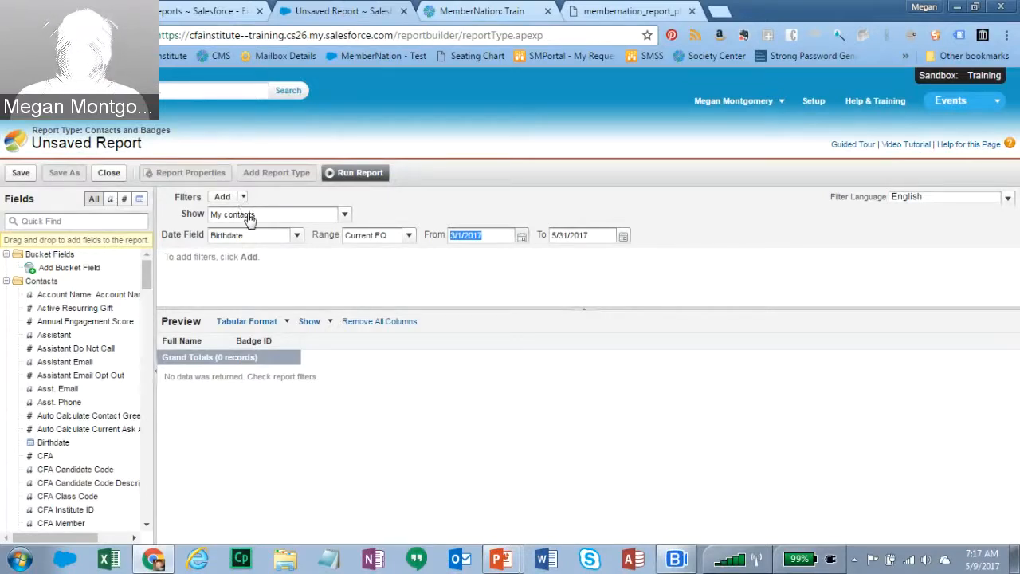
Set the report to show All contacts and look through the available date fields for contacts and badges
{"action": "left_click", "coordinate": [345, 215]}
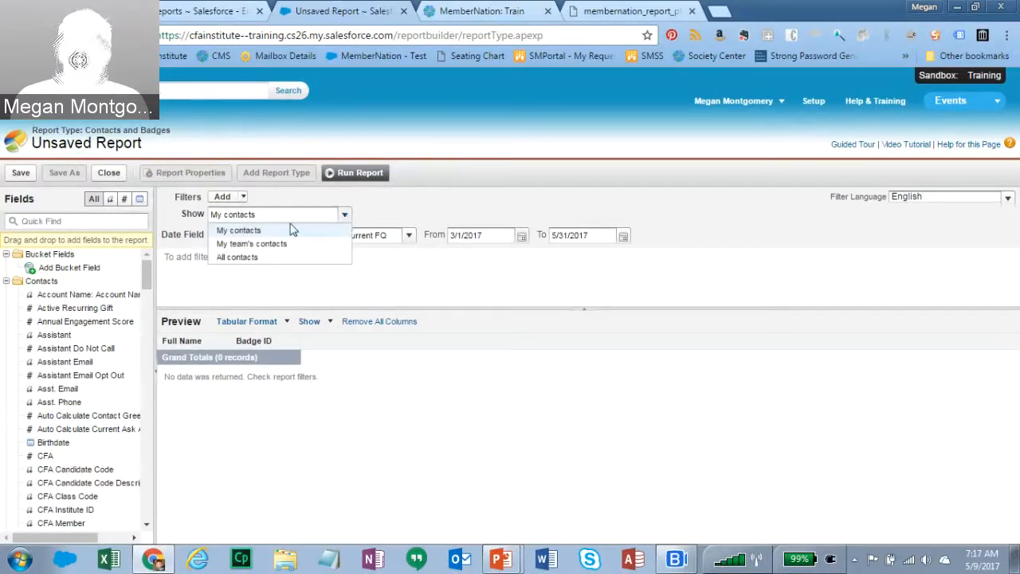
{"action": "left_click", "coordinate": [247, 260]}
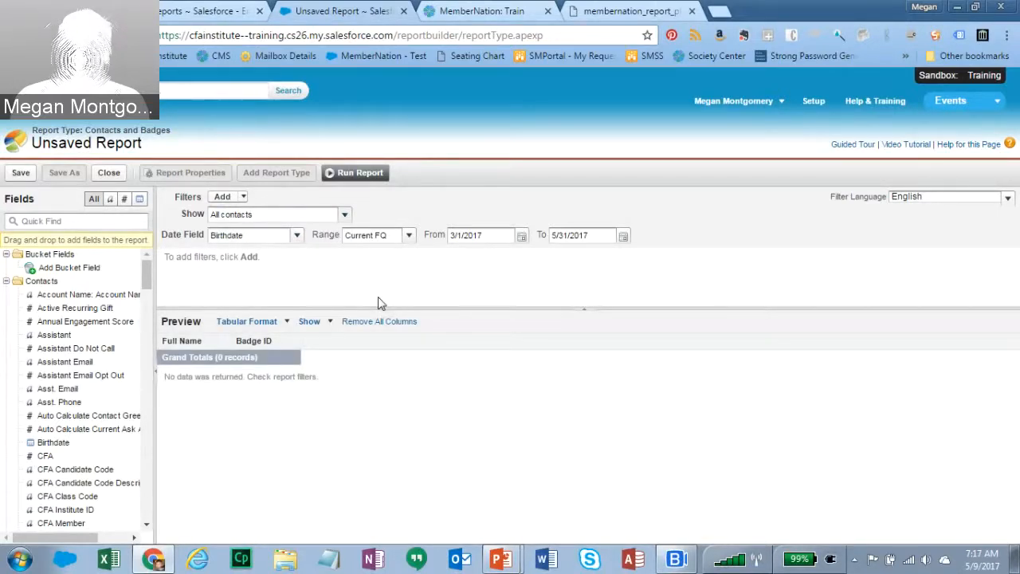
{"action": "left_click", "coordinate": [298, 237]}
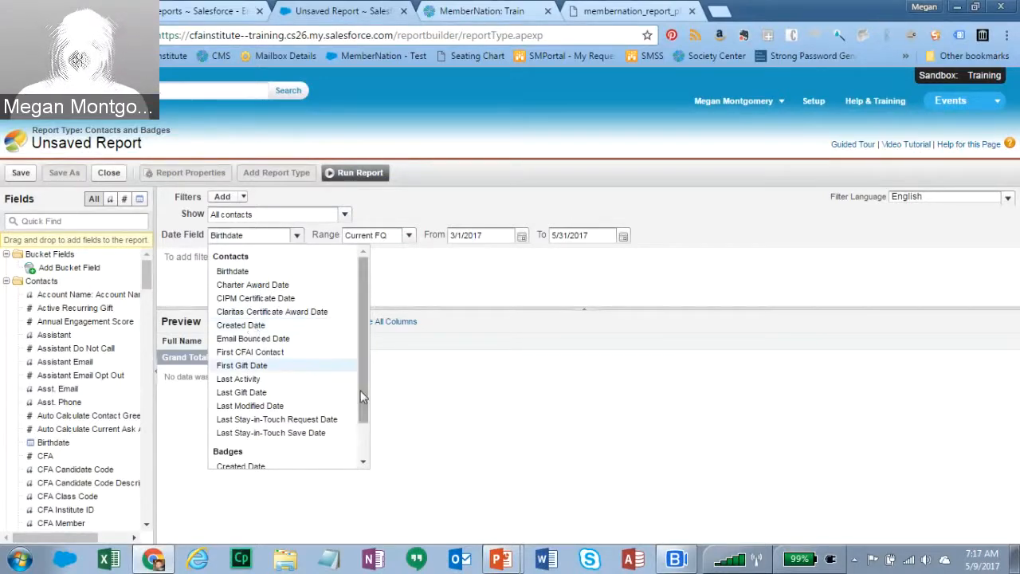
{"action": "left_click_drag", "start_coordinate": [362, 396], "coordinate": [362, 447]}
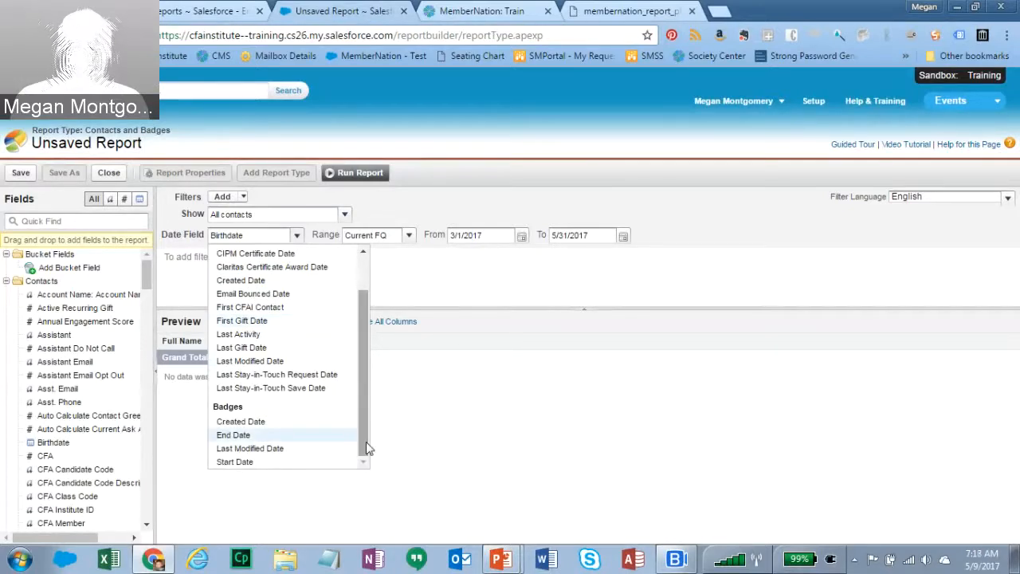
{"action": "left_click_drag", "start_coordinate": [366, 444], "coordinate": [371, 365]}
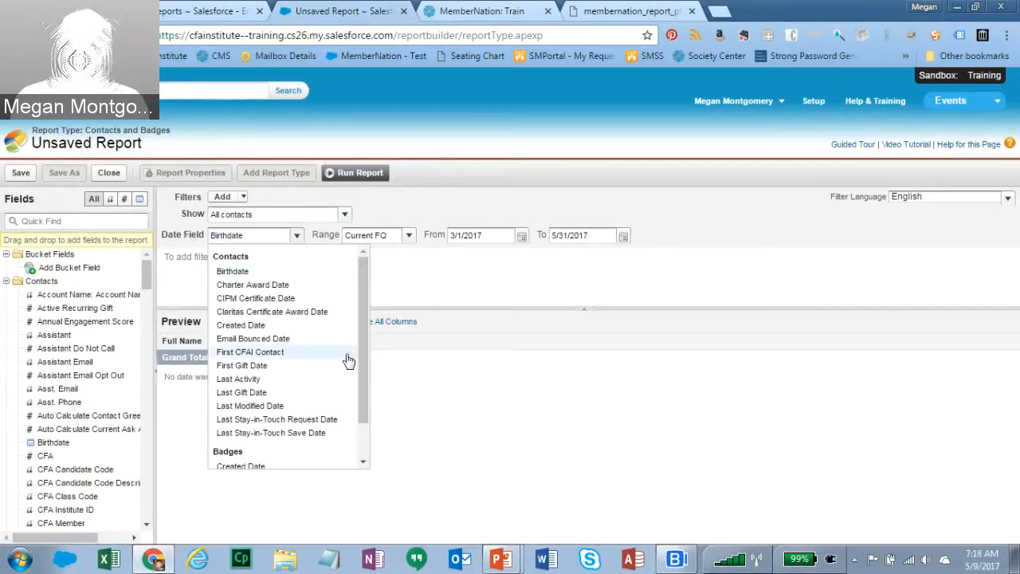
{"action": "left_click", "coordinate": [423, 216]}
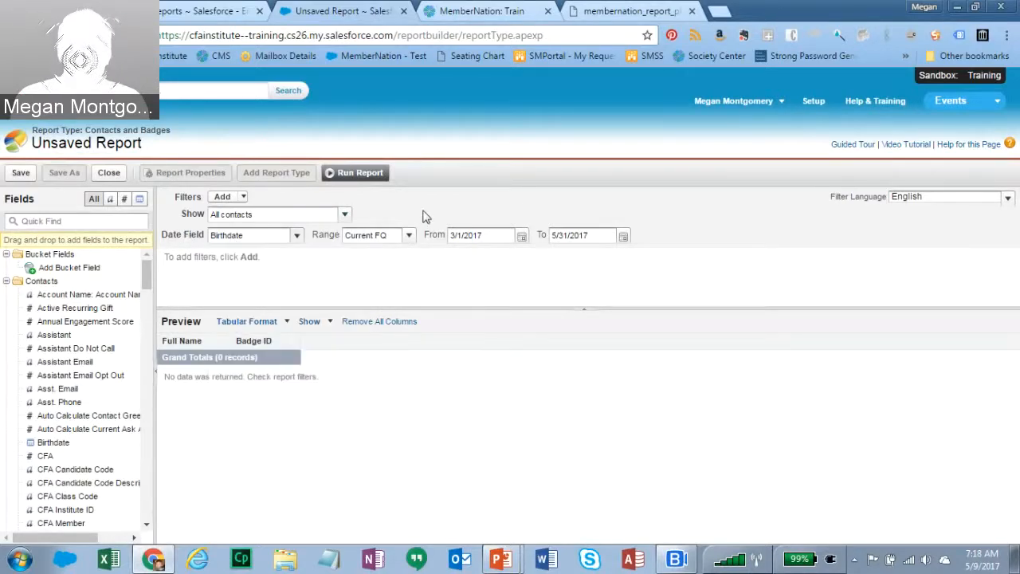
Set the date filter's range to All Time and look over the other range options
{"action": "left_click", "coordinate": [411, 237]}
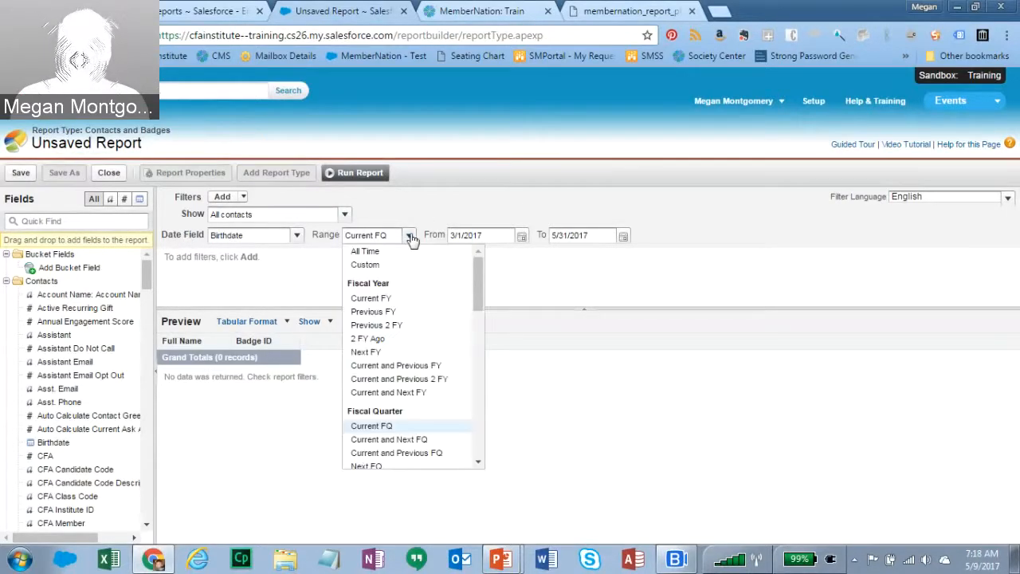
{"action": "left_click", "coordinate": [362, 252]}
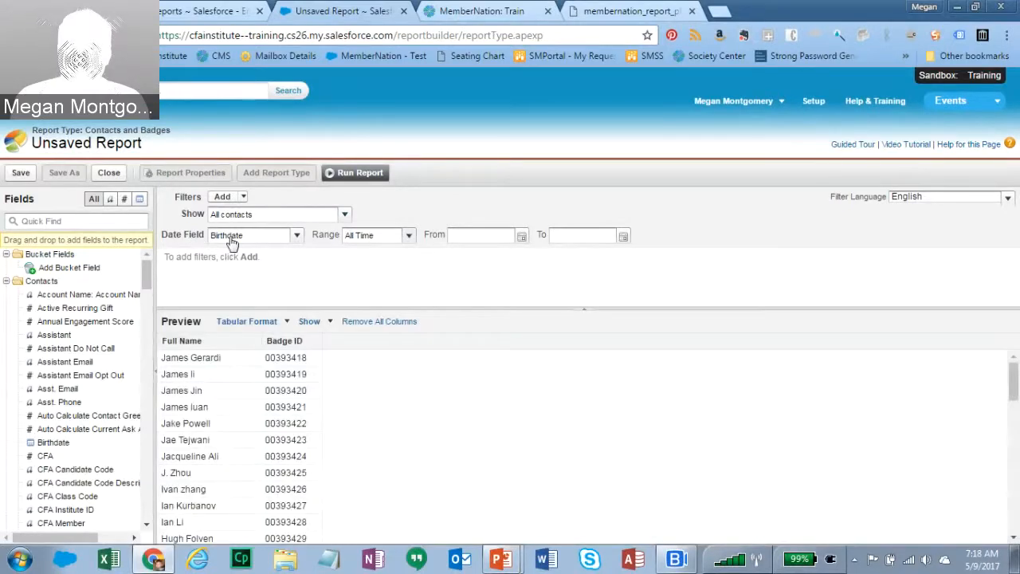
{"action": "left_click", "coordinate": [410, 239]}
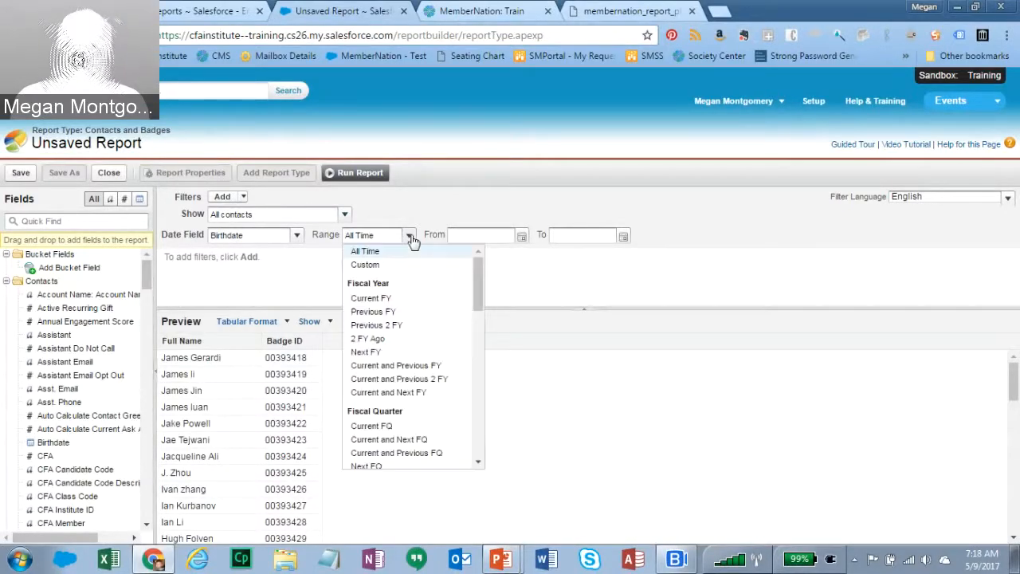
{"action": "left_click", "coordinate": [759, 235]}
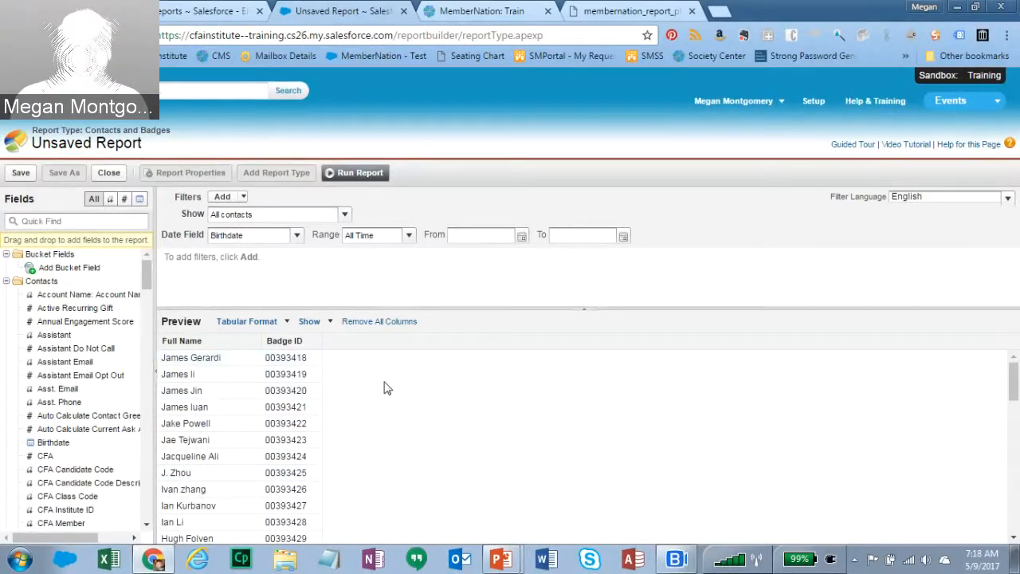
Remove all default columns from the report preview and confirm the removal
{"action": "left_click", "coordinate": [399, 323]}
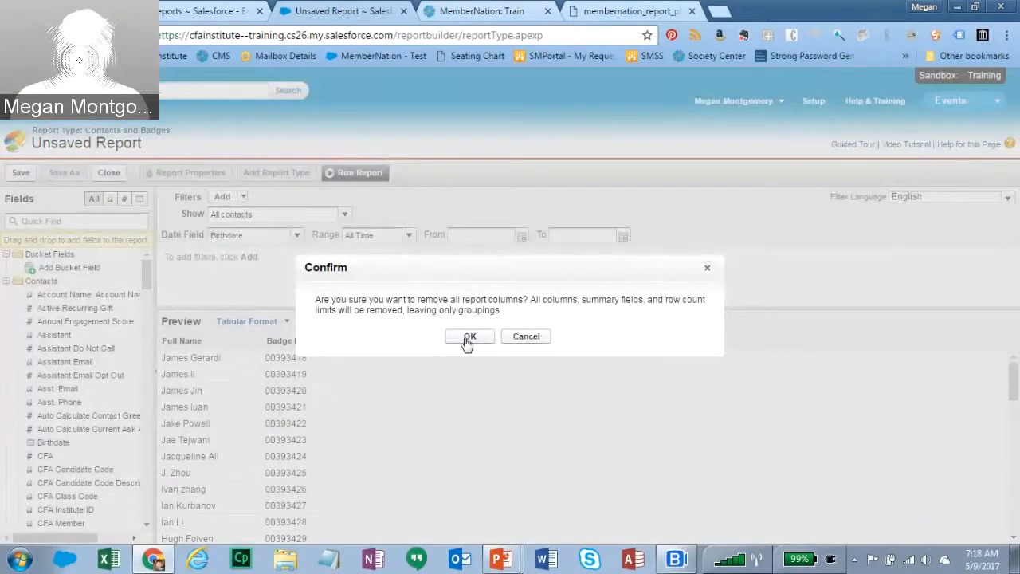
{"action": "left_click", "coordinate": [467, 338]}
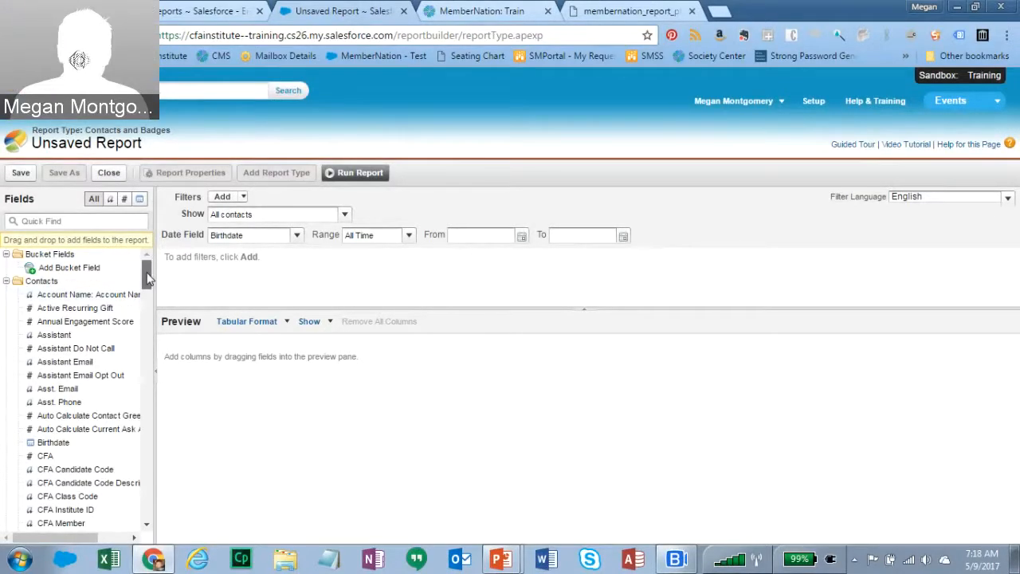
{"action": "left_click_drag", "start_coordinate": [147, 274], "coordinate": [146, 275]}
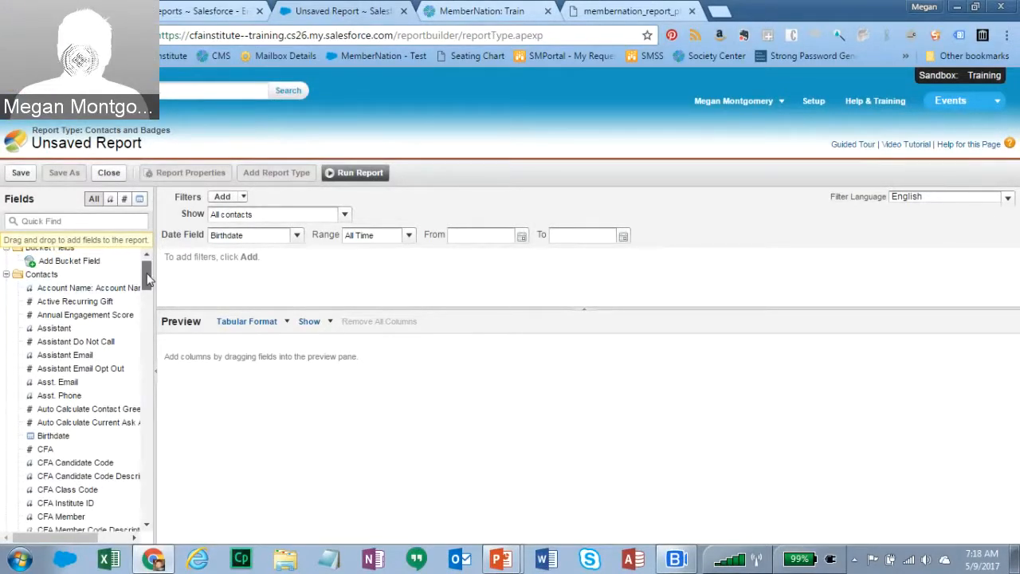
Find the name fields and add the contacts' Full Name and the badges' Badge Type: Badge Name as report columns
{"action": "left_click", "coordinate": [40, 221]}
{"action": "type", "text": "name"}
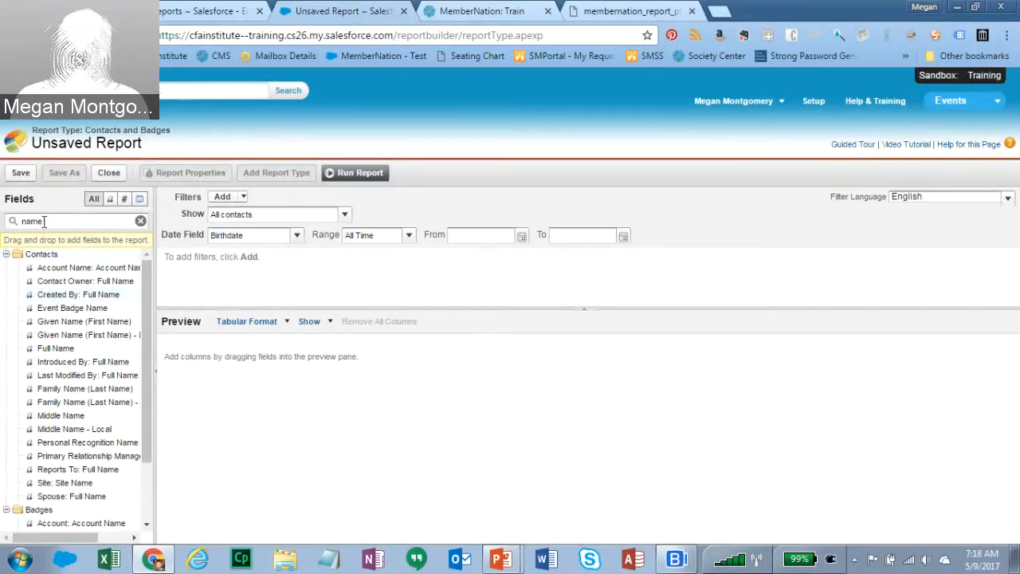
{"action": "left_click_drag", "start_coordinate": [44, 222], "coordinate": [19, 222]}
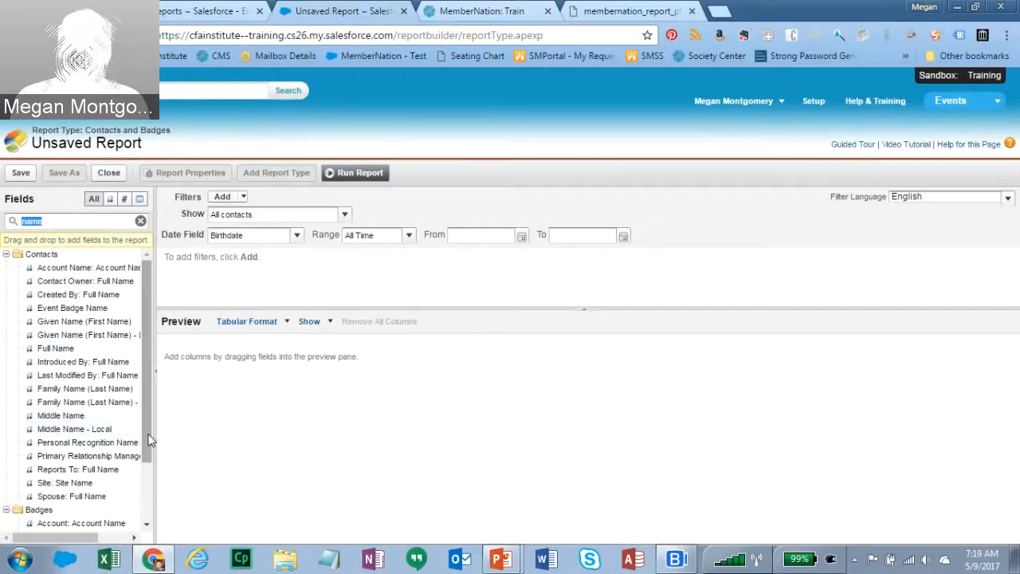
{"action": "left_click_drag", "start_coordinate": [53, 349], "coordinate": [169, 351]}
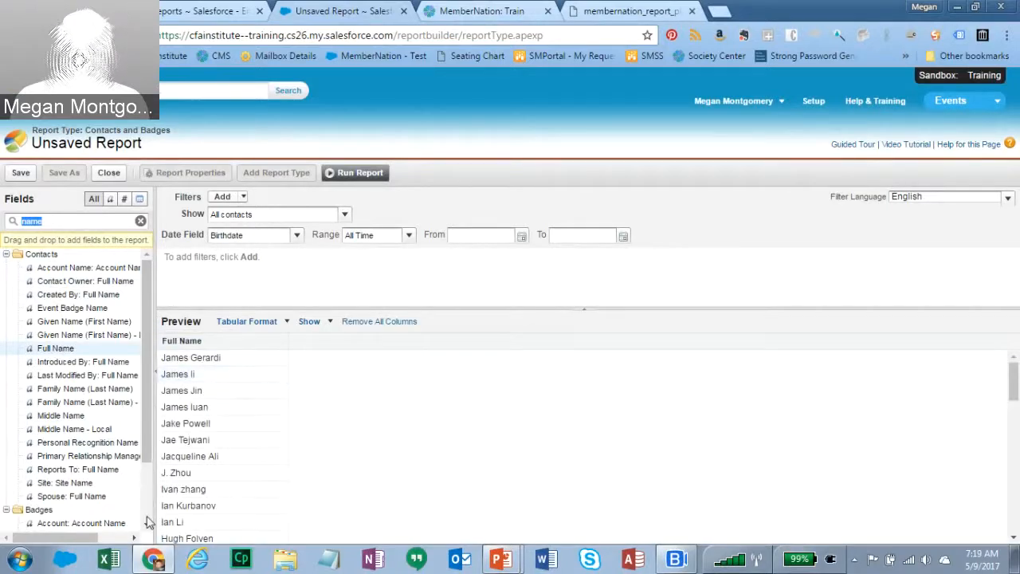
{"action": "left_click_drag", "start_coordinate": [146, 452], "coordinate": [146, 508]}
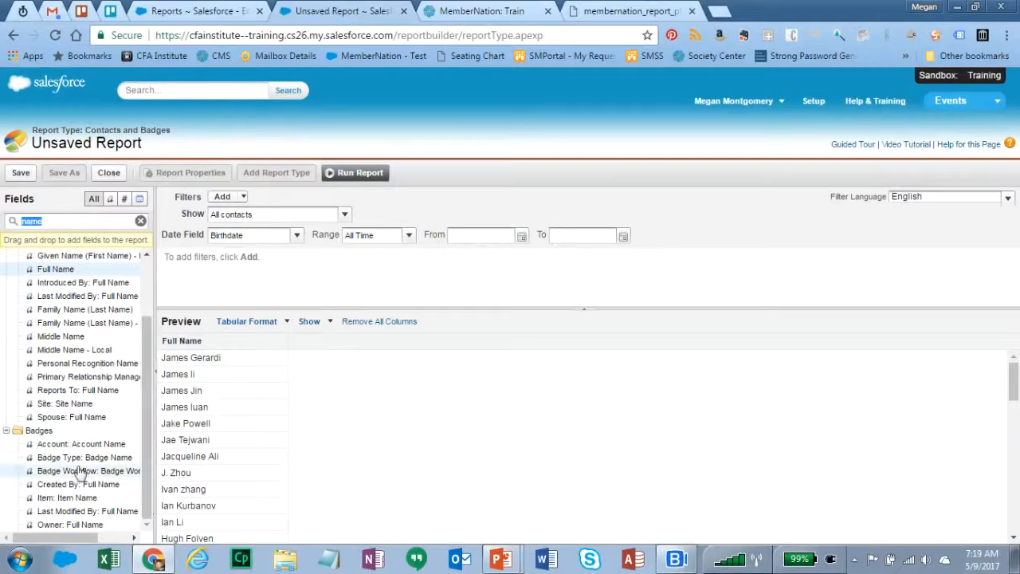
{"action": "left_click_drag", "start_coordinate": [71, 461], "coordinate": [295, 353]}
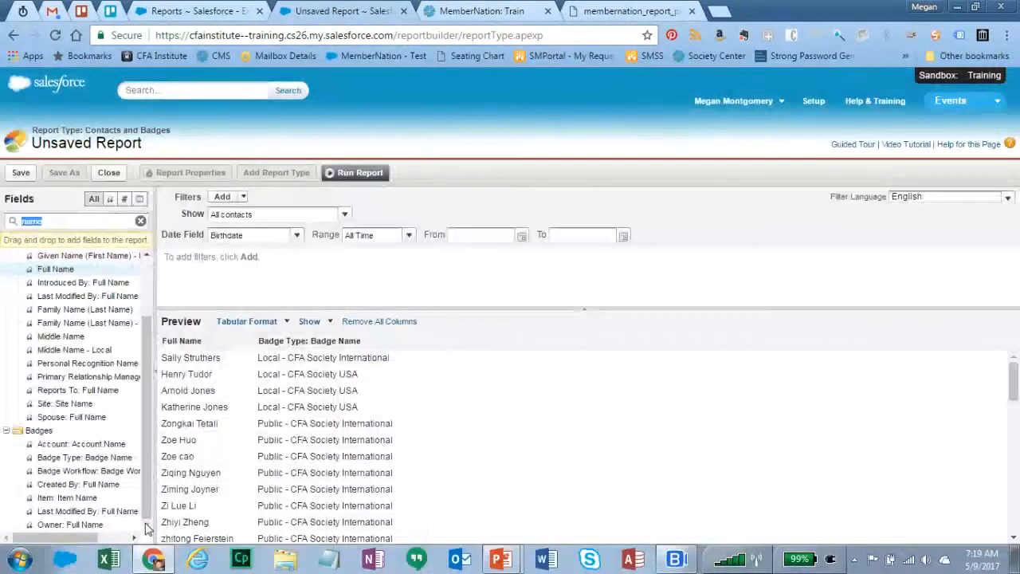
Find the date fields, try and remove the Created Date column, add the contacts' Charter Award Date column instead, and clear the field search
{"action": "left_click_drag", "start_coordinate": [146, 509], "coordinate": [147, 438]}
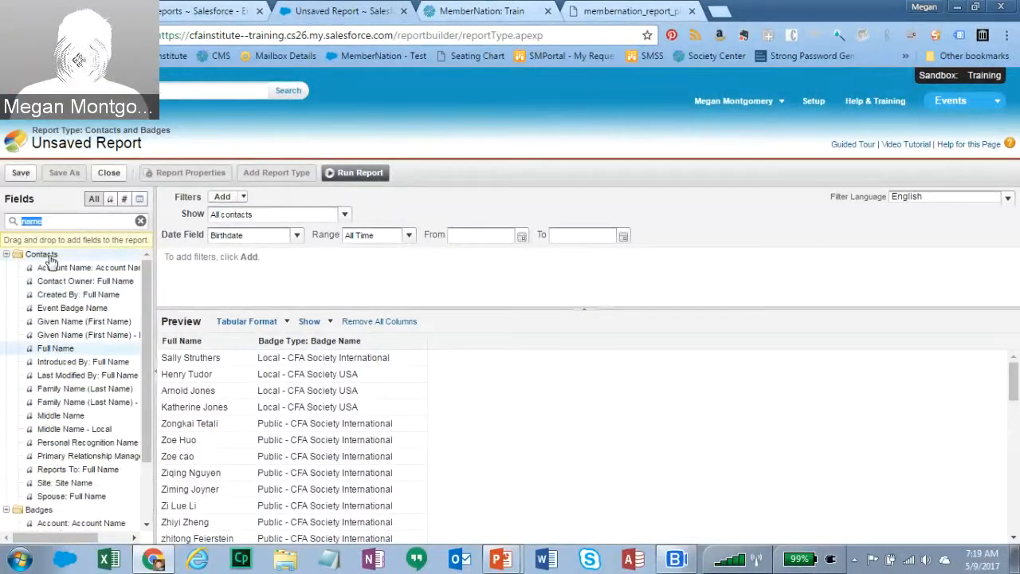
{"action": "type", "text": "date"}
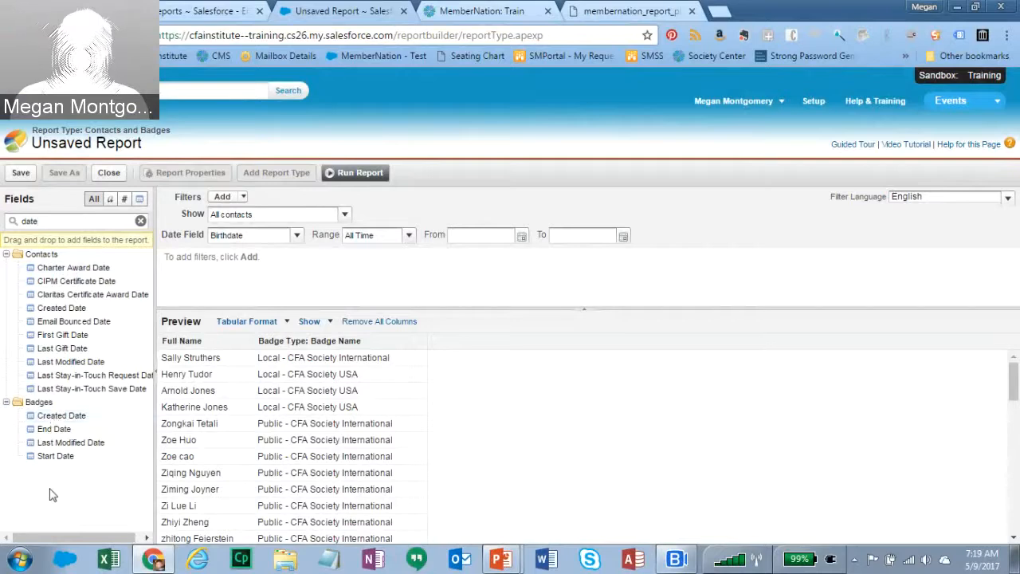
{"action": "double_click", "coordinate": [62, 423]}
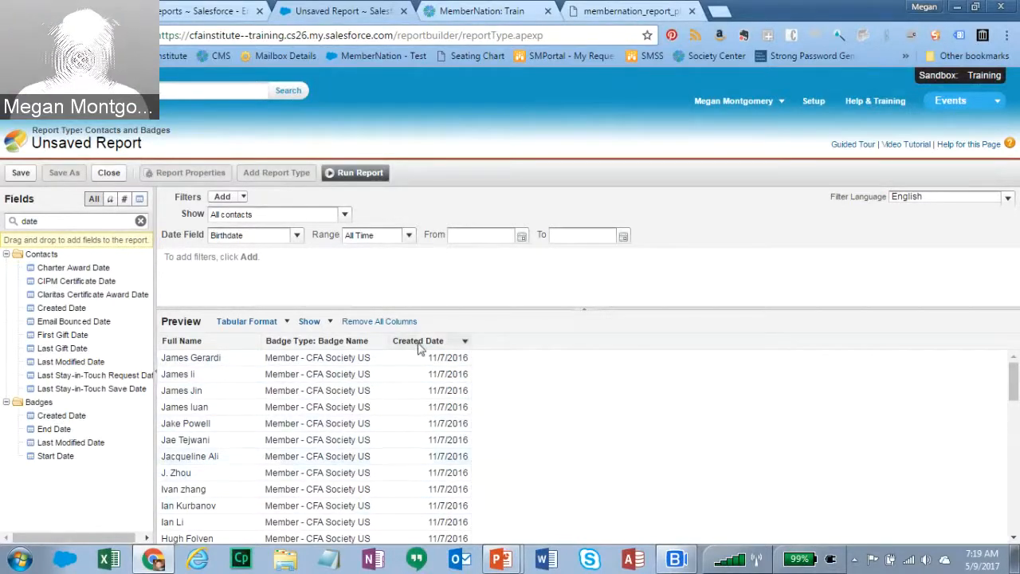
{"action": "left_click_drag", "start_coordinate": [420, 347], "coordinate": [71, 388]}
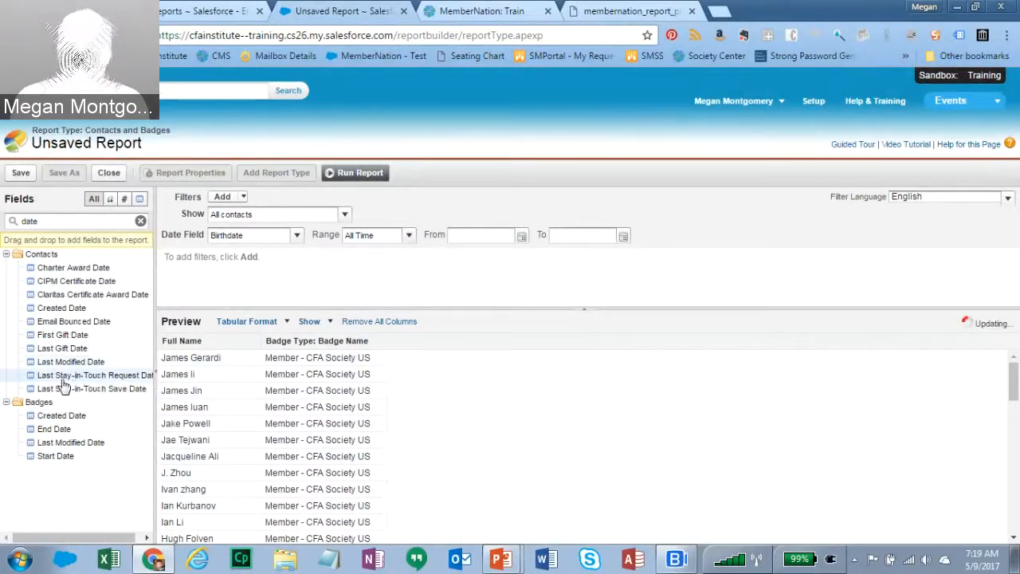
{"action": "double_click", "coordinate": [72, 271]}
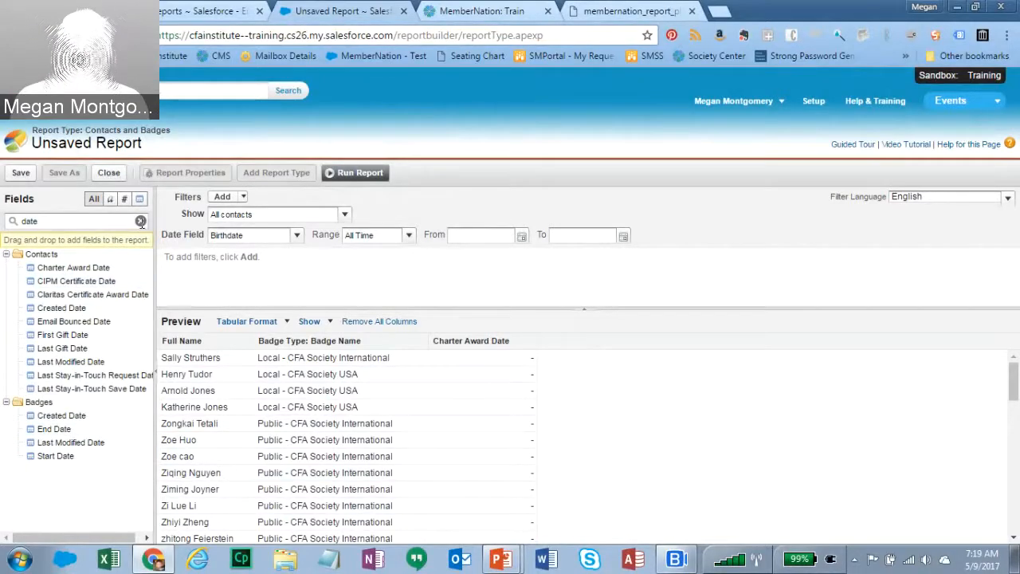
{"action": "left_click", "coordinate": [142, 222]}
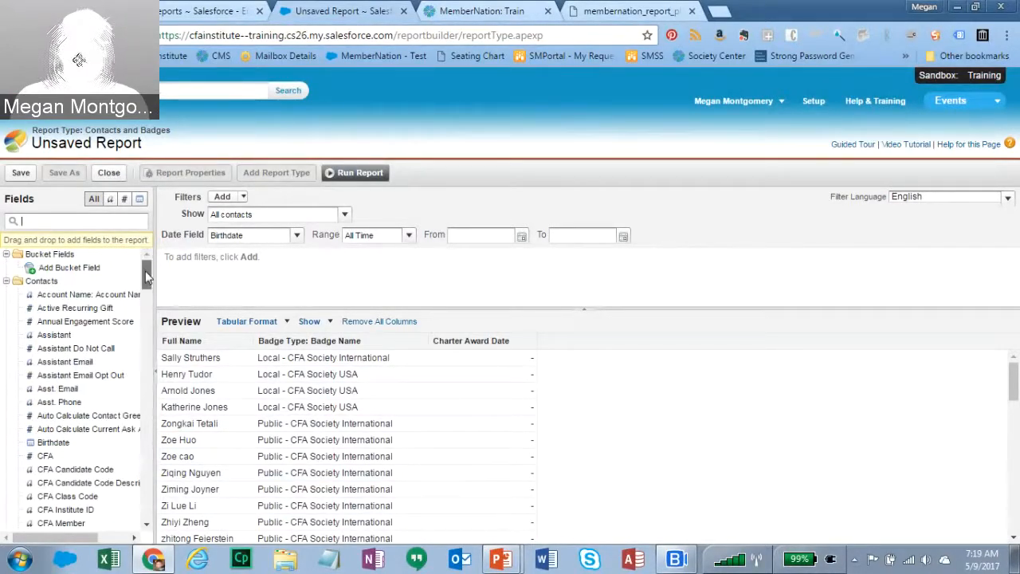
{"action": "scroll", "coordinate": [146, 279], "scroll_direction": "down", "scroll_amount": 1}
{"action": "left_click_drag", "start_coordinate": [146, 279], "coordinate": [171, 253]}
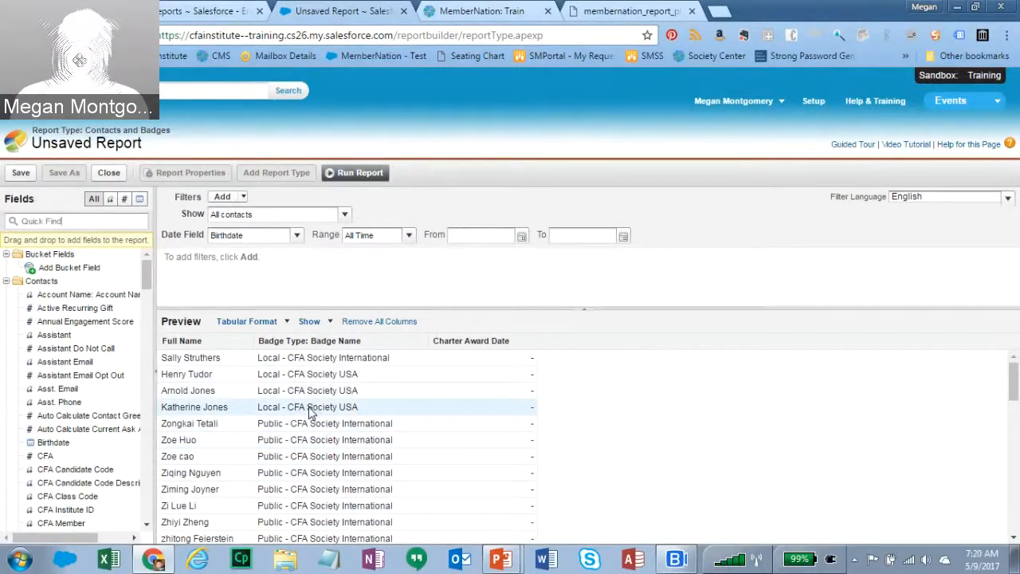
Add a report filter for Badge Type: Badge Name contains Local
{"action": "left_click", "coordinate": [222, 199]}
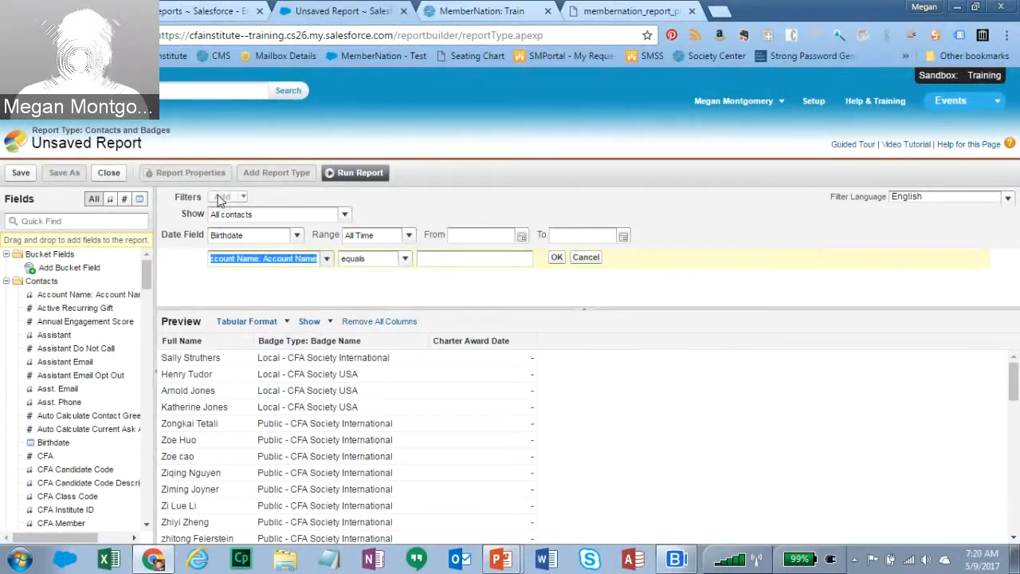
{"action": "left_click", "coordinate": [326, 260]}
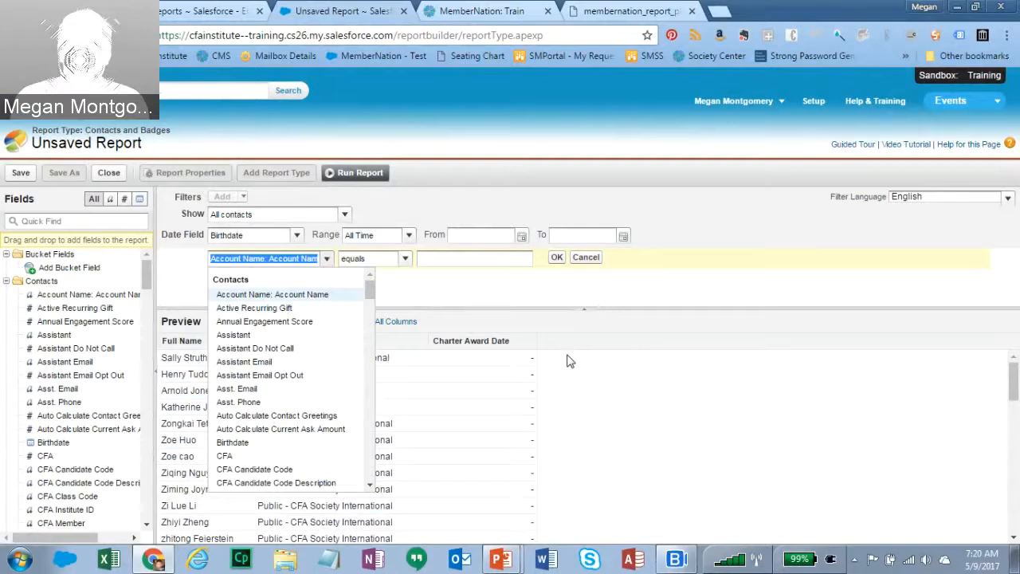
{"action": "type", "text": "name"}
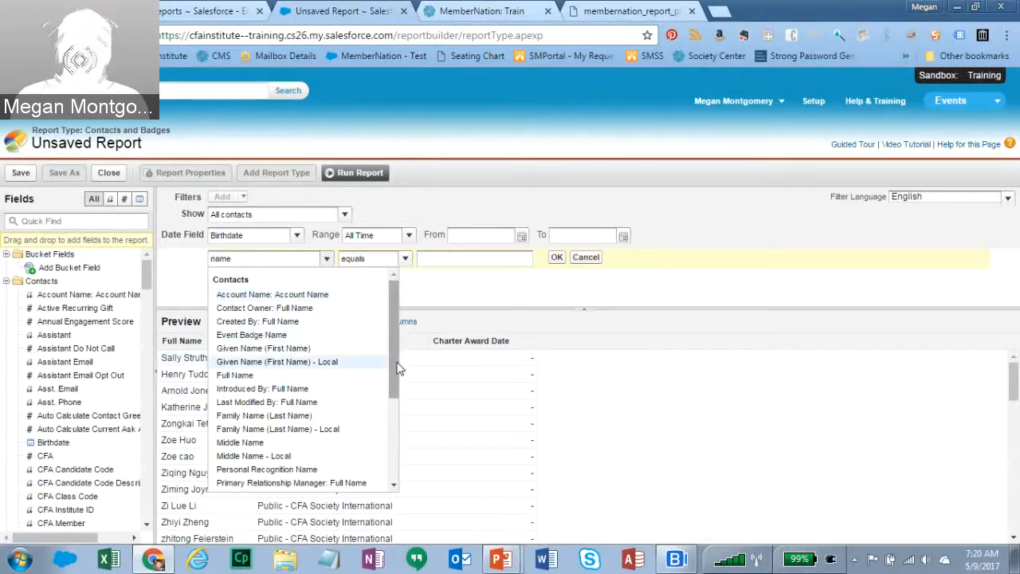
{"action": "left_click_drag", "start_coordinate": [392, 353], "coordinate": [382, 443]}
{"action": "left_click", "coordinate": [269, 419]}
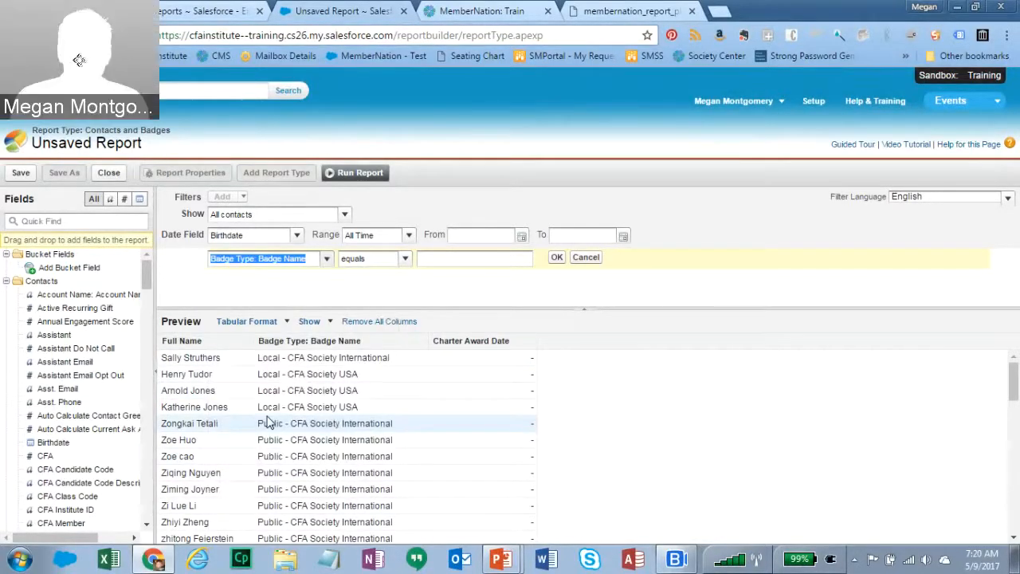
{"action": "left_click", "coordinate": [407, 260]}
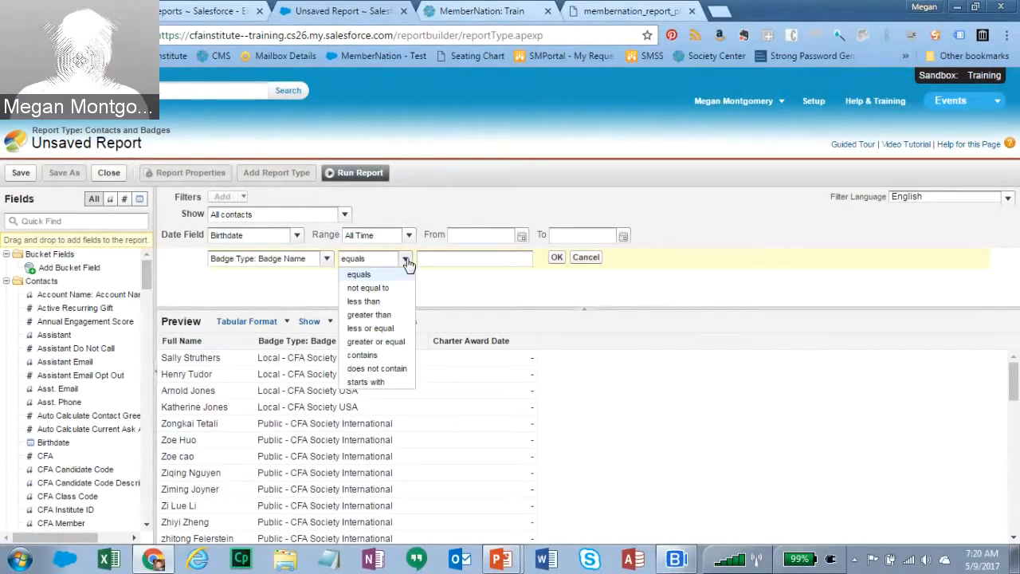
{"action": "left_click", "coordinate": [363, 354]}
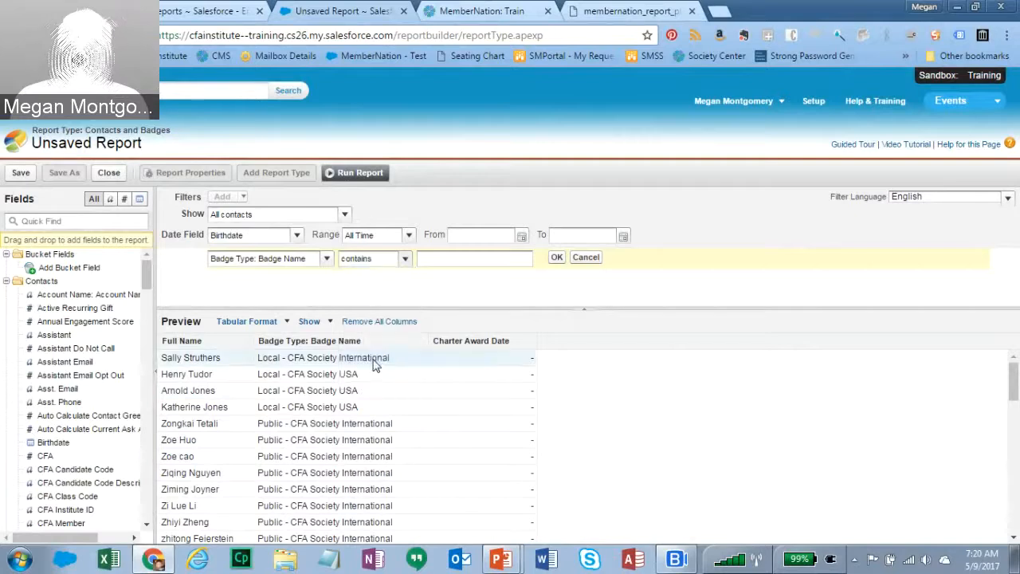
{"action": "left_click", "coordinate": [458, 258]}
{"action": "type", "text": "Local"}
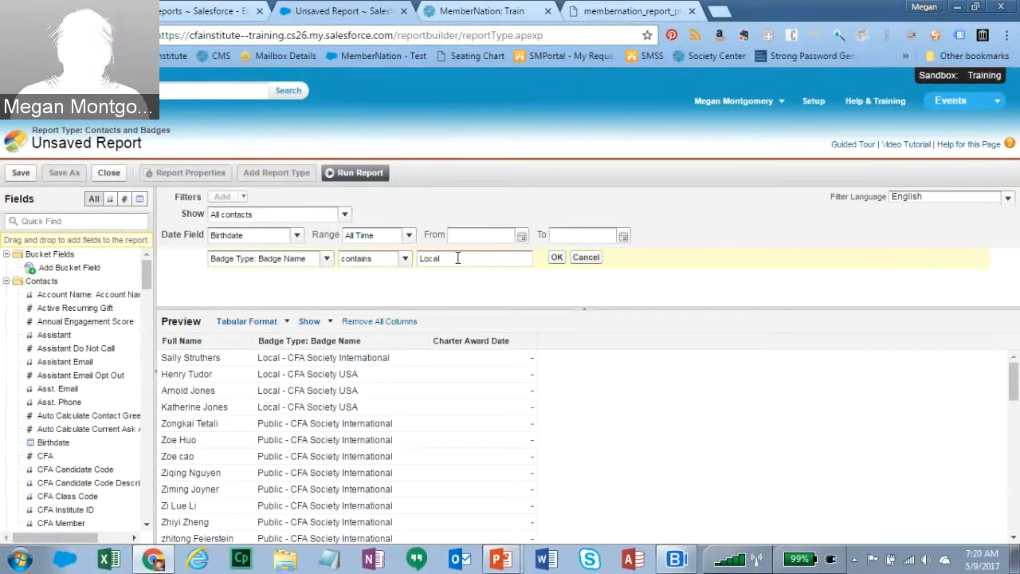
{"action": "left_click", "coordinate": [557, 257]}
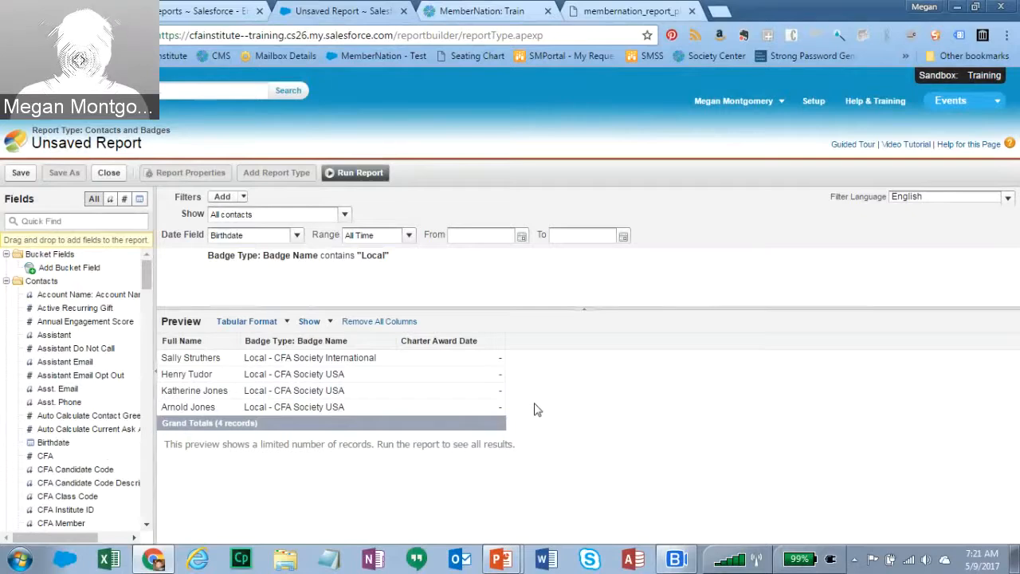
Run the report and enter Local Badges as the name for saving it
{"action": "left_click", "coordinate": [356, 174]}
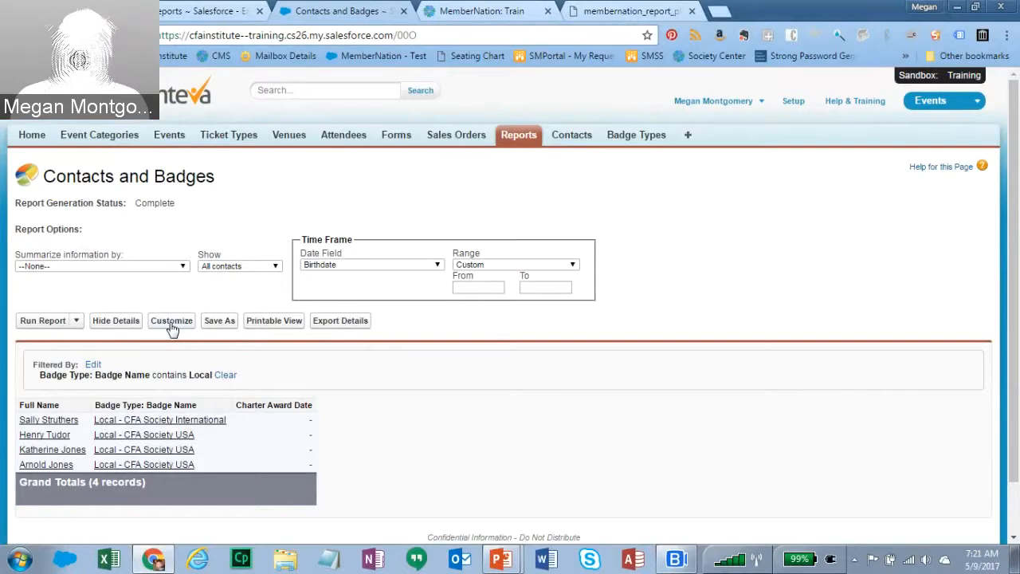
{"action": "left_click", "coordinate": [220, 320]}
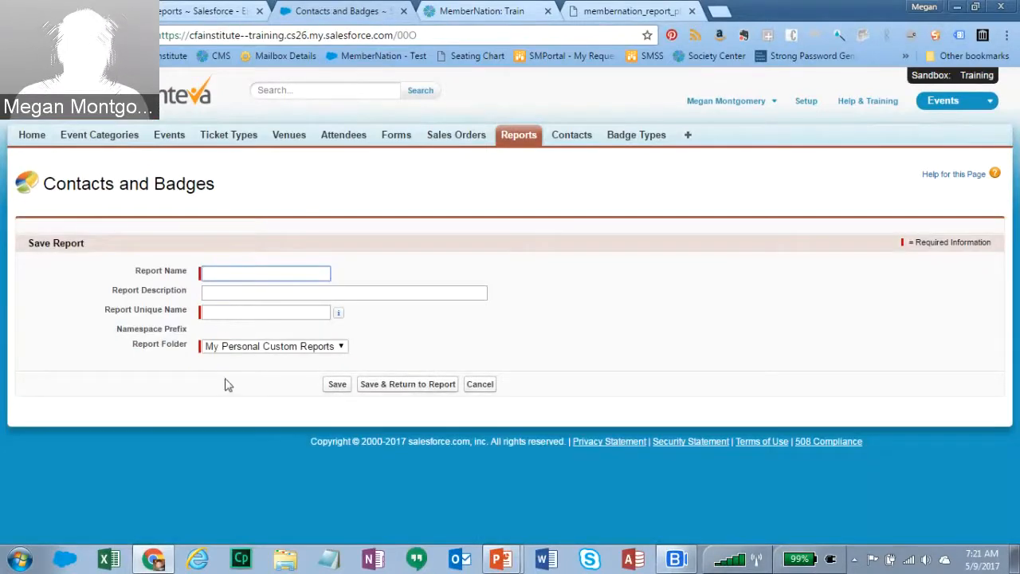
{"action": "type", "text": "Local "}
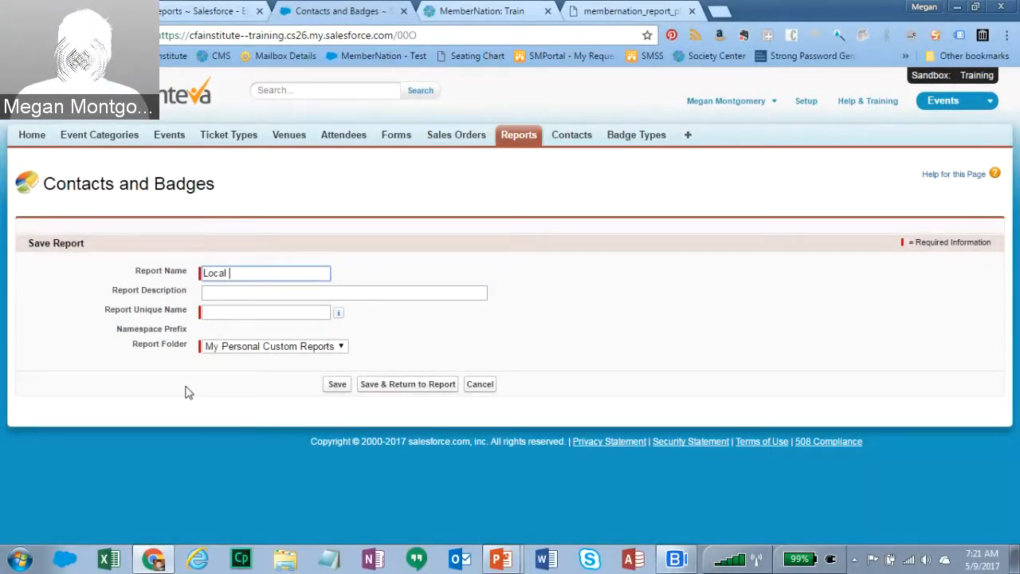
{"action": "type", "text": "Badges"}
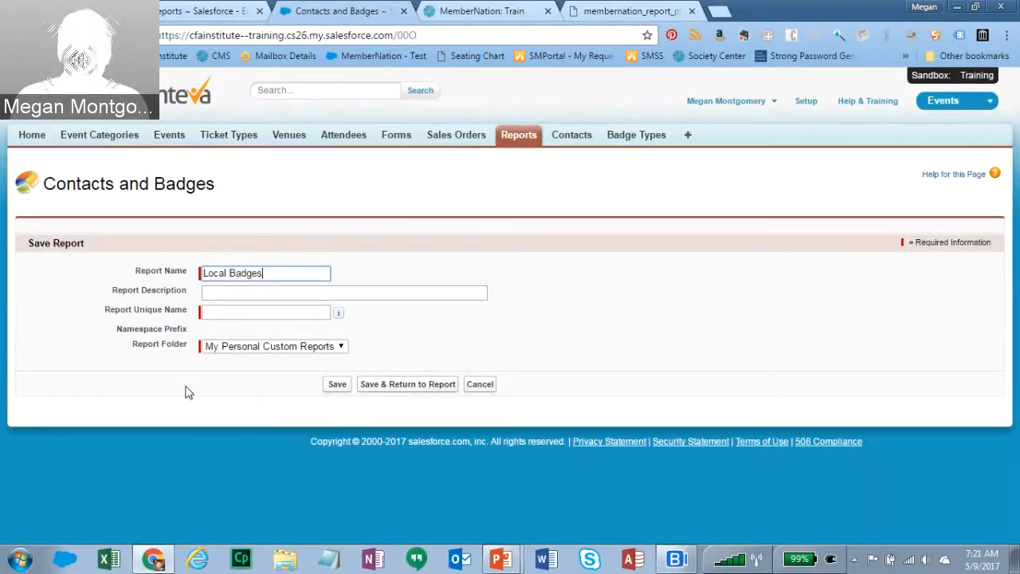
{"action": "key", "text": "Tab"}
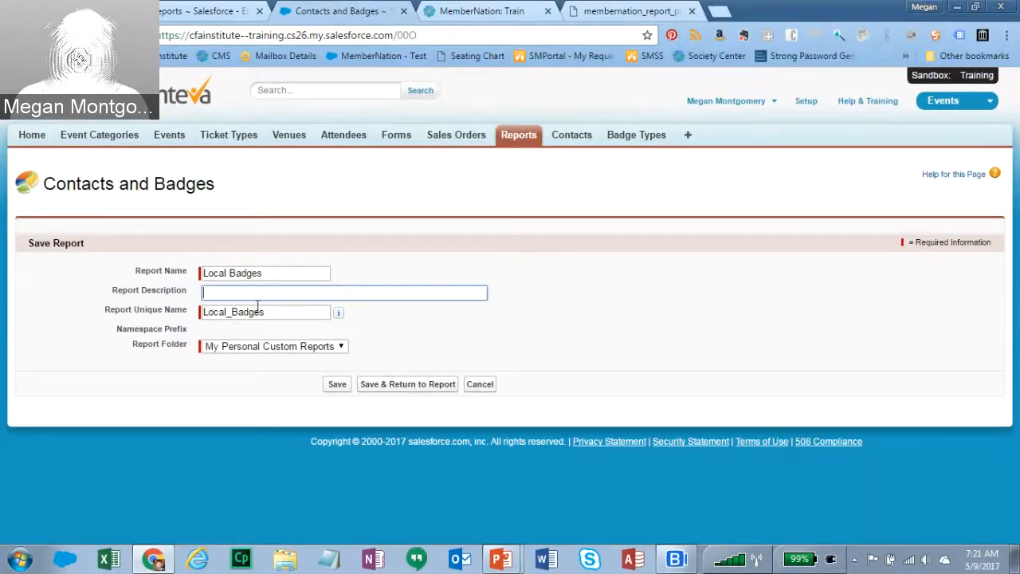
Look over the available report folders, keep My Personal Custom Reports, and save the report, returning to its results
{"action": "left_click", "coordinate": [340, 348]}
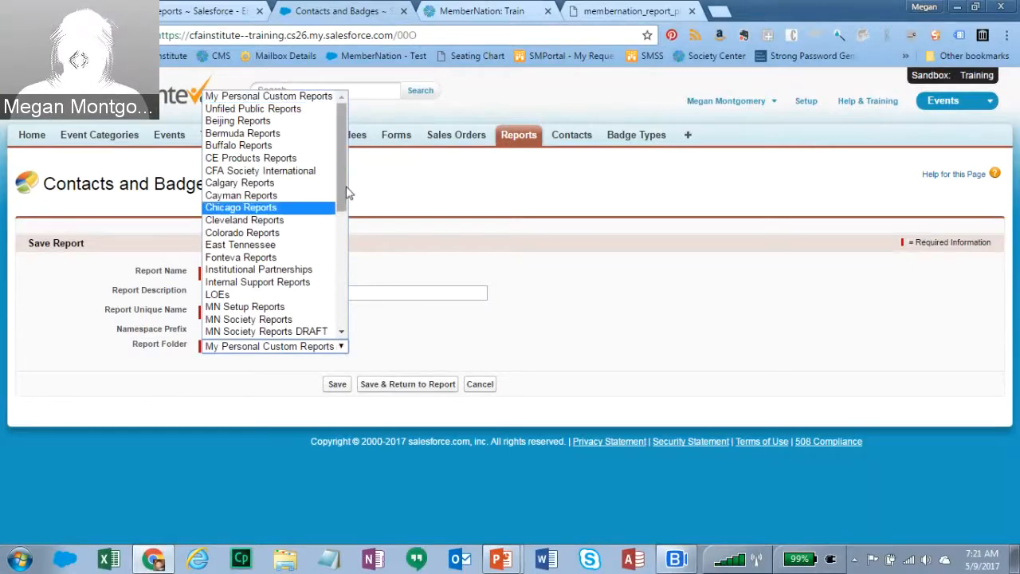
{"action": "left_click", "coordinate": [245, 424]}
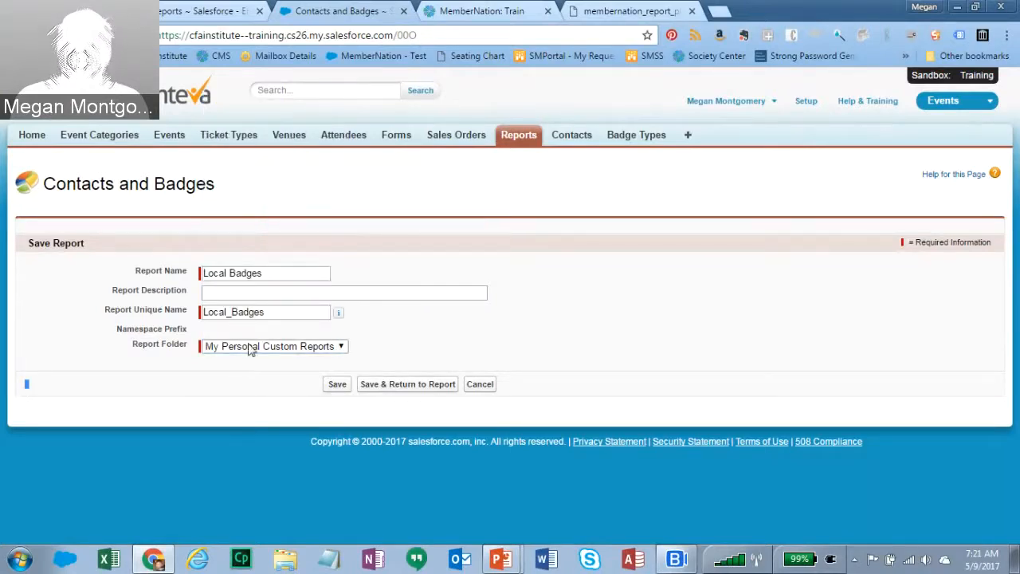
{"action": "left_click", "coordinate": [250, 346]}
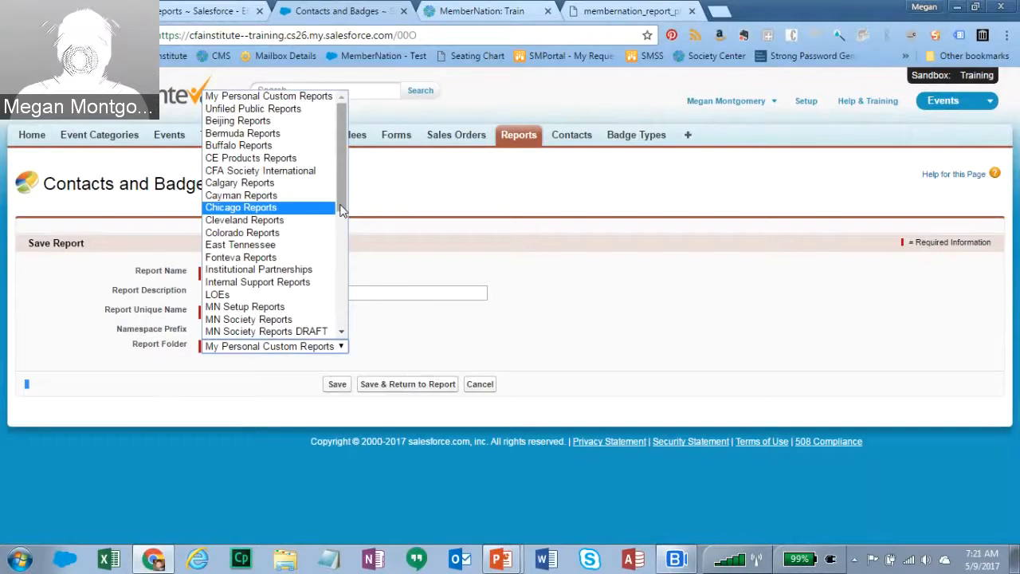
{"action": "left_click", "coordinate": [267, 417]}
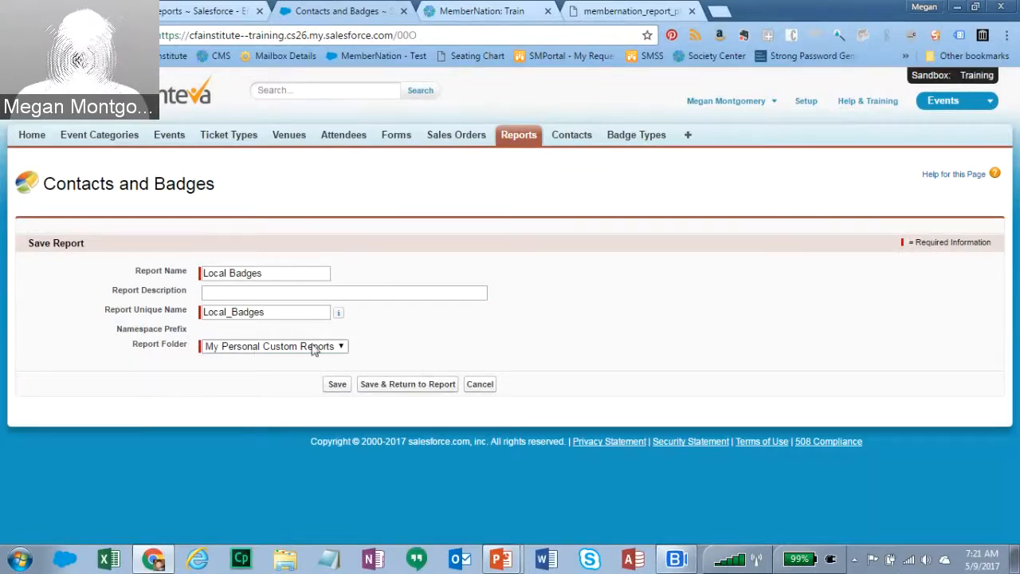
{"action": "left_click", "coordinate": [340, 348]}
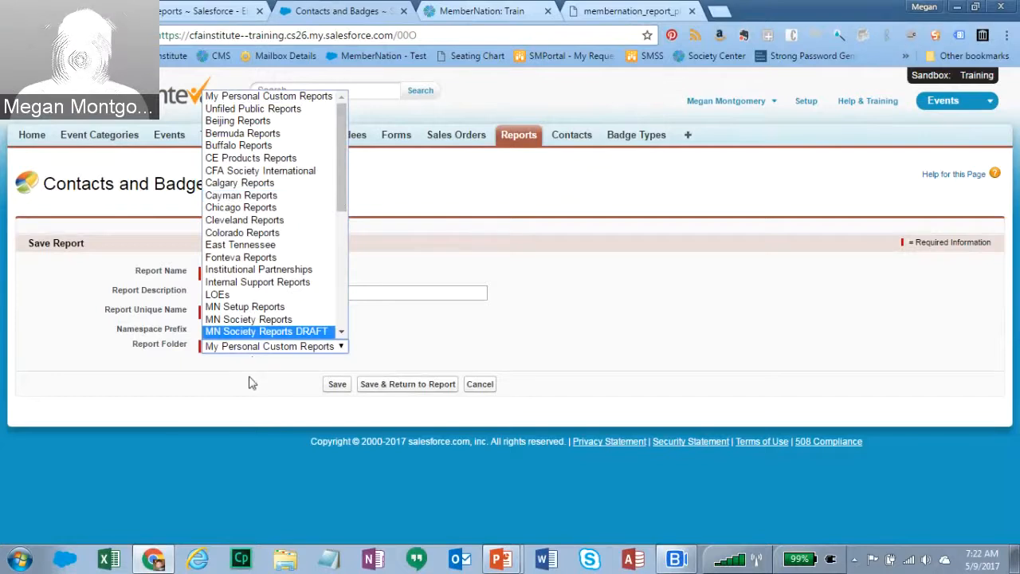
{"action": "left_click", "coordinate": [257, 354]}
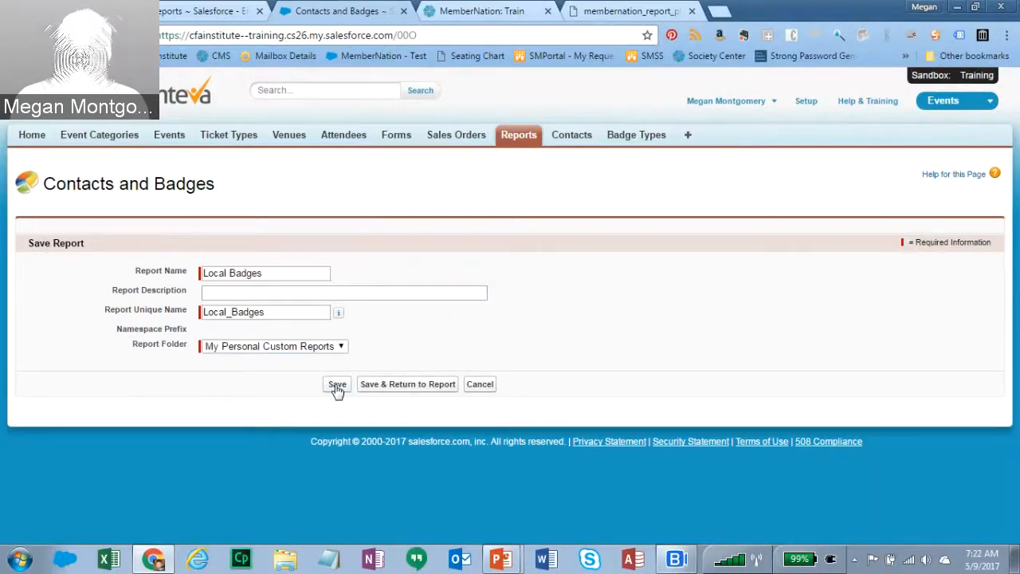
{"action": "left_click", "coordinate": [392, 386]}
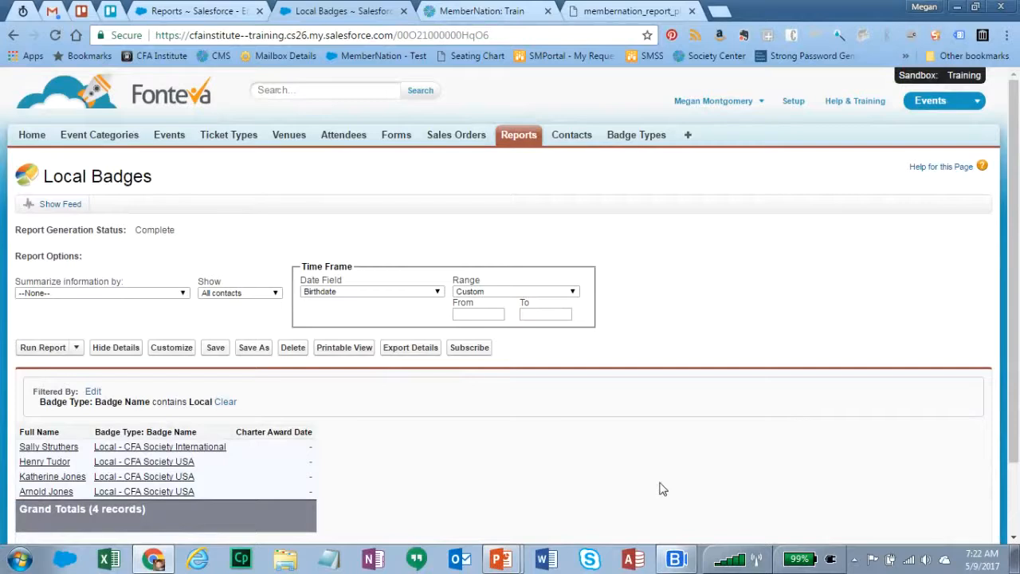
Switch to the PowerPoint slideshow and advance to the slide on adding contacts
{"action": "left_click", "coordinate": [505, 561]}
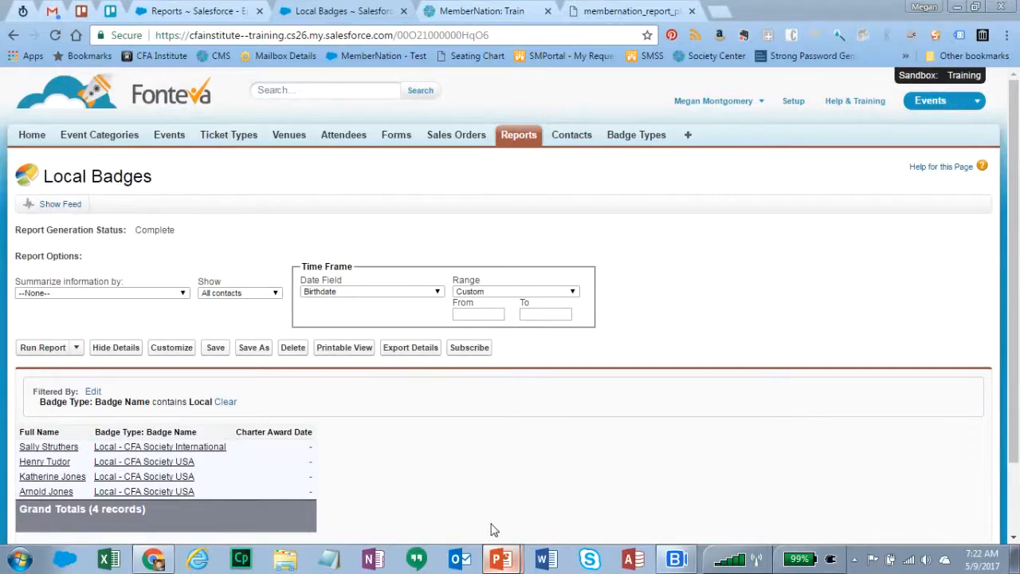
{"action": "left_click", "coordinate": [490, 523]}
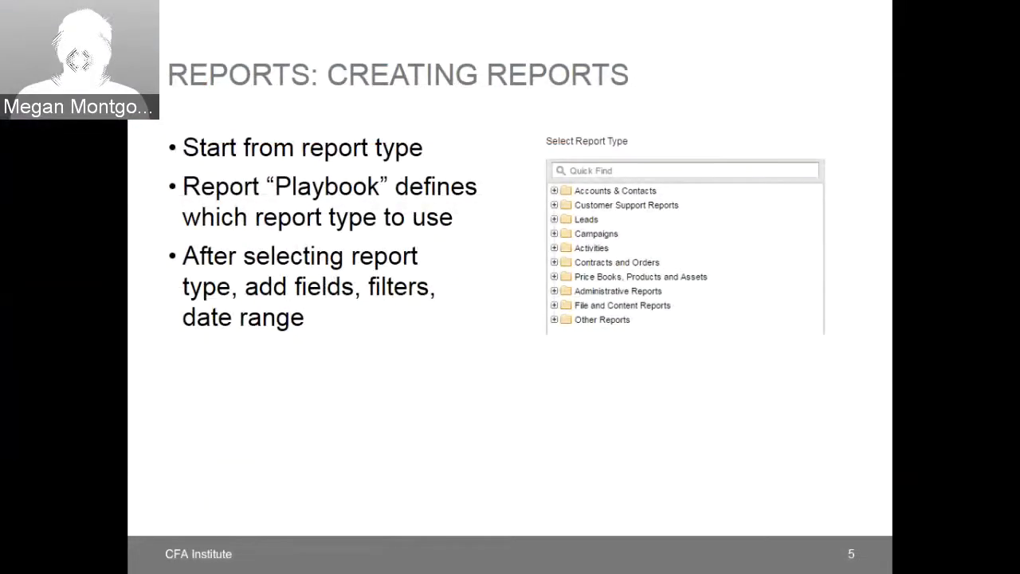
{"action": "key", "text": "Right"}
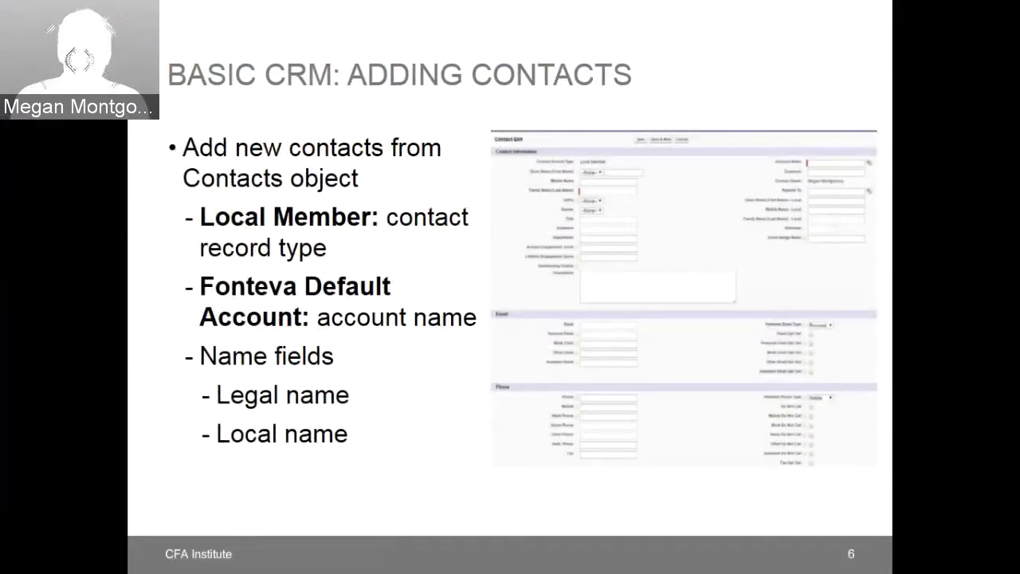
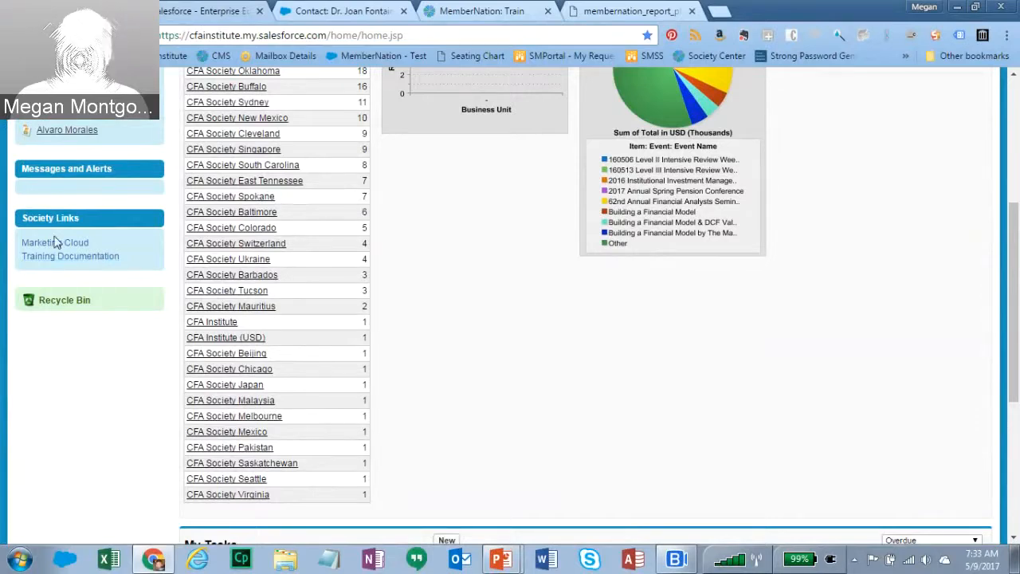
Try to open Marketing Cloud from the Society Links, reload the Salesforce home page and try the link once more
{"action": "left_click", "coordinate": [57, 244]}
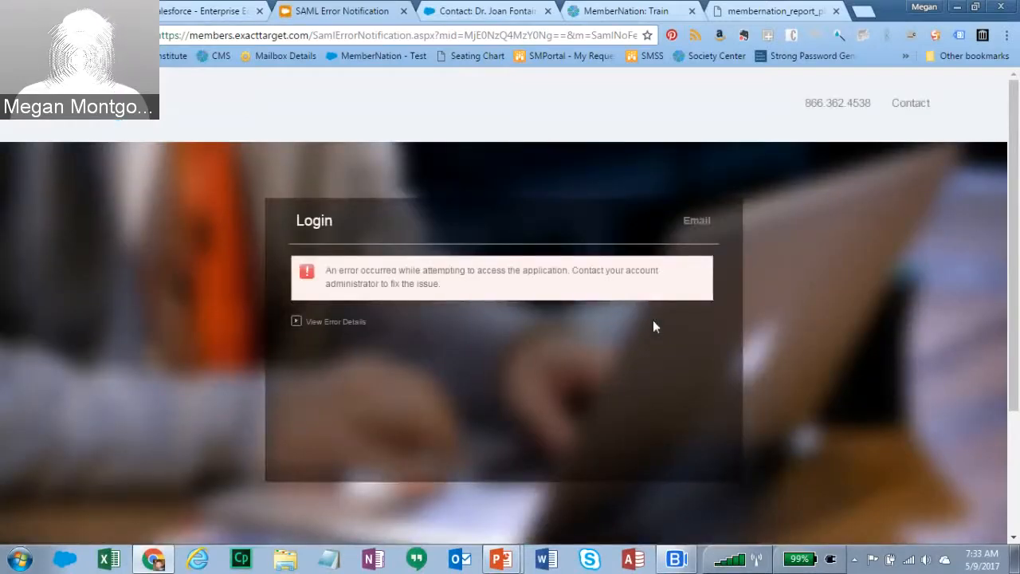
{"action": "left_click", "coordinate": [403, 11]}
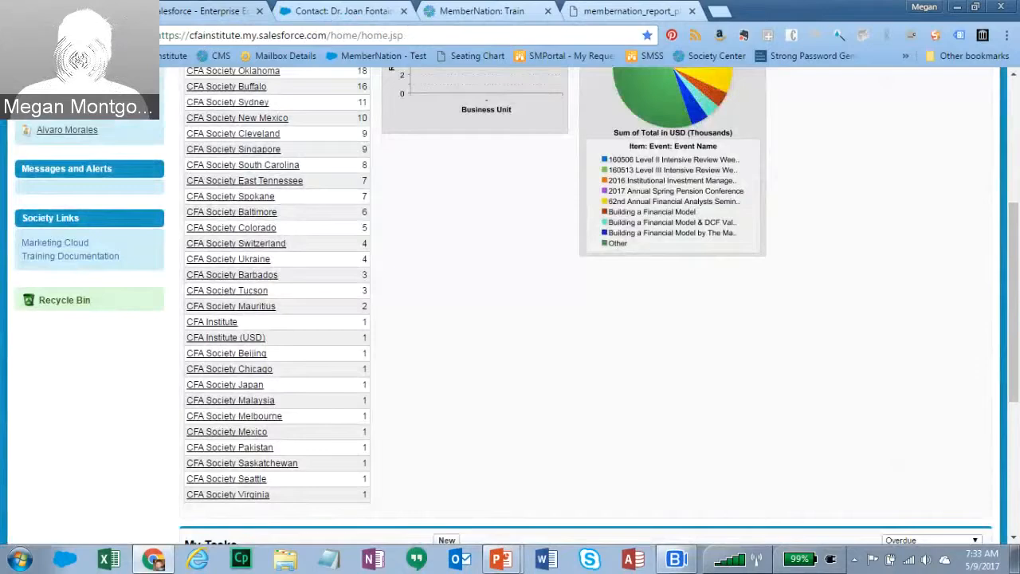
{"action": "left_click", "coordinate": [55, 35]}
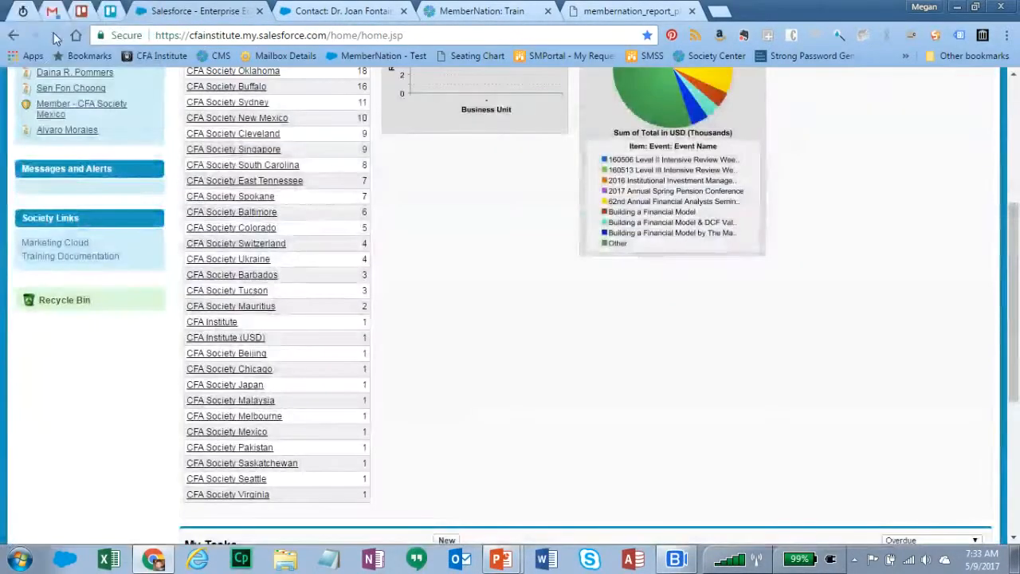
{"action": "left_click", "coordinate": [73, 245]}
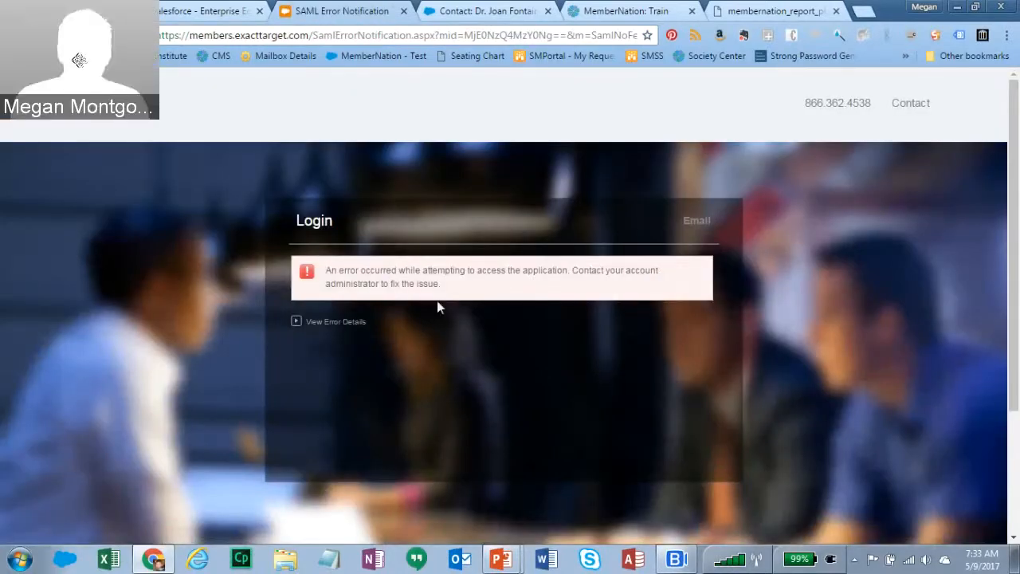
{"action": "left_click", "coordinate": [216, 13]}
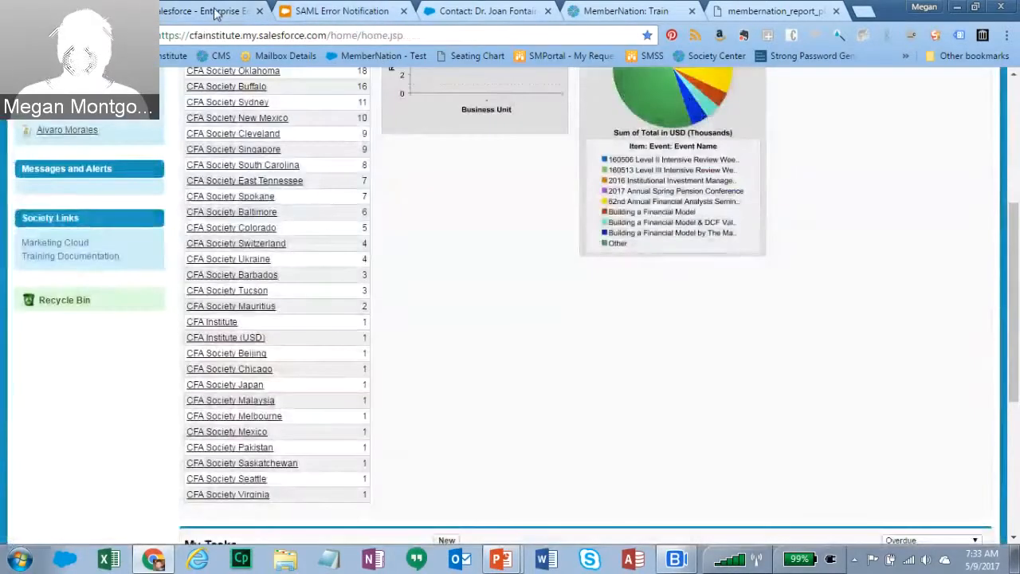
Close the SAML error, contact record, MemberNation: Train and report playbook pages, keeping the Salesforce home page open
{"action": "left_click_drag", "start_coordinate": [1013, 239], "coordinate": [1010, 110]}
{"action": "left_click", "coordinate": [620, 10]}
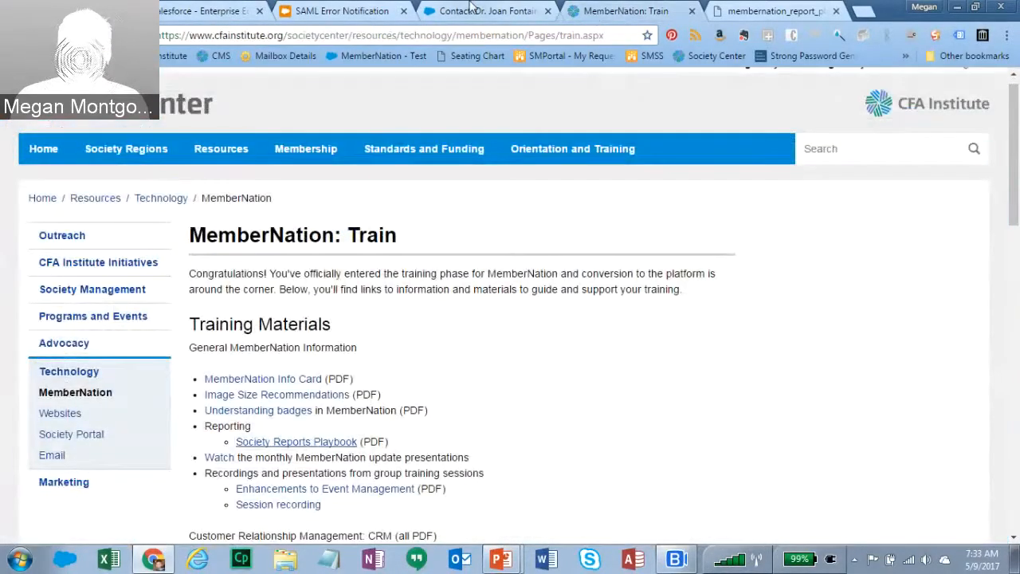
{"action": "left_click", "coordinate": [403, 11]}
{"action": "left_click", "coordinate": [403, 11]}
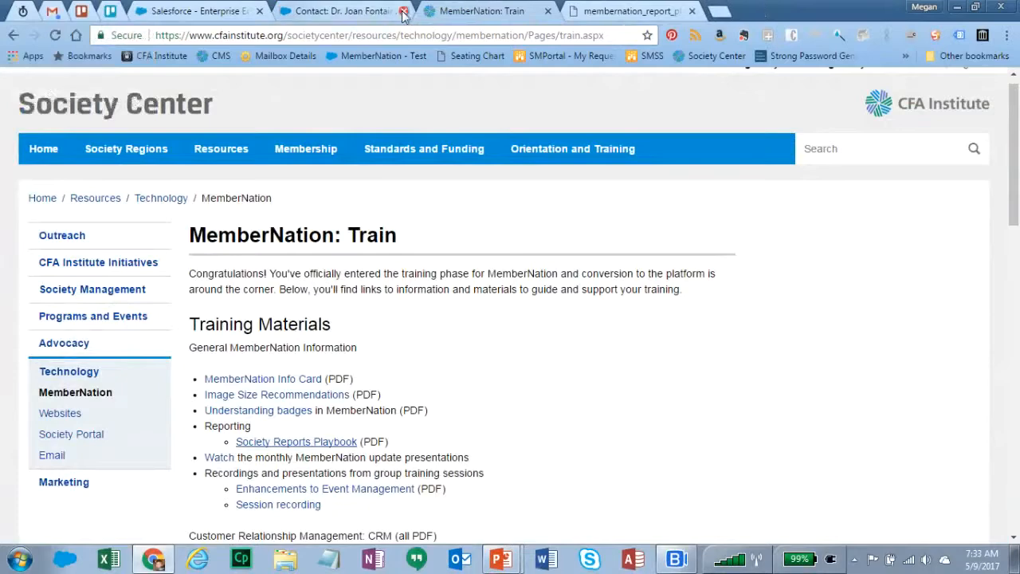
{"action": "left_click", "coordinate": [403, 11]}
{"action": "left_click", "coordinate": [404, 11]}
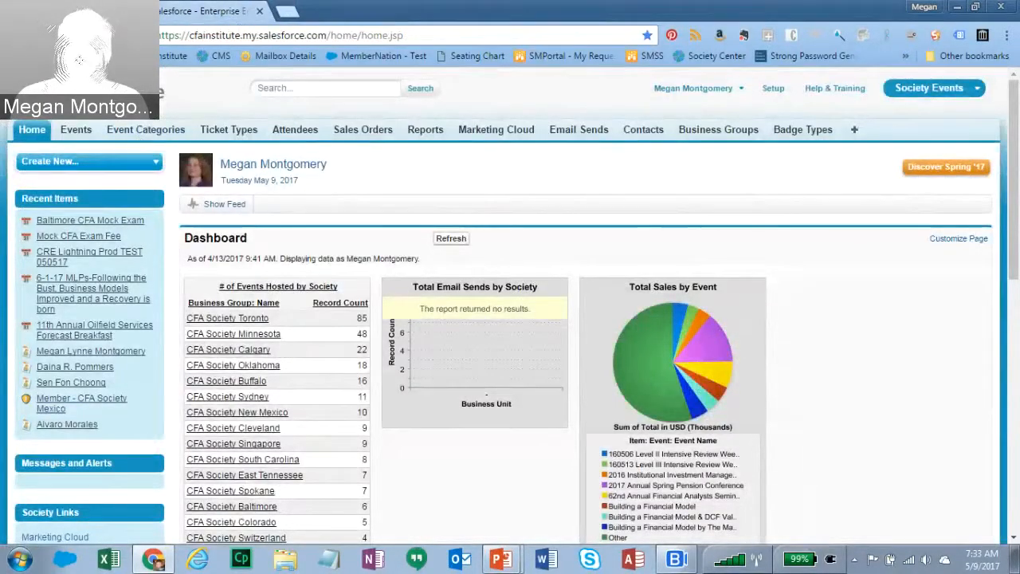
Close the Salesforce home page and reopen it in a fresh browser tab
{"action": "left_click", "coordinate": [259, 12]}
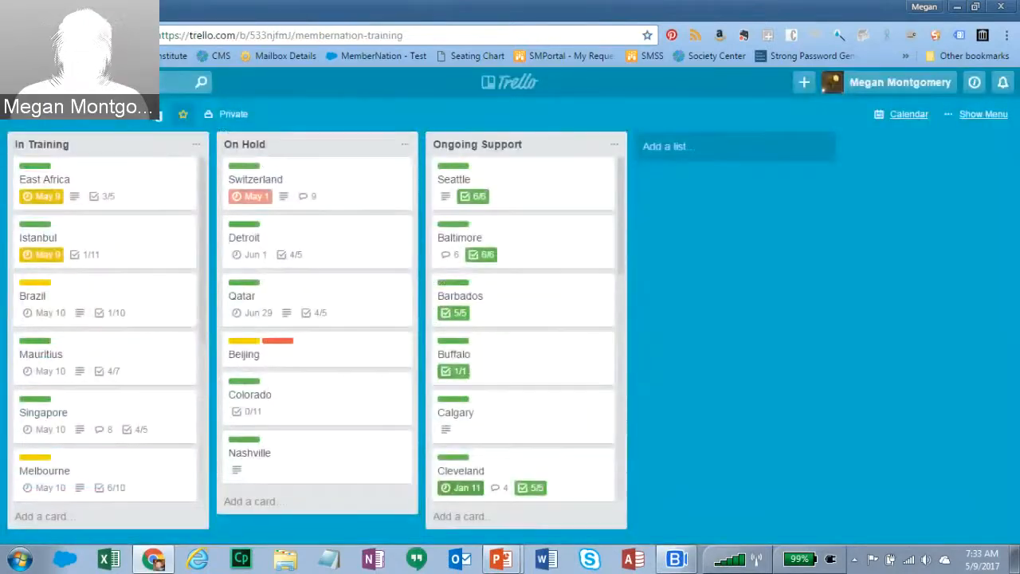
{"action": "left_click", "coordinate": [259, 11]}
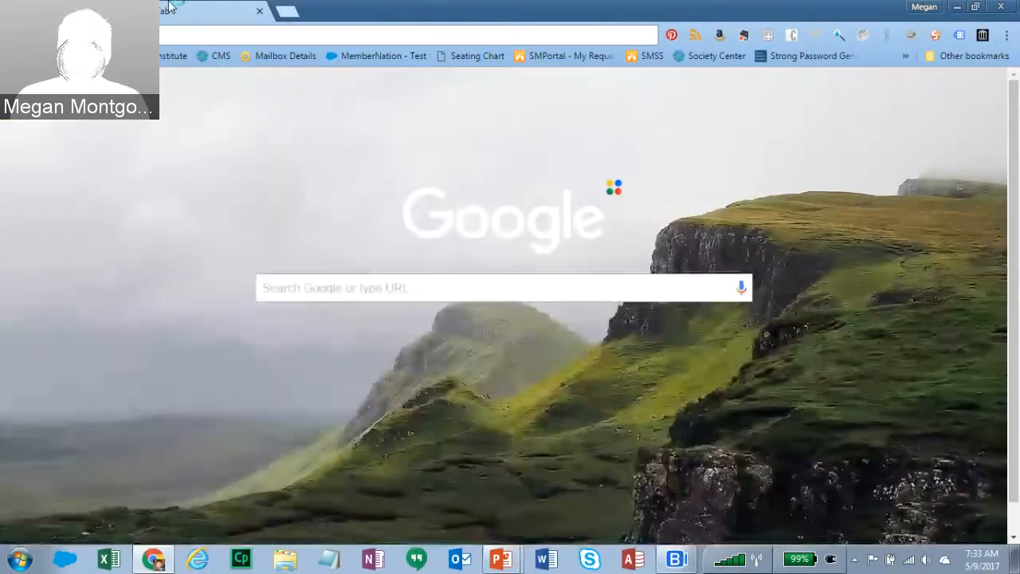
{"action": "key", "text": "ctrl+v"}
{"action": "key", "text": "Return"}
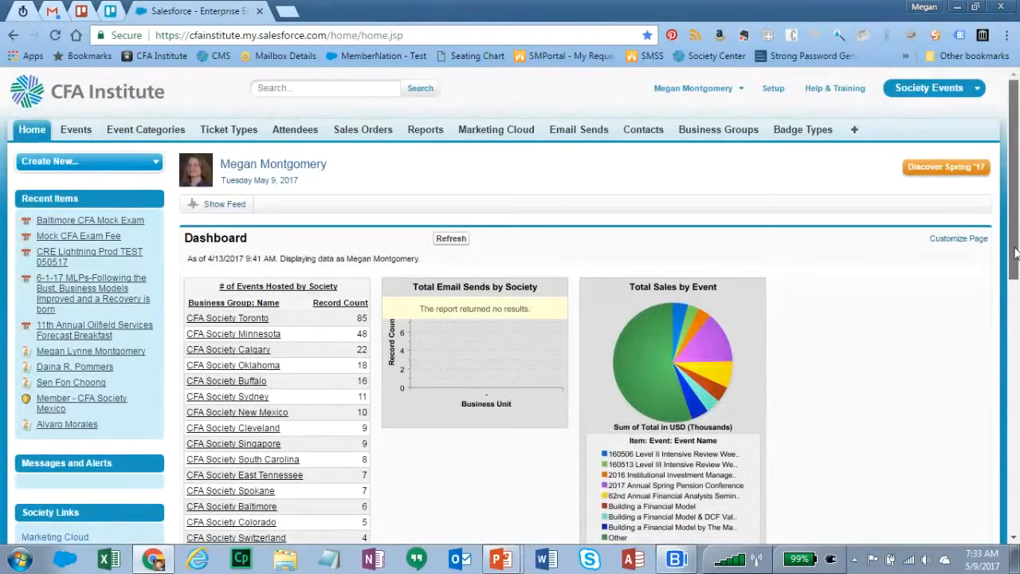
Retry Marketing Cloud from the Society Links, close that page, and try Salesforce's built-in Marketing Cloud page instead
{"action": "scroll", "coordinate": [1014, 322], "scroll_direction": "down", "scroll_amount": 2}
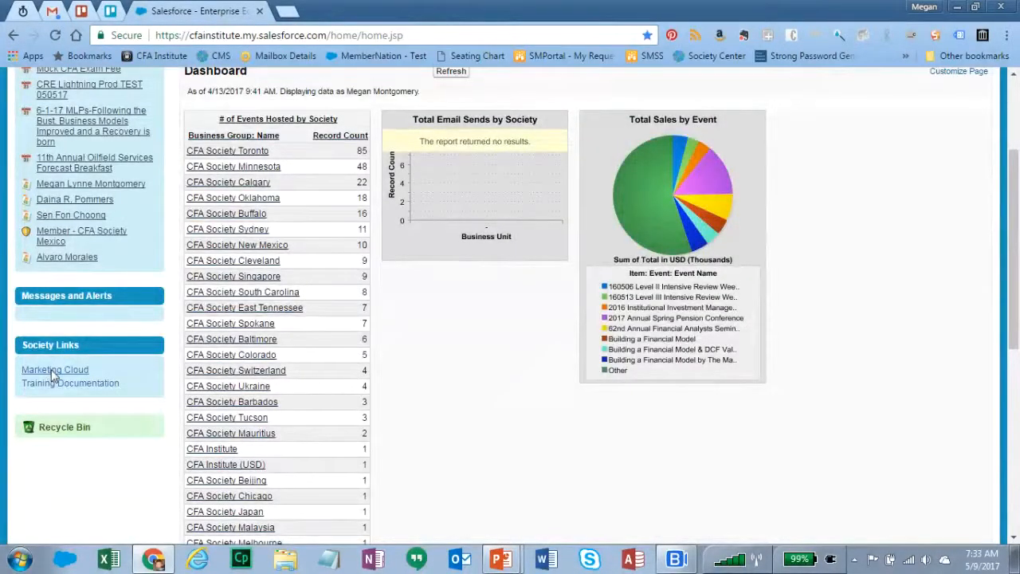
{"action": "left_click", "coordinate": [51, 370]}
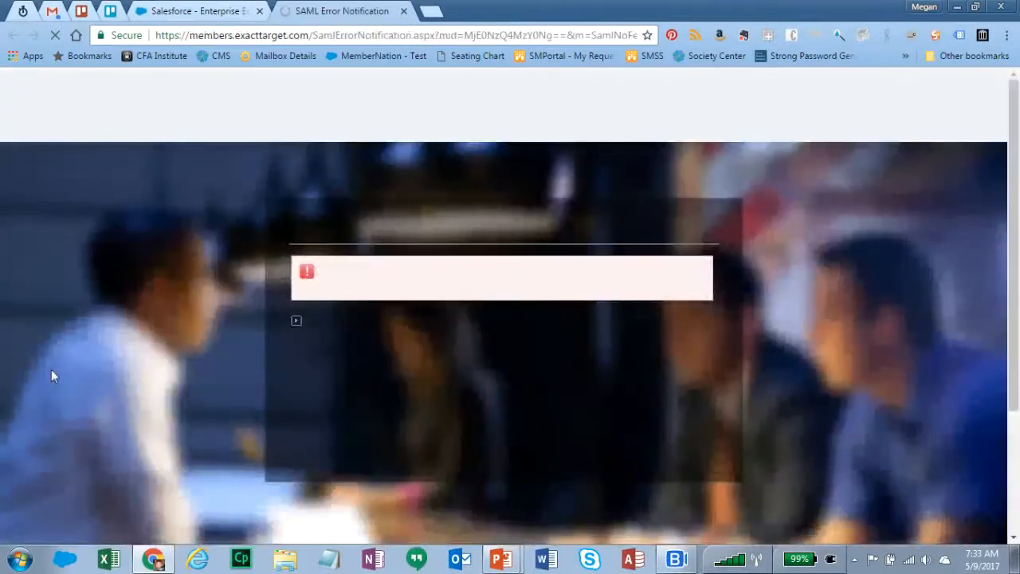
{"action": "left_click", "coordinate": [403, 11]}
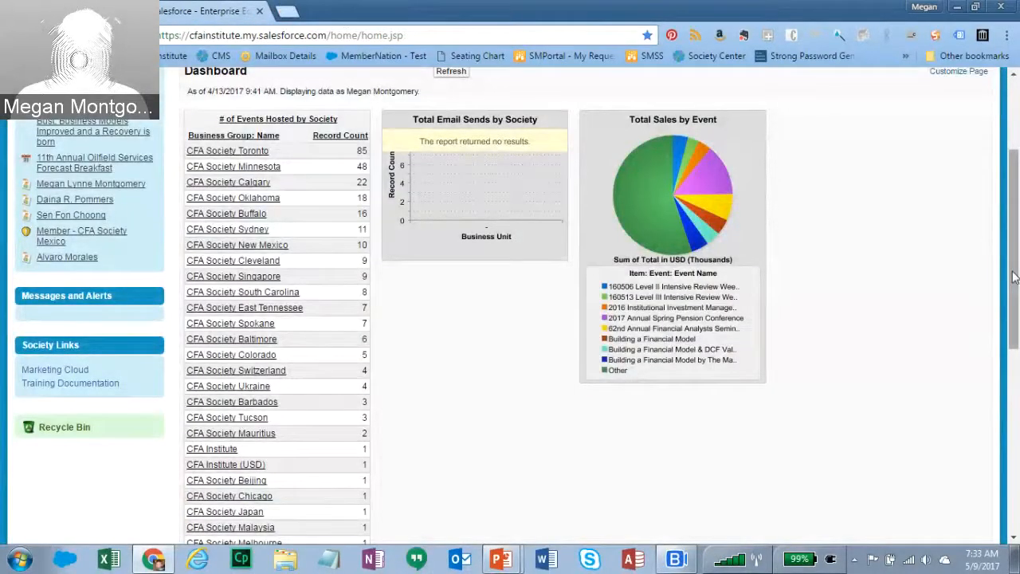
{"action": "left_click_drag", "start_coordinate": [1014, 247], "coordinate": [1018, 179]}
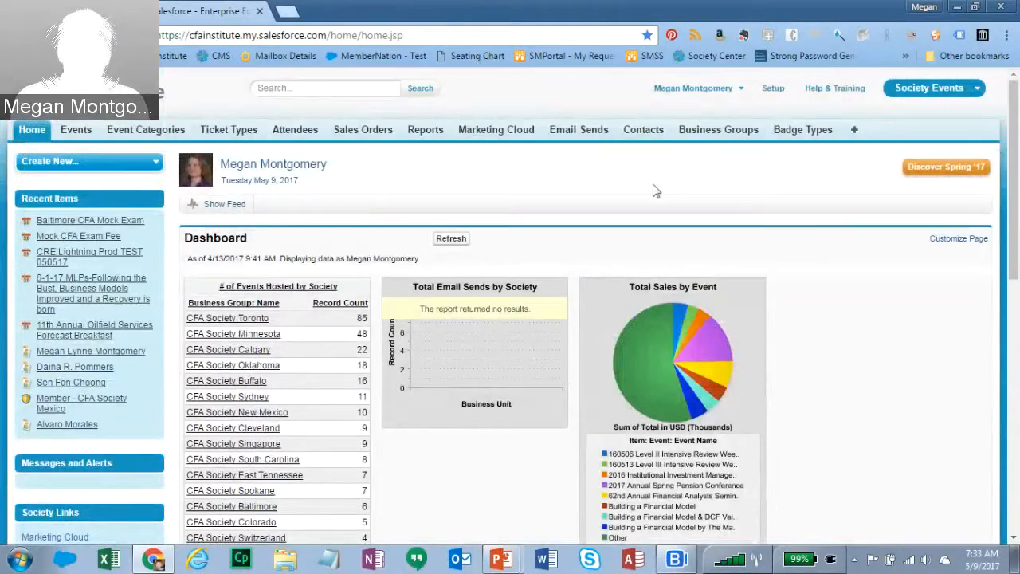
{"action": "left_click", "coordinate": [483, 135]}
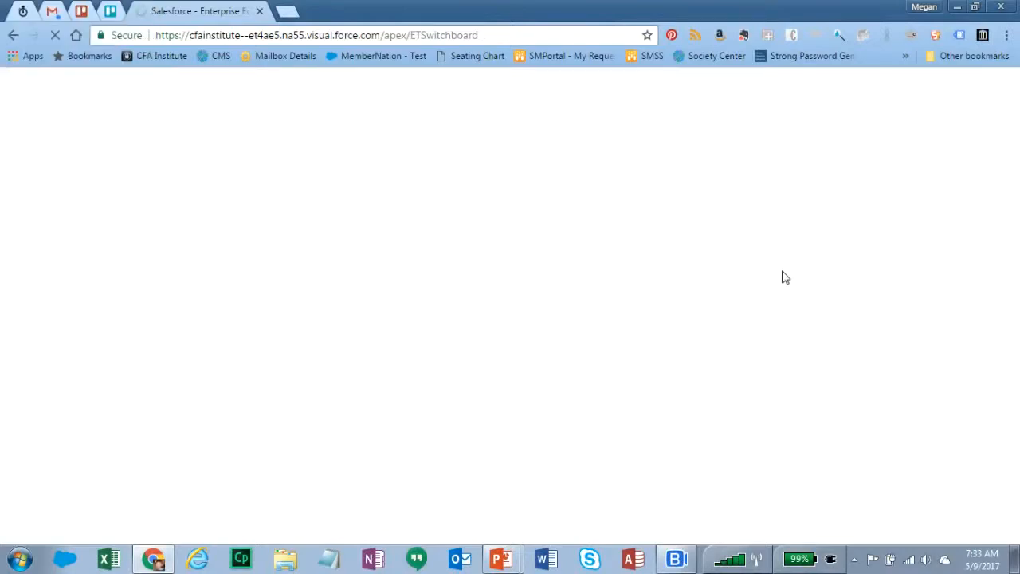
{"action": "left_click", "coordinate": [285, 13]}
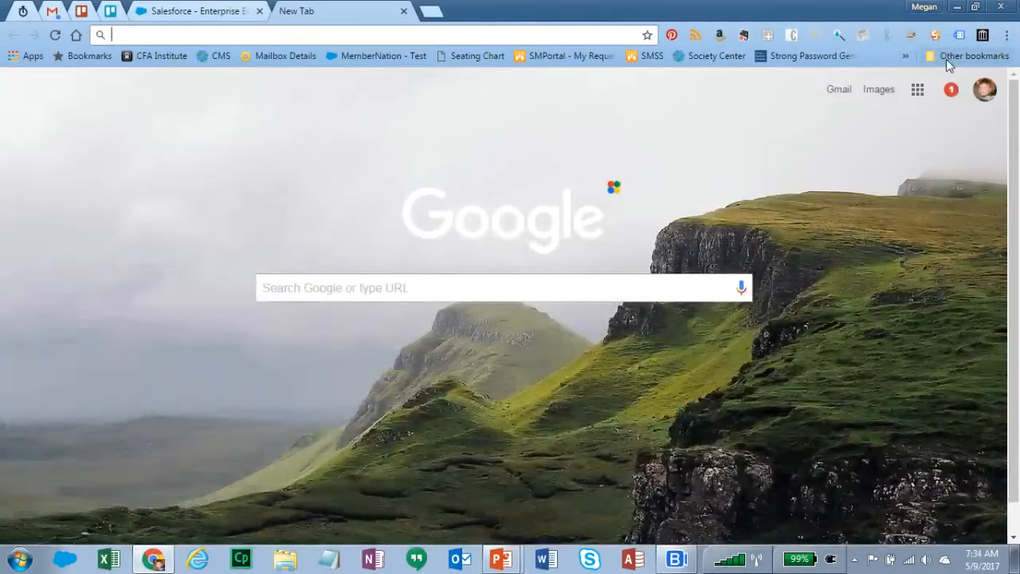
{"action": "left_click", "coordinate": [946, 57]}
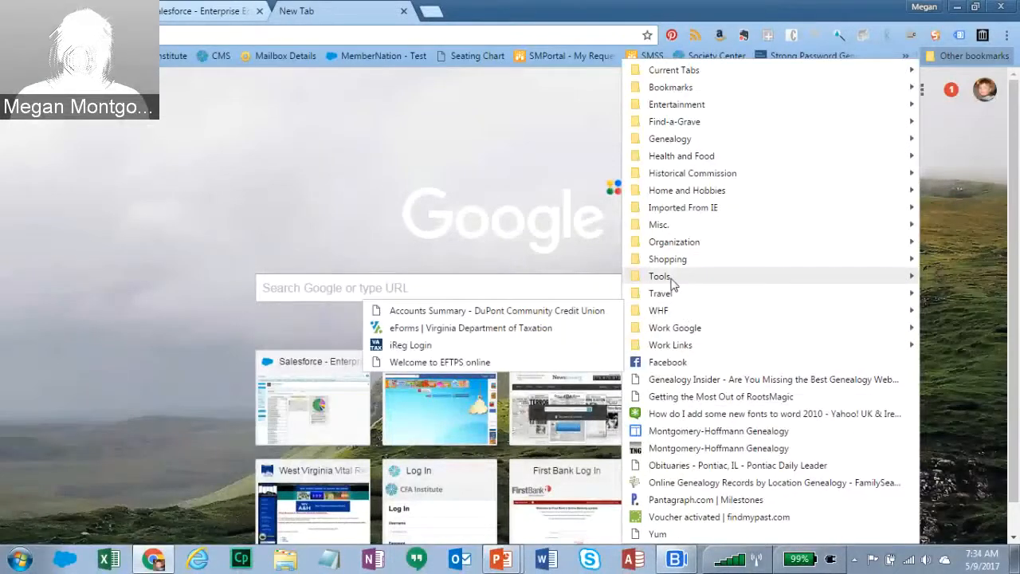
{"action": "mouse_move", "coordinate": [671, 282]}
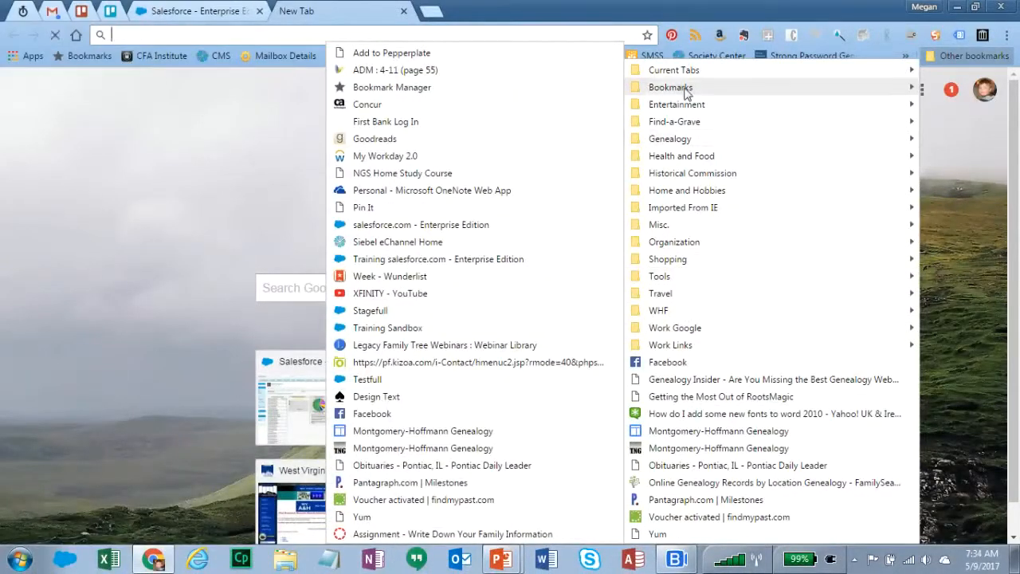
{"action": "mouse_move", "coordinate": [681, 198]}
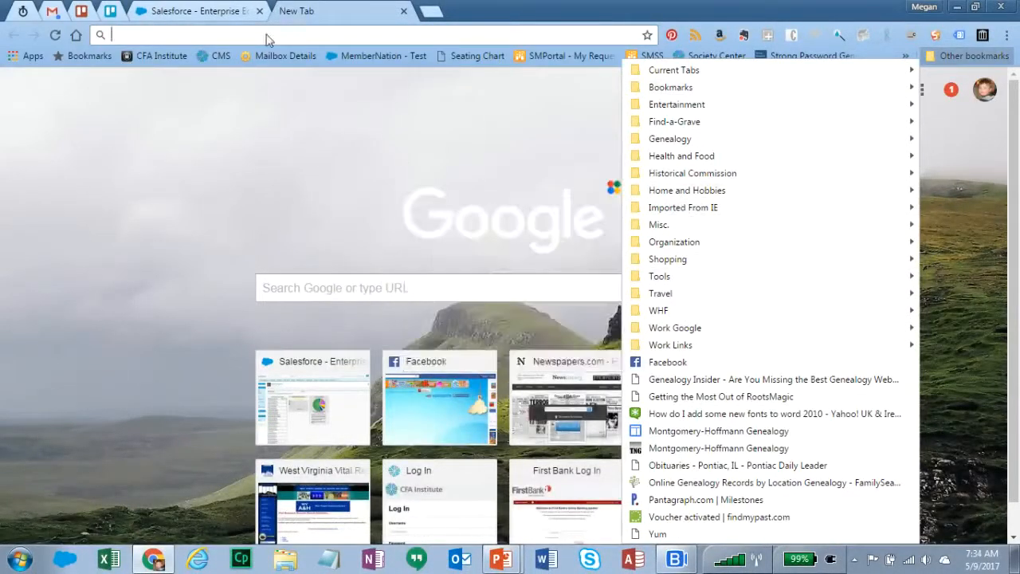
{"action": "left_click", "coordinate": [267, 35]}
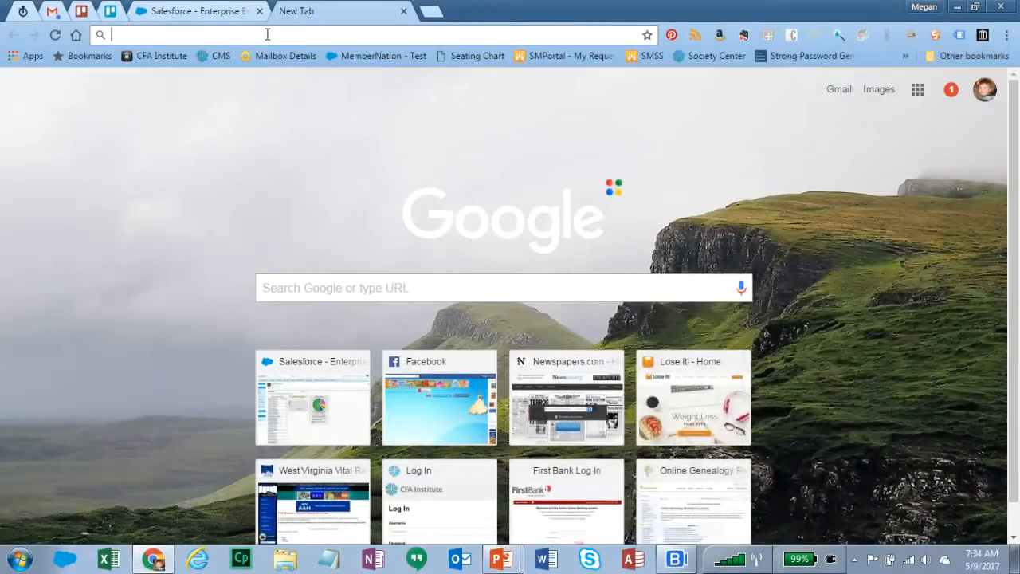
{"action": "type", "text": "mar"}
{"action": "key", "text": "Return"}
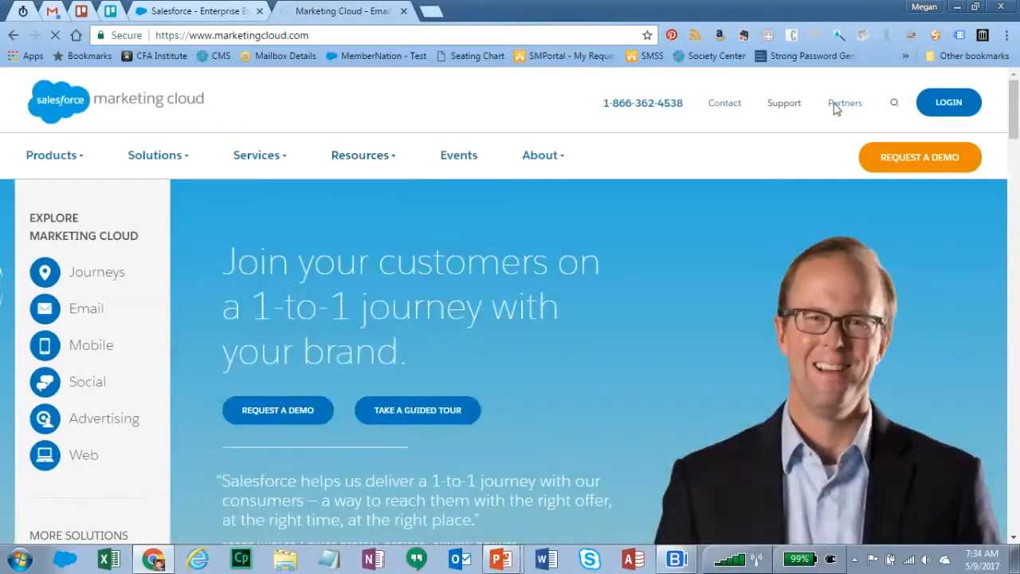
Log in to Marketing Cloud and open the Email application in Email Studio
{"action": "left_click", "coordinate": [942, 104]}
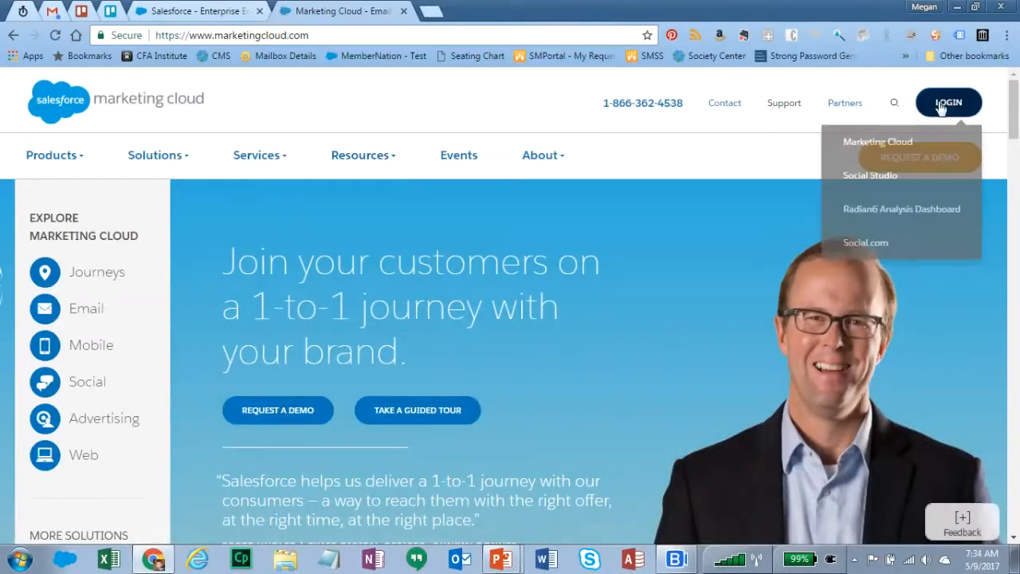
{"action": "left_click", "coordinate": [875, 141]}
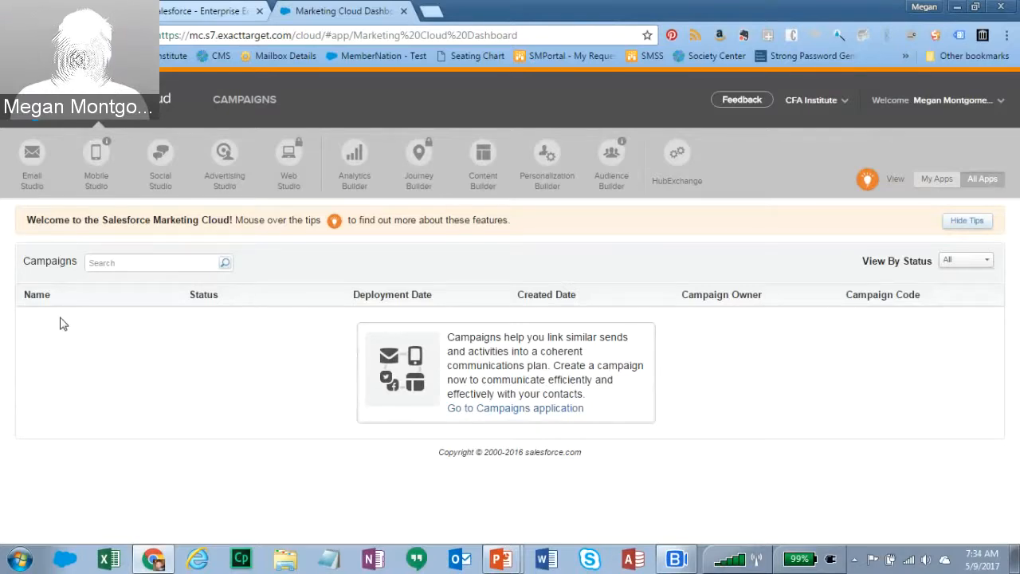
{"action": "mouse_move", "coordinate": [31, 159]}
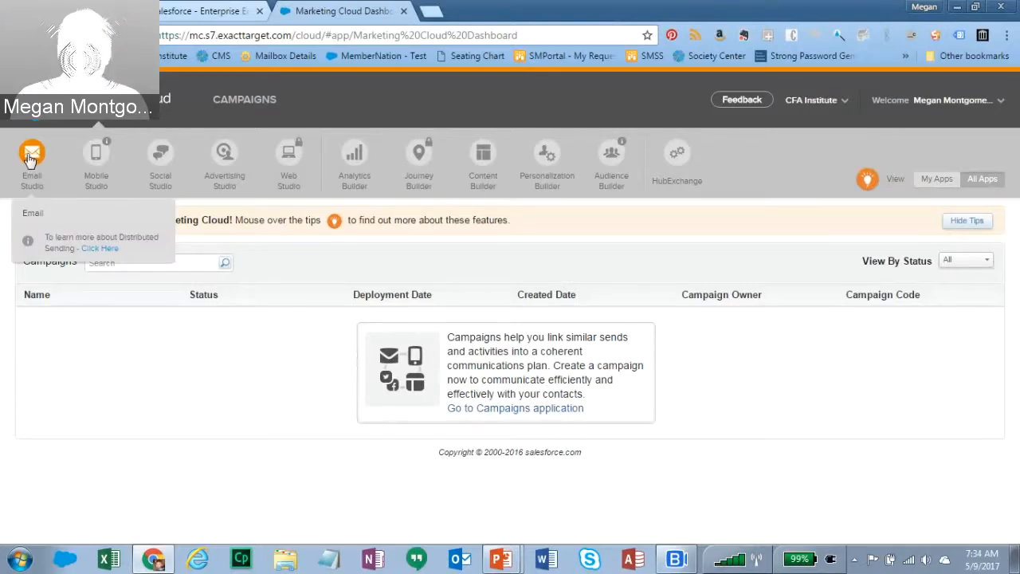
{"action": "left_click", "coordinate": [29, 217]}
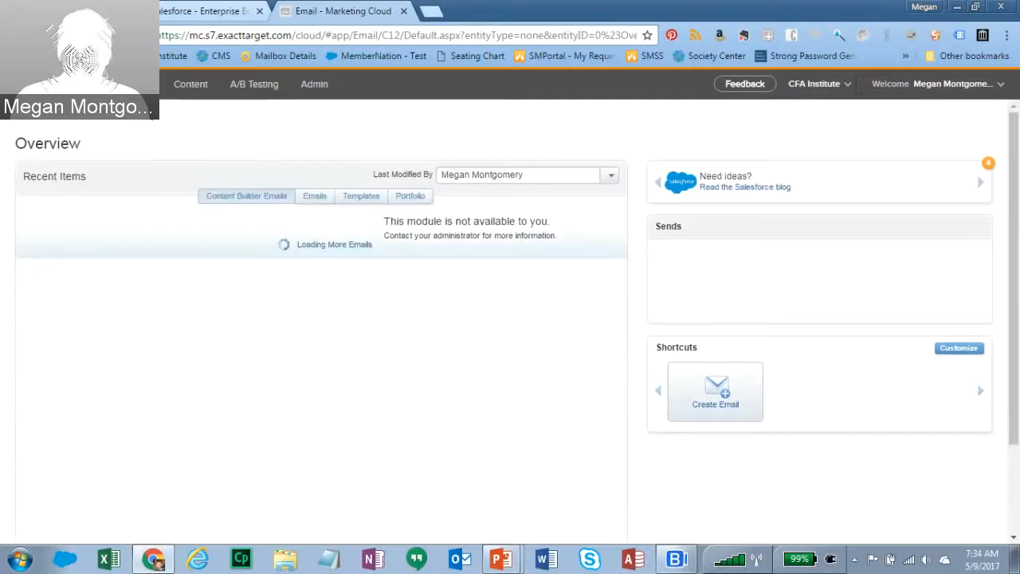
Open the email content area, look through its folder tree, and display the Shared Emails folder under Shared Items
{"action": "left_click", "coordinate": [191, 89]}
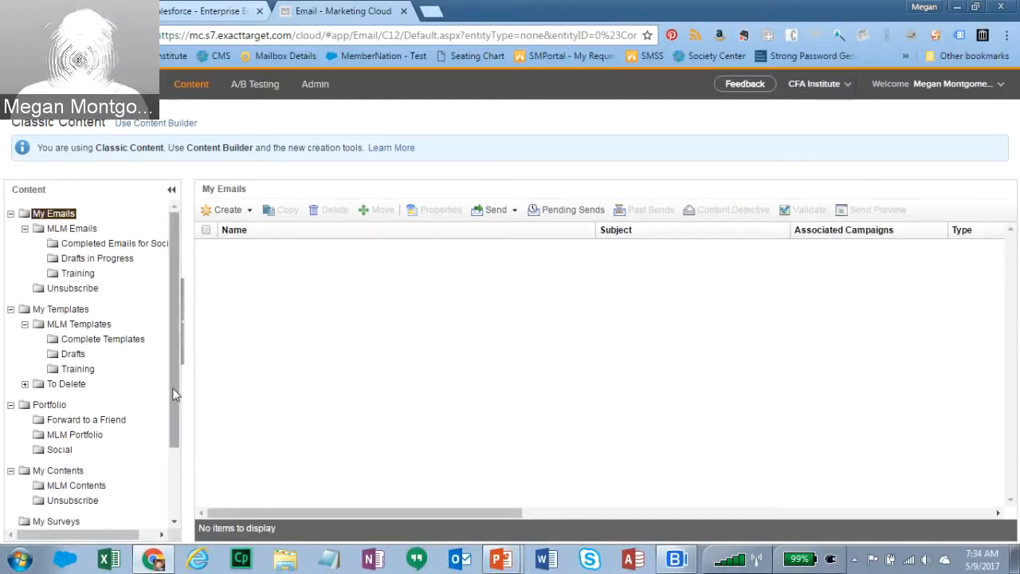
{"action": "scroll", "coordinate": [176, 395], "scroll_direction": "down", "scroll_amount": 2}
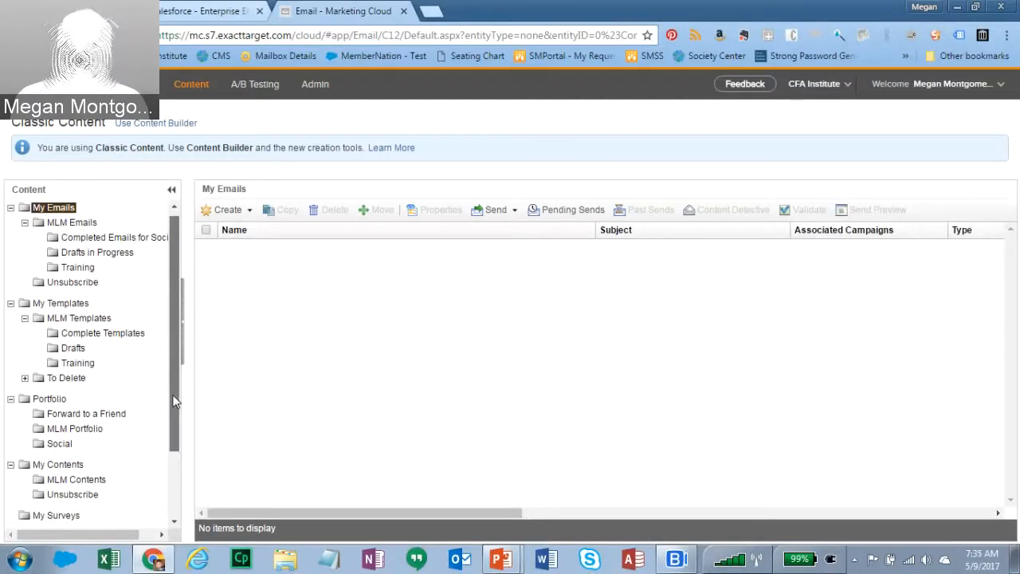
{"action": "scroll", "coordinate": [177, 397], "scroll_direction": "up", "scroll_amount": 1}
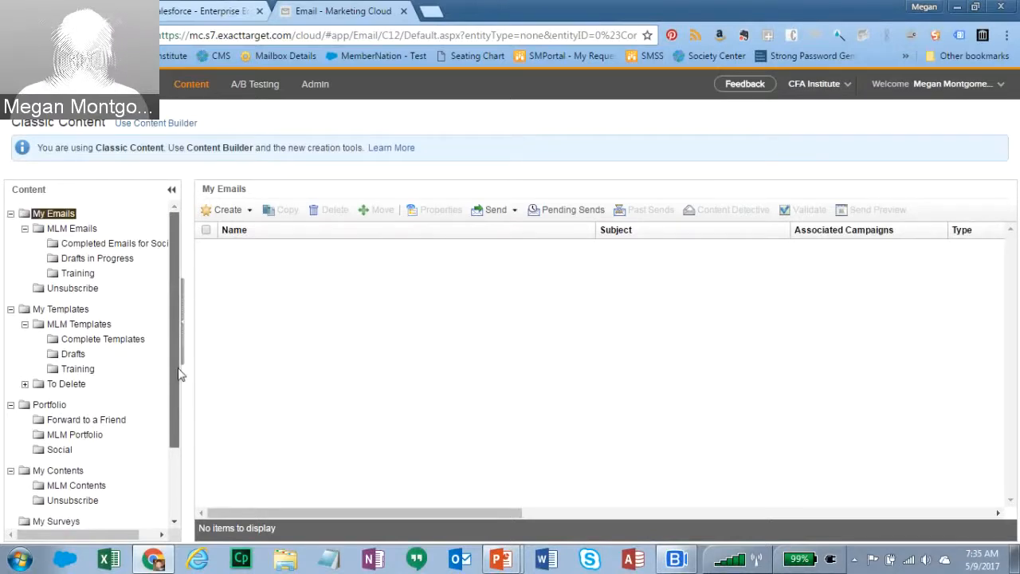
{"action": "scroll", "coordinate": [176, 435], "scroll_direction": "down", "scroll_amount": 3}
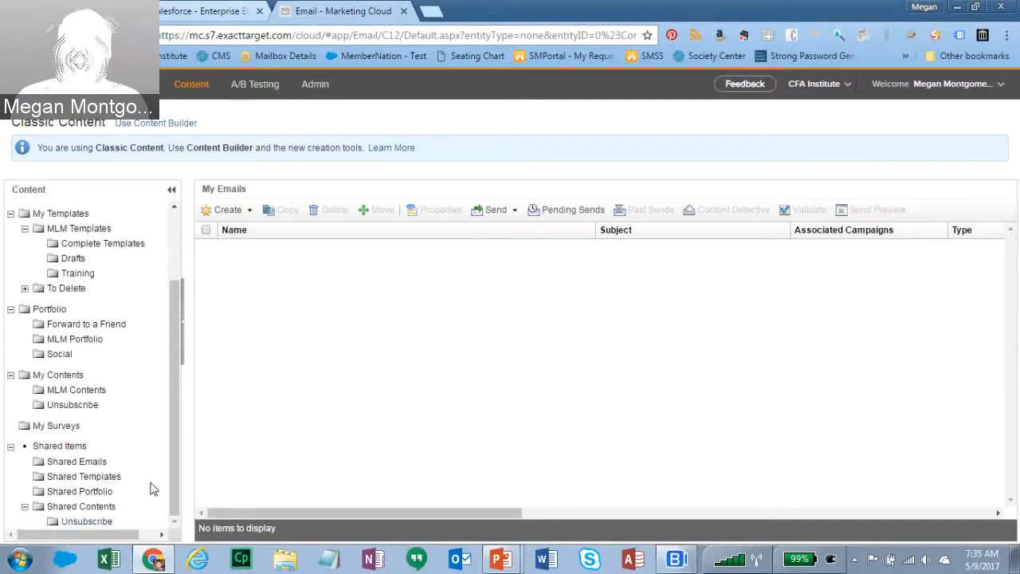
{"action": "left_click", "coordinate": [67, 463]}
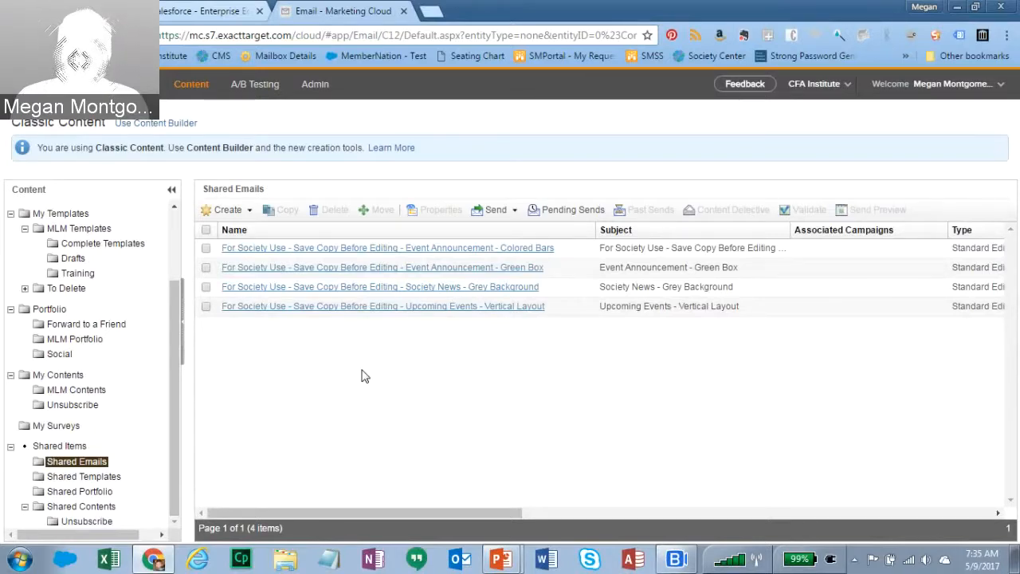
Preview the shared Event Announcement - Colored Bars email, return to Shared Emails, and open Event Announcement - Green Box
{"action": "left_click", "coordinate": [294, 250]}
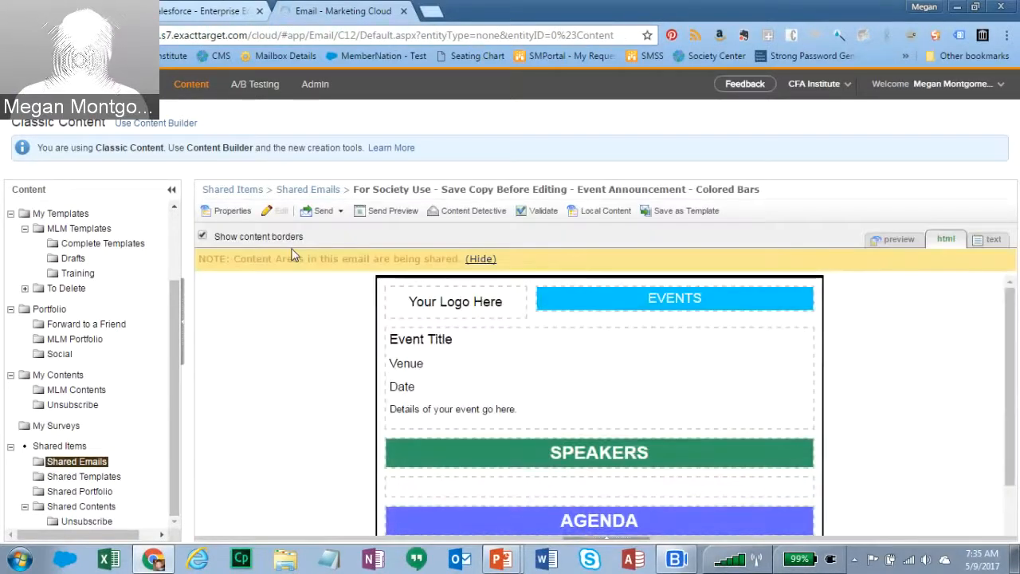
{"action": "left_click", "coordinate": [307, 189]}
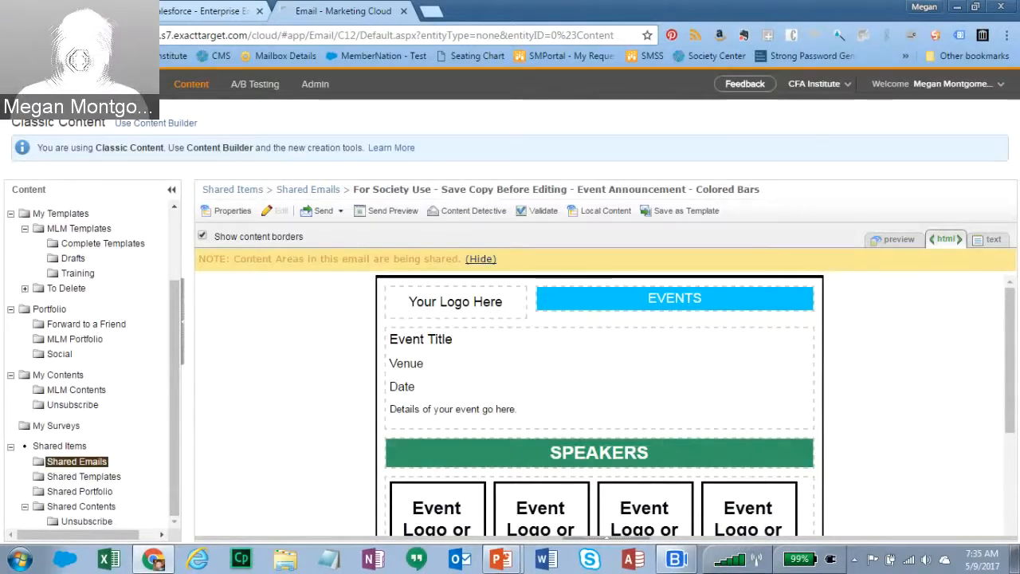
{"action": "left_click", "coordinate": [359, 268]}
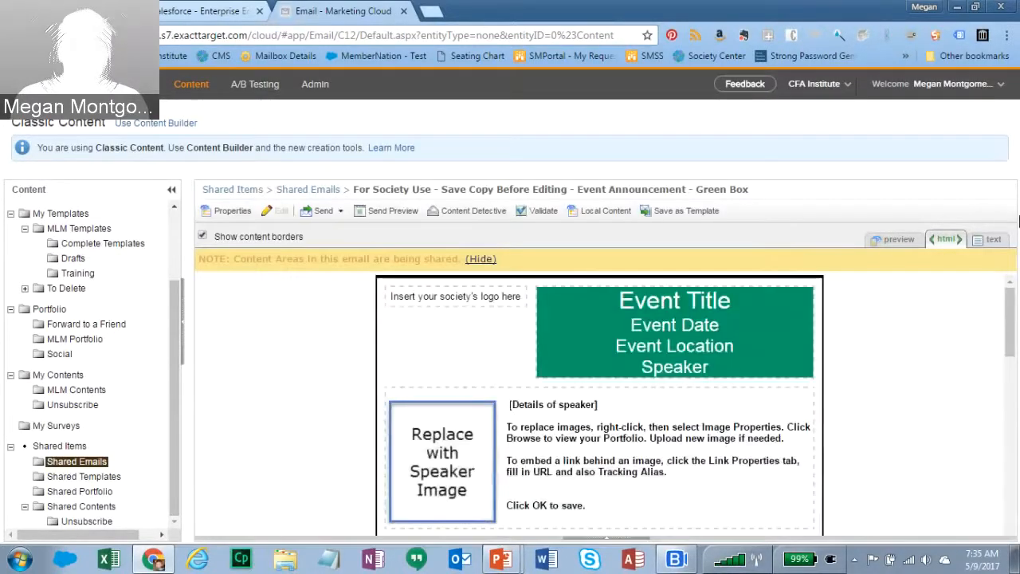
Look over the Green Box email, view the shared Society News - Grey Background email, and return to the Shared Emails list
{"action": "mouse_move", "coordinate": [1008, 315]}
{"action": "left_mouse_down"}
{"action": "mouse_move", "coordinate": [1006, 380]}
{"action": "mouse_move", "coordinate": [1009, 314]}
{"action": "left_mouse_up"}
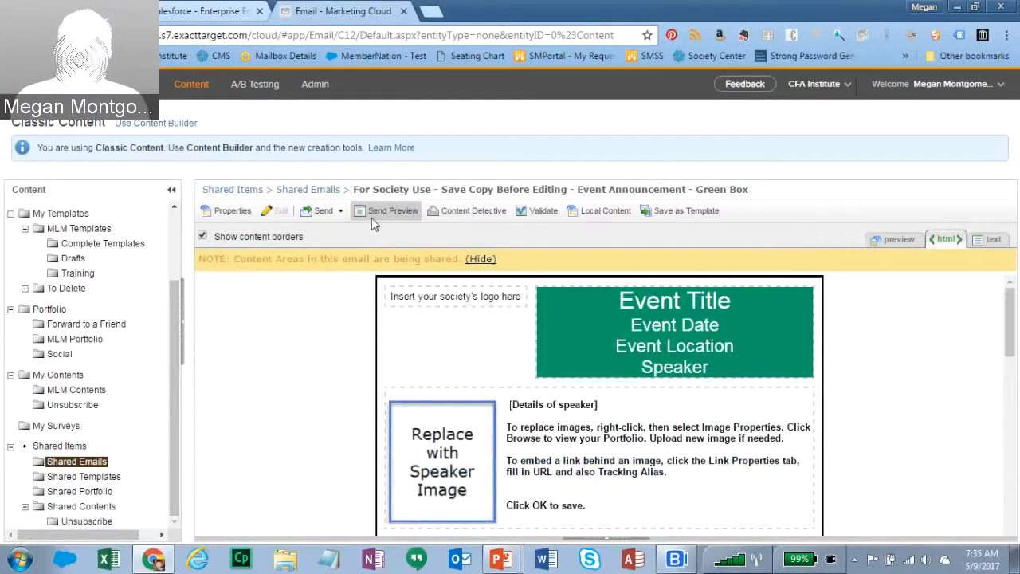
{"action": "mouse_move", "coordinate": [48, 84]}
{"action": "left_click", "coordinate": [13, 35]}
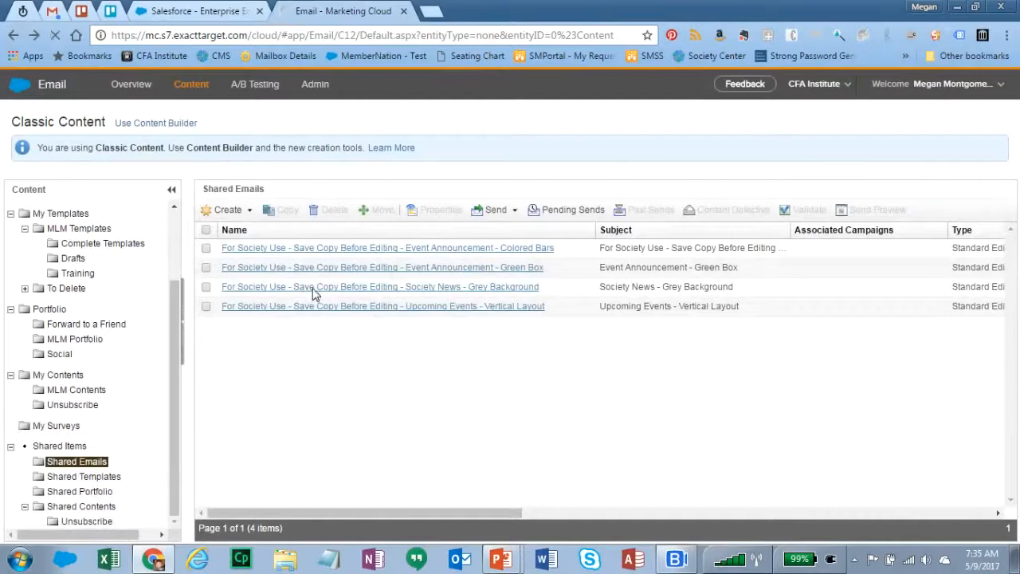
{"action": "left_click", "coordinate": [311, 287]}
{"action": "left_click_drag", "start_coordinate": [1009, 274], "coordinate": [1009, 238]}
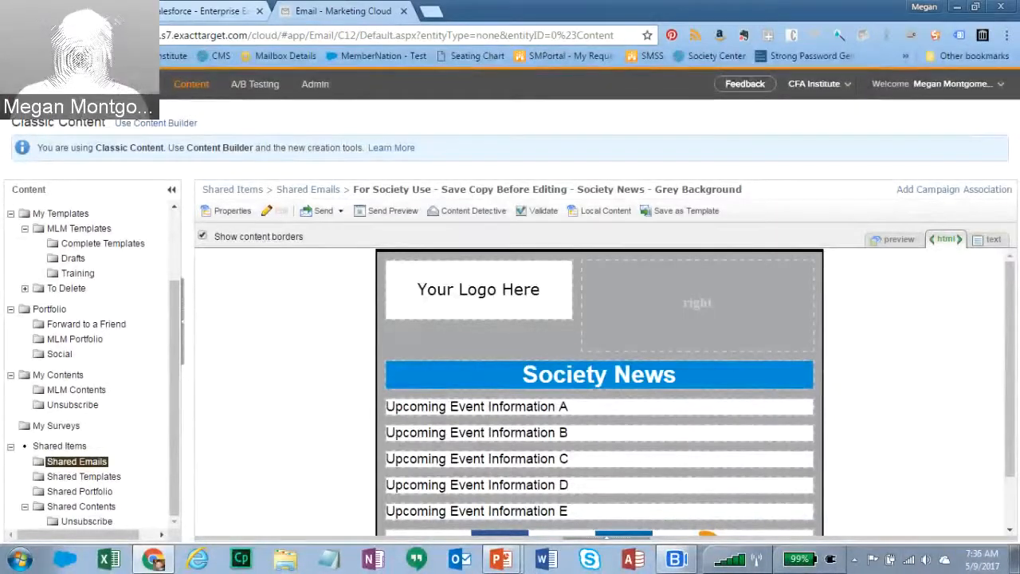
{"action": "left_click", "coordinate": [14, 35]}
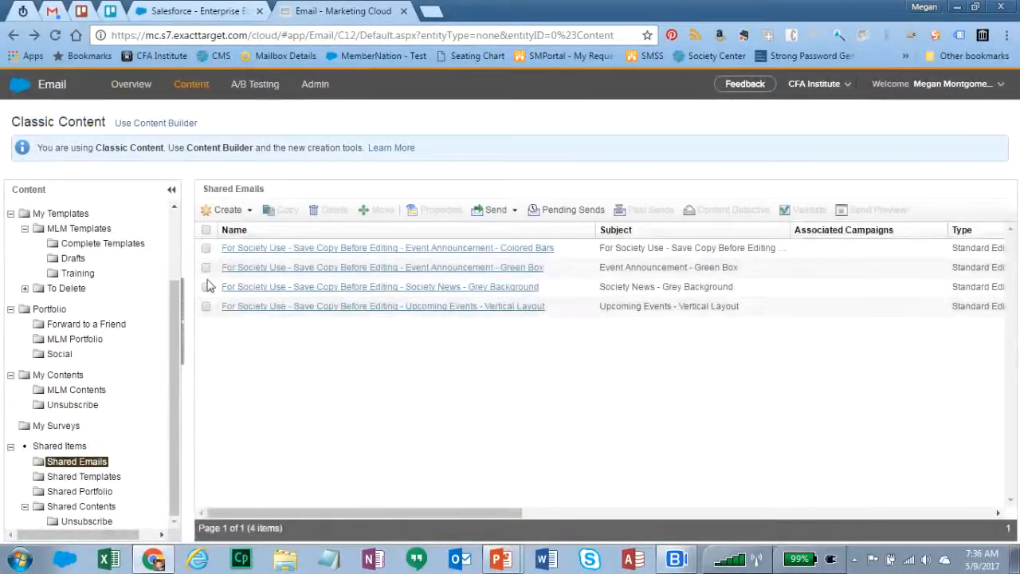
Start a copy of the shared Society News - Grey Background email and set its storage location to My Emails
{"action": "left_click", "coordinate": [206, 287]}
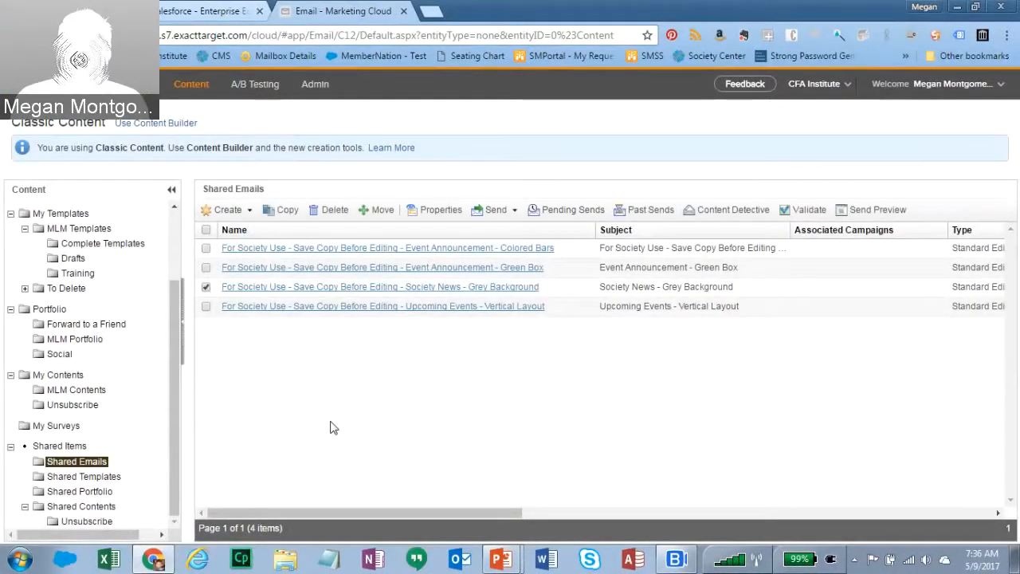
{"action": "left_click", "coordinate": [286, 208]}
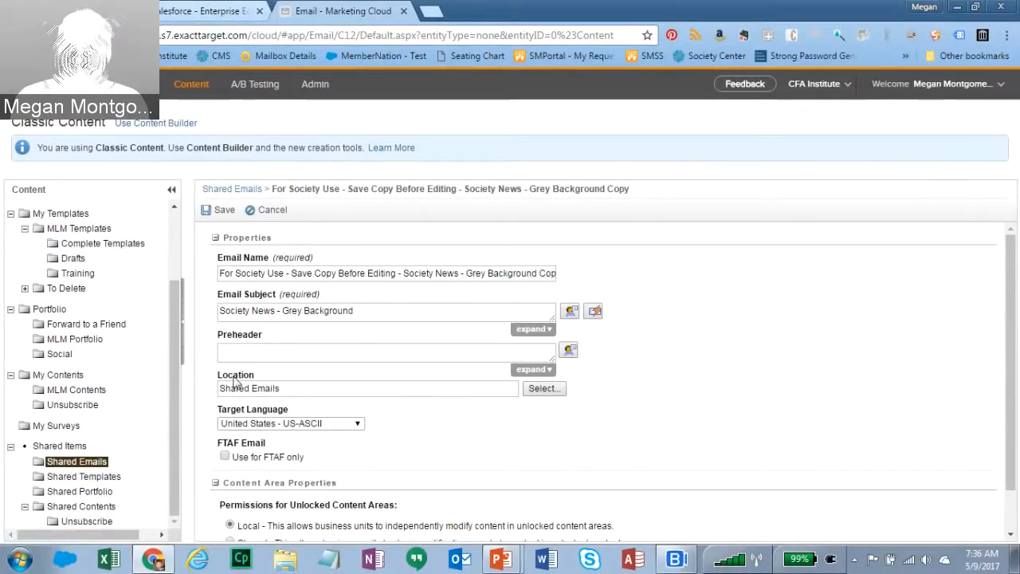
{"action": "left_click", "coordinate": [543, 391]}
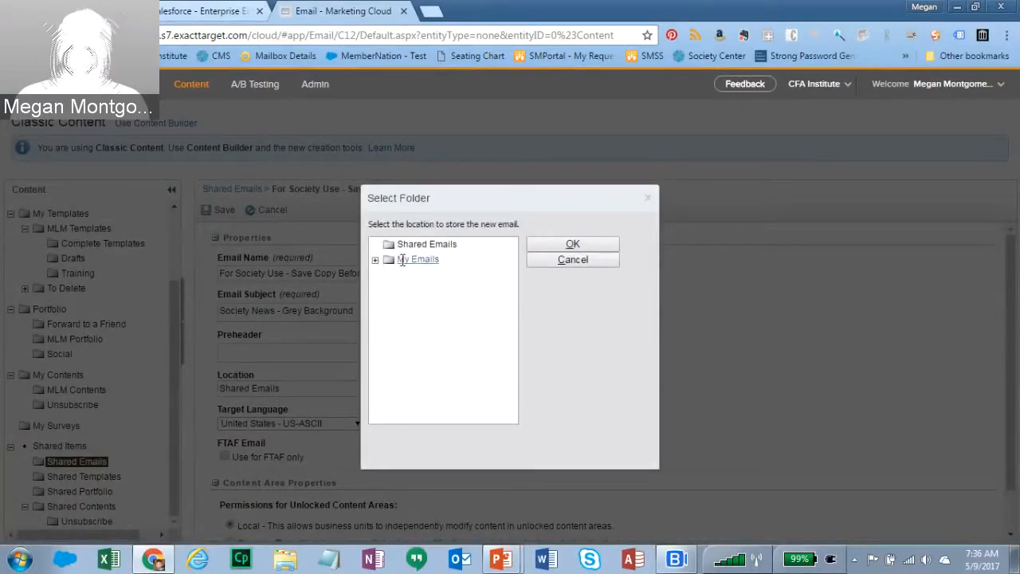
{"action": "left_click", "coordinate": [417, 260]}
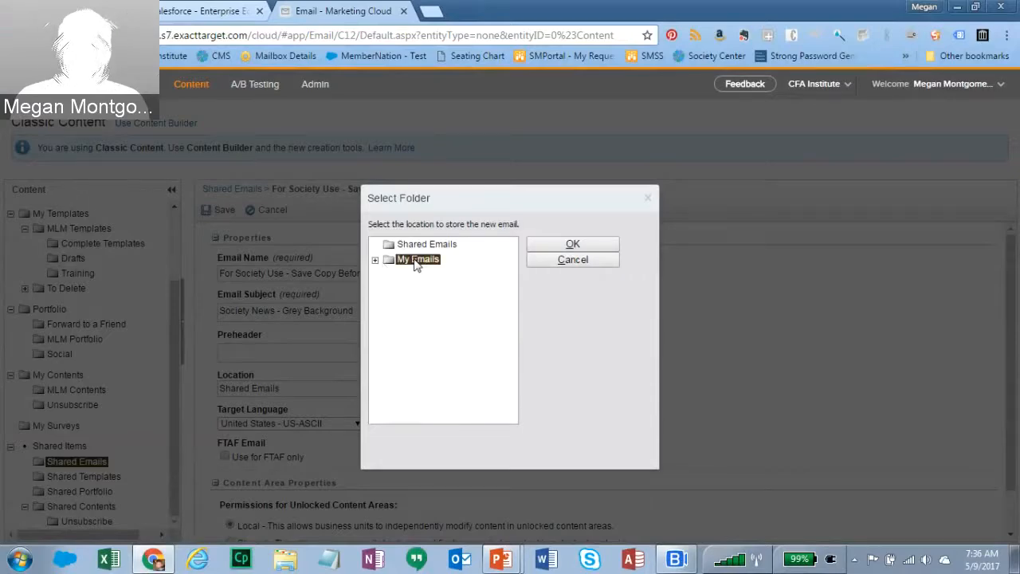
{"action": "left_click", "coordinate": [581, 247]}
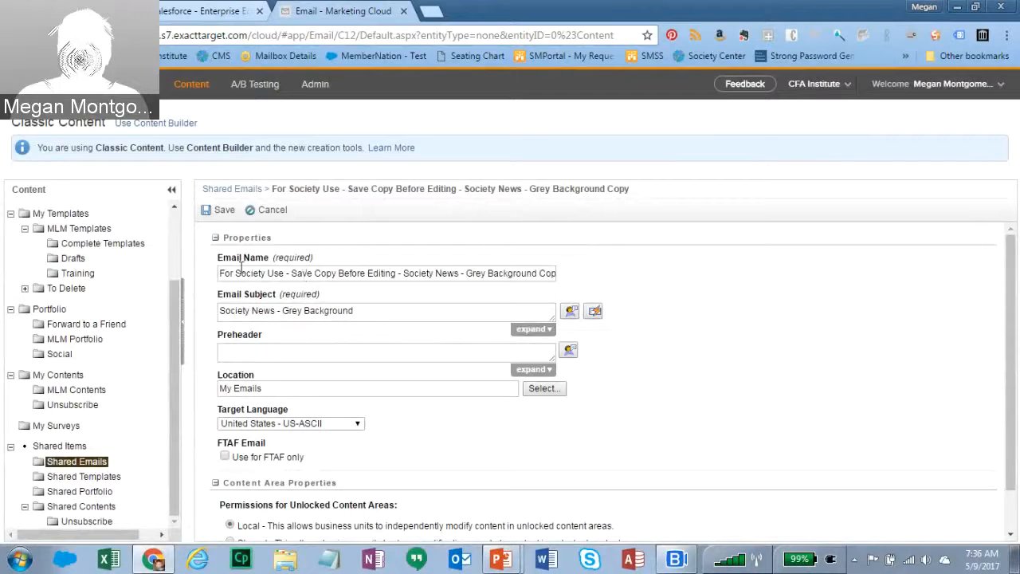
Set the email name of the copy to Training Template
{"action": "left_click_drag", "start_coordinate": [221, 272], "coordinate": [557, 274]}
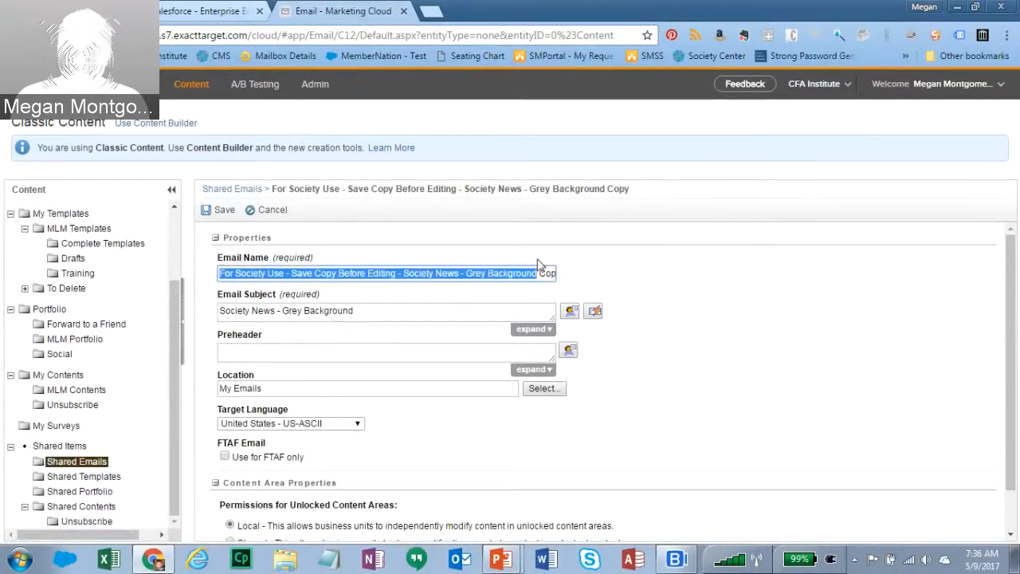
{"action": "type", "text": "Training Template"}
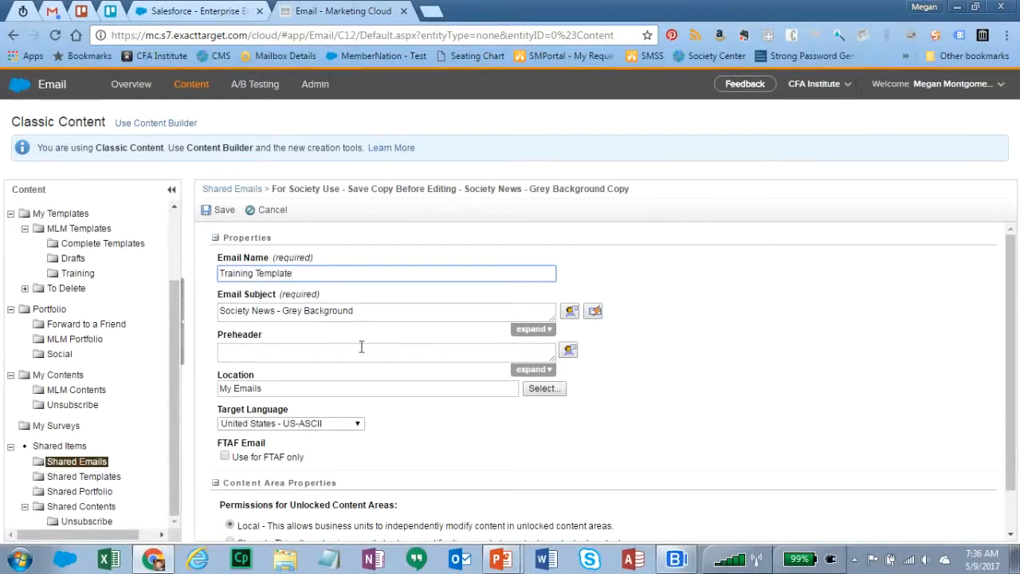
{"action": "left_click", "coordinate": [279, 354]}
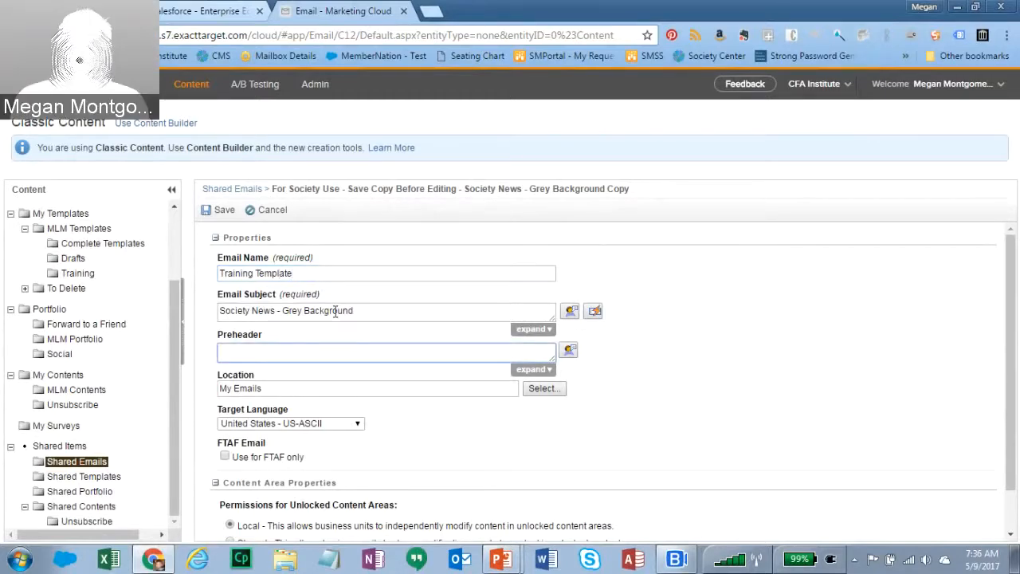
Set the email subject to "Come to our June Luncheon!" and save the copied email
{"action": "left_click", "coordinate": [361, 311]}
{"action": "left_click_drag", "start_coordinate": [361, 311], "coordinate": [184, 314]}
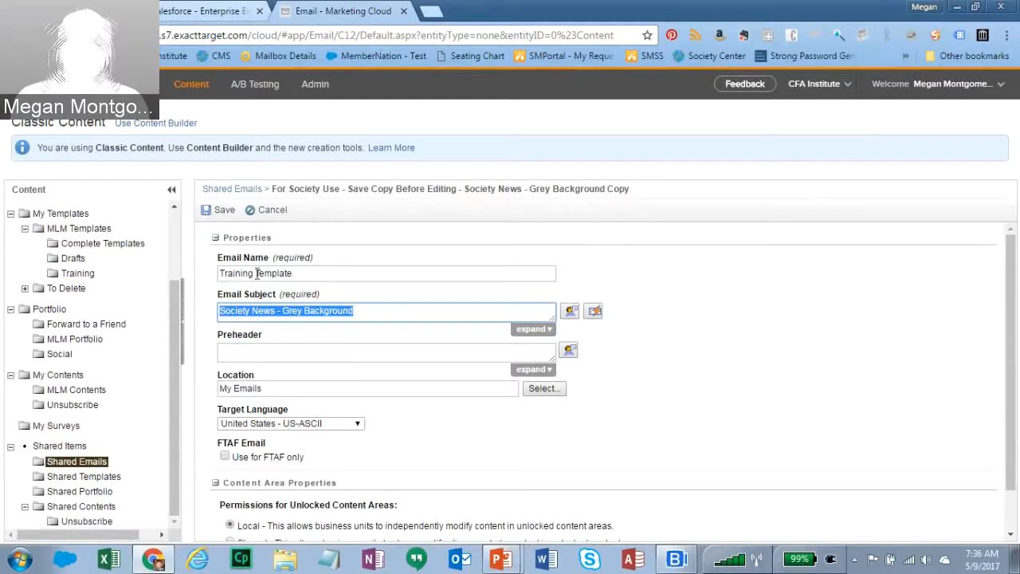
{"action": "left_click", "coordinate": [358, 311]}
{"action": "left_click_drag", "start_coordinate": [370, 316], "coordinate": [116, 294]}
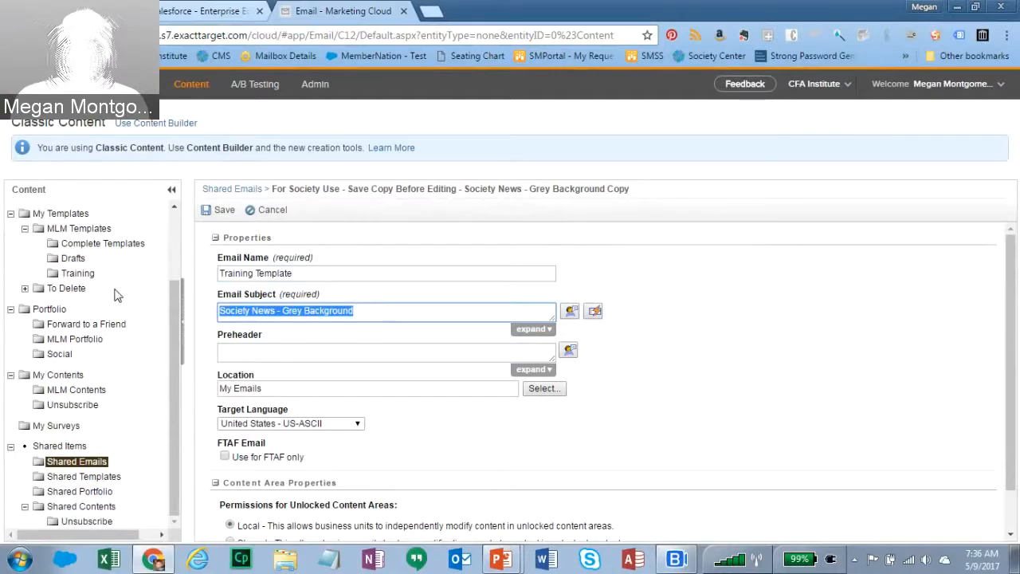
{"action": "type", "text": "Come to ou"}
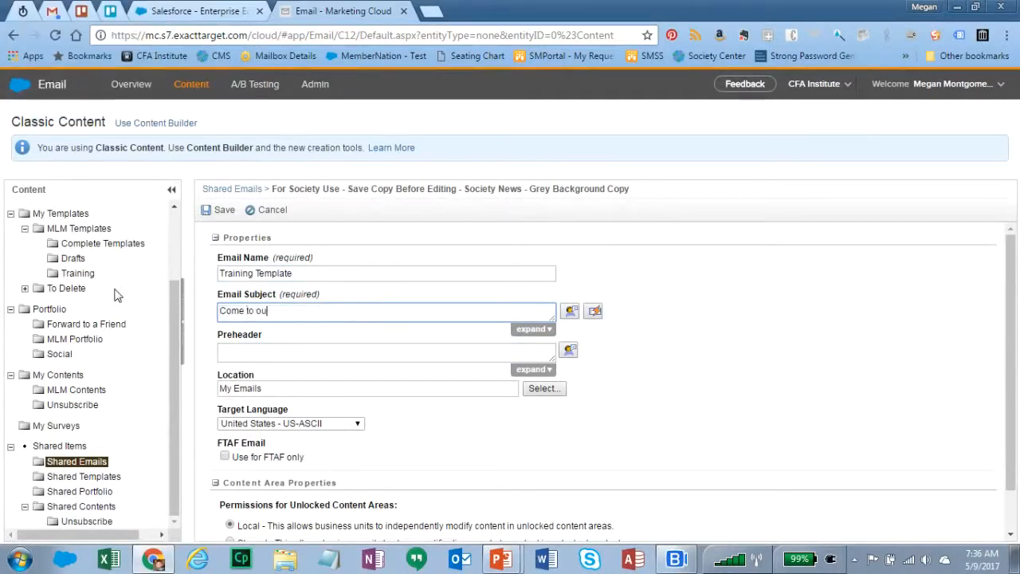
{"action": "type", "text": "r June Luncheon!"}
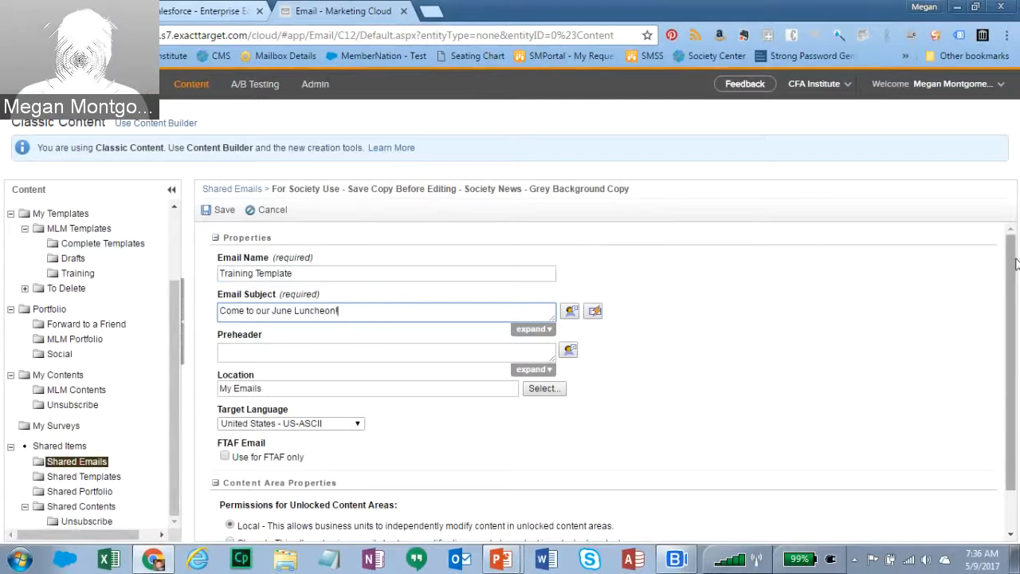
{"action": "scroll", "coordinate": [718, 318], "scroll_direction": "down", "scroll_amount": 1}
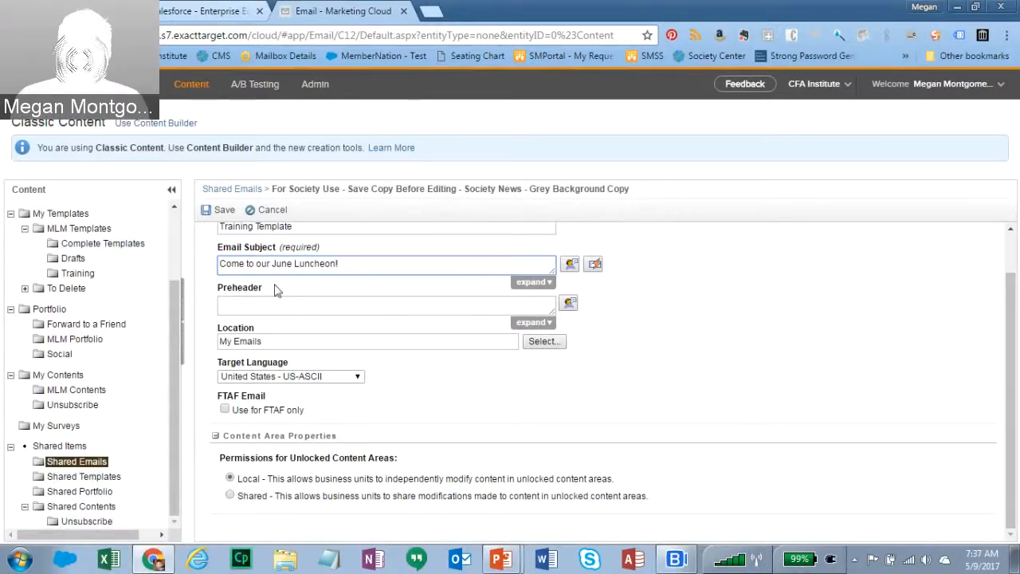
{"action": "left_click", "coordinate": [222, 211]}
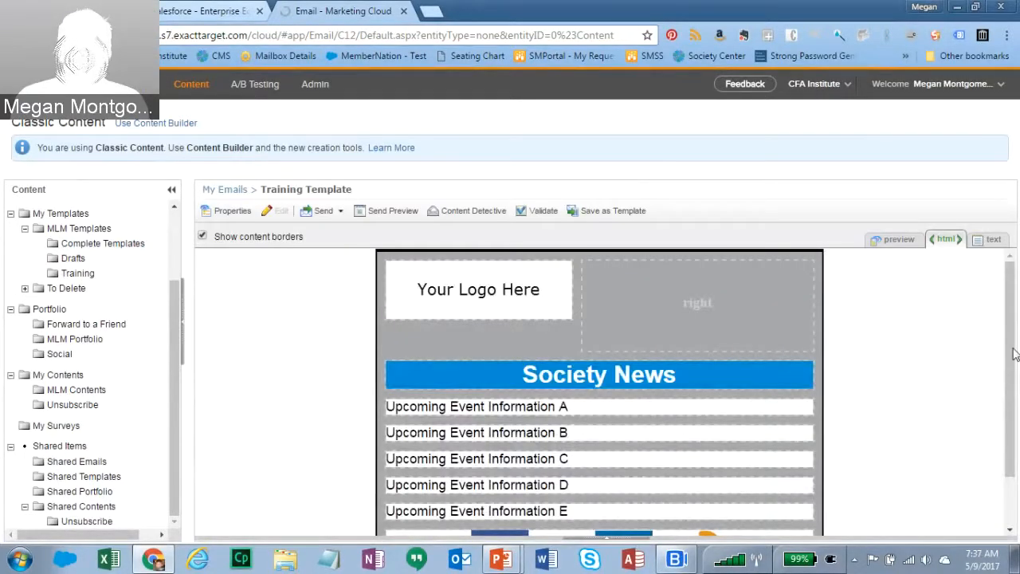
Replace the Your Logo Here placeholder image in the Training Template header with CFA_Buffalo_RGB from the Portfolio folder
{"action": "left_click_drag", "start_coordinate": [1010, 338], "coordinate": [1019, 289]}
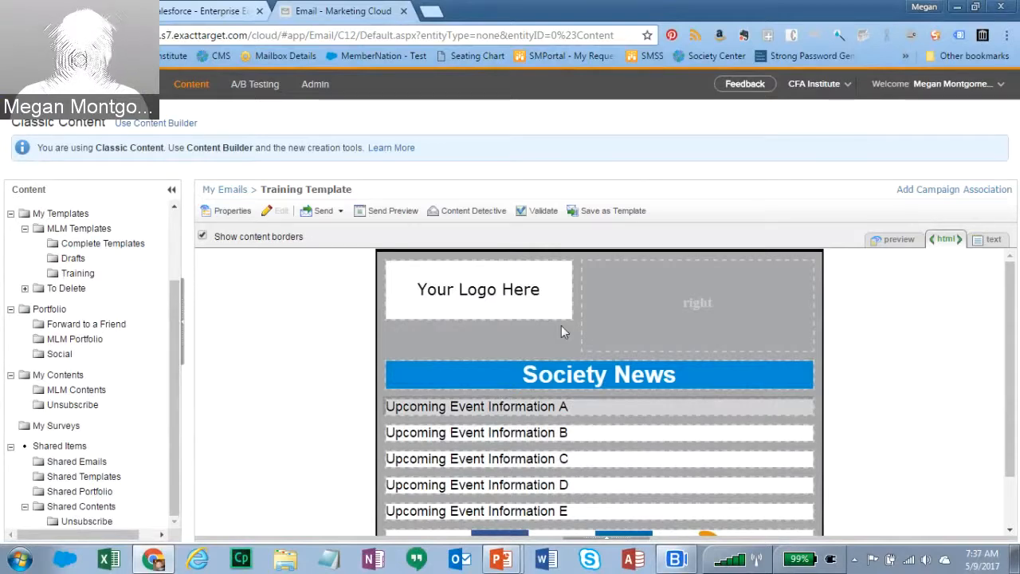
{"action": "left_click", "coordinate": [460, 288]}
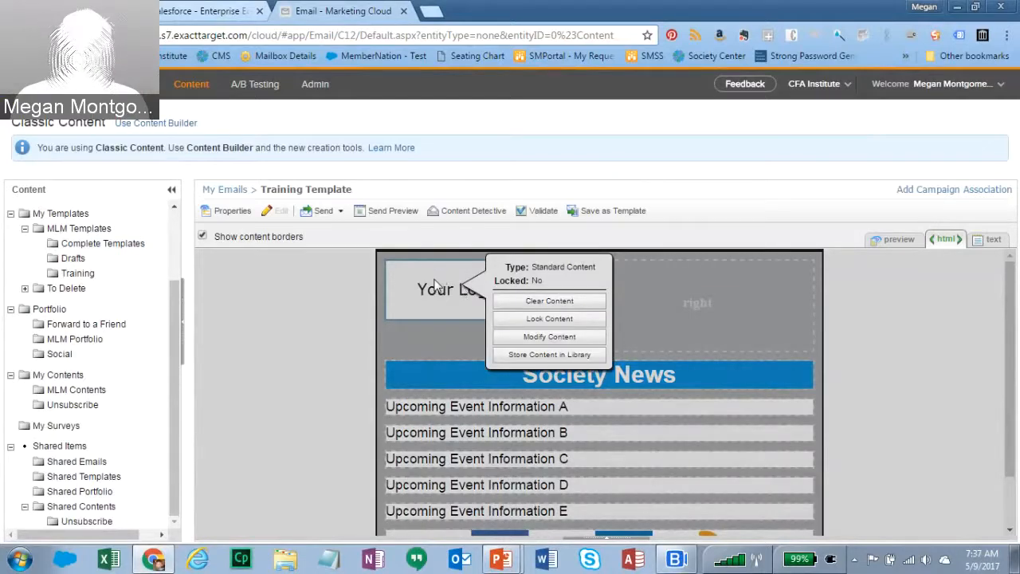
{"action": "left_click", "coordinate": [549, 337]}
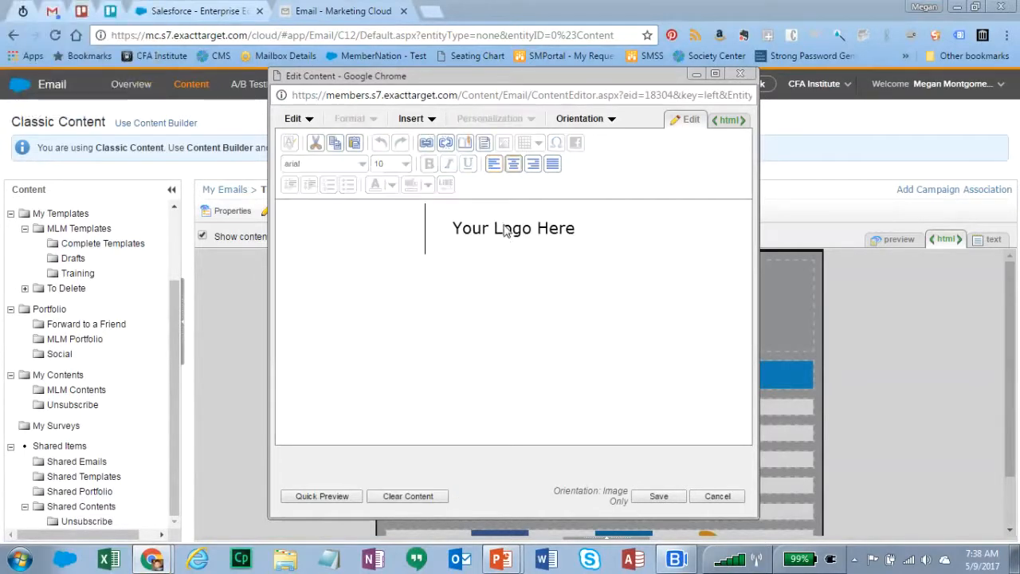
{"action": "left_click", "coordinate": [458, 215]}
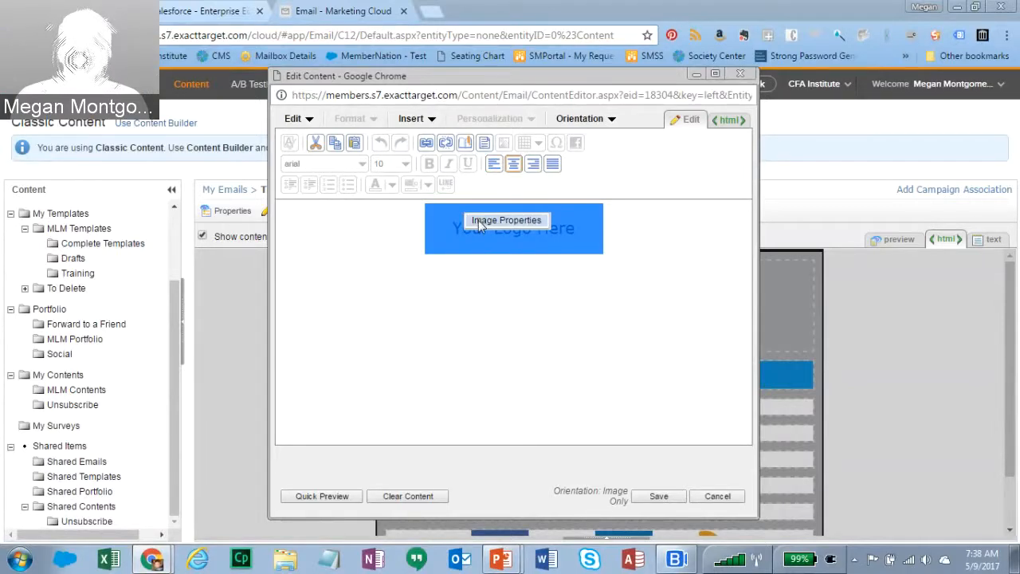
{"action": "left_click", "coordinate": [480, 225]}
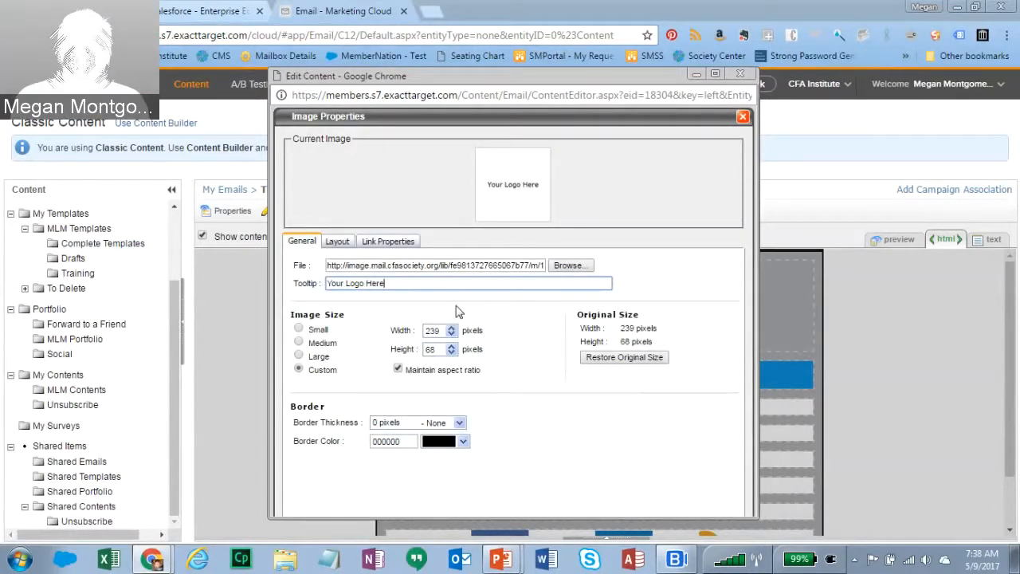
{"action": "left_click", "coordinate": [571, 265]}
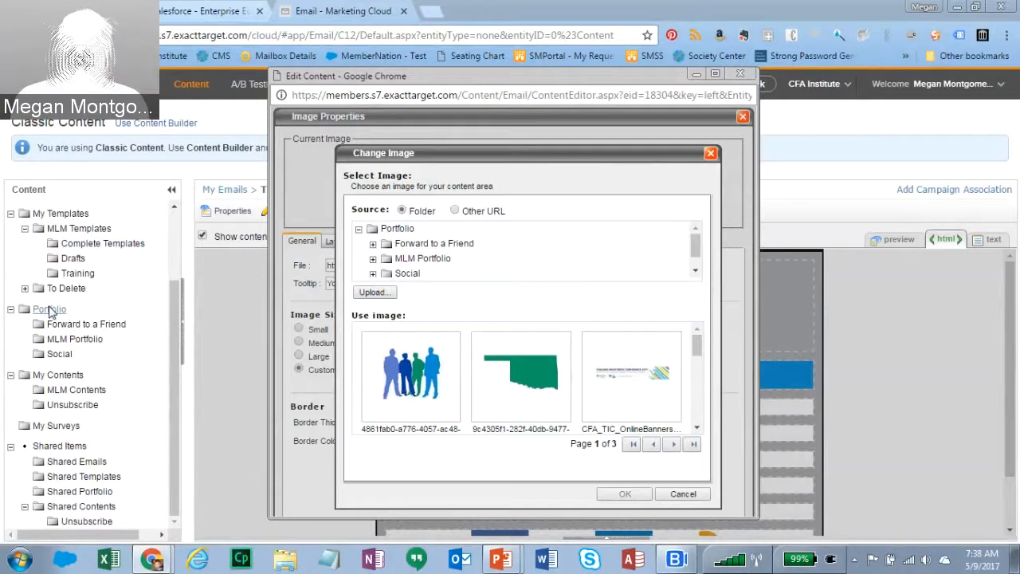
{"action": "left_click", "coordinate": [397, 230]}
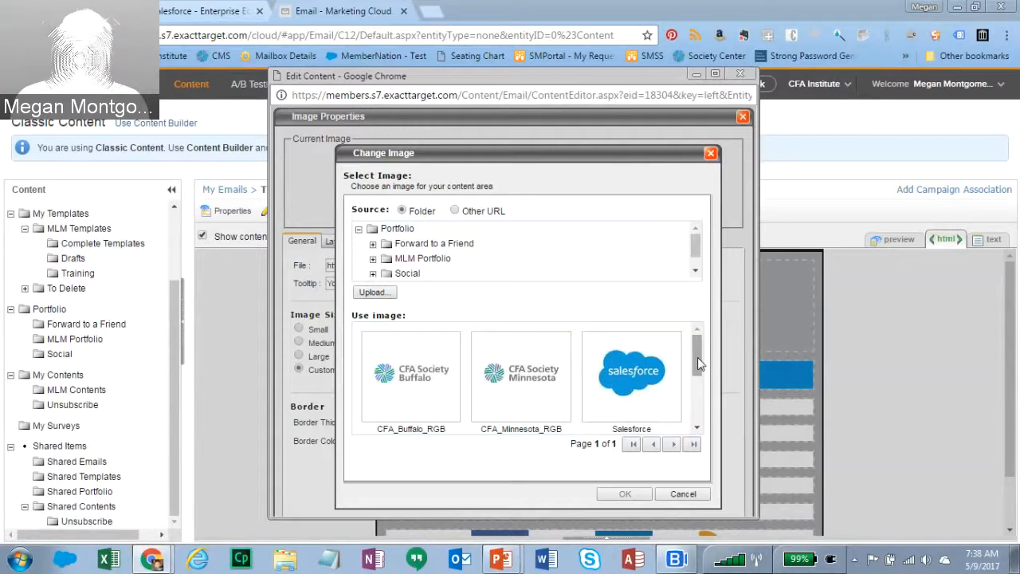
{"action": "left_click", "coordinate": [417, 381]}
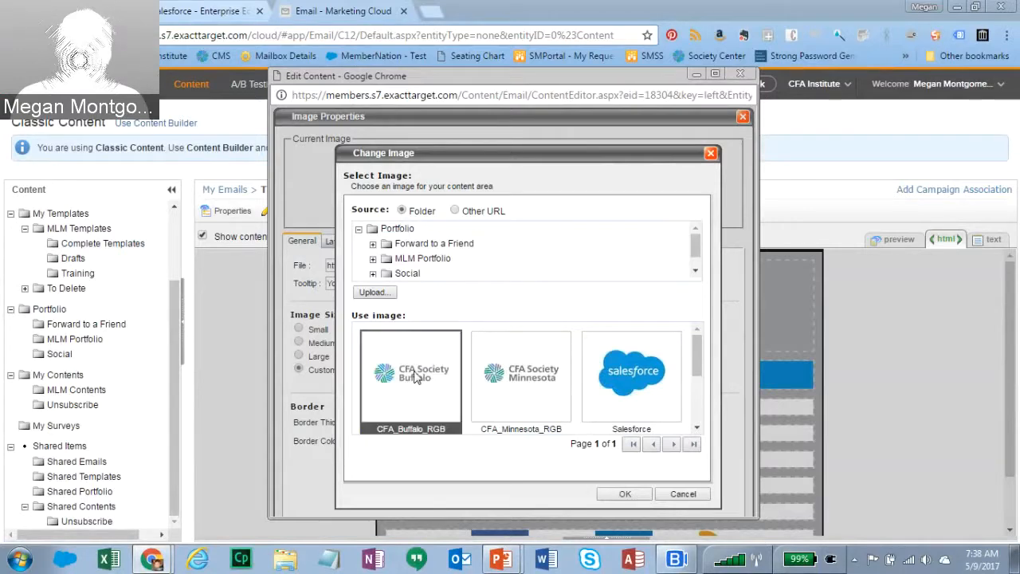
{"action": "left_click", "coordinate": [629, 493]}
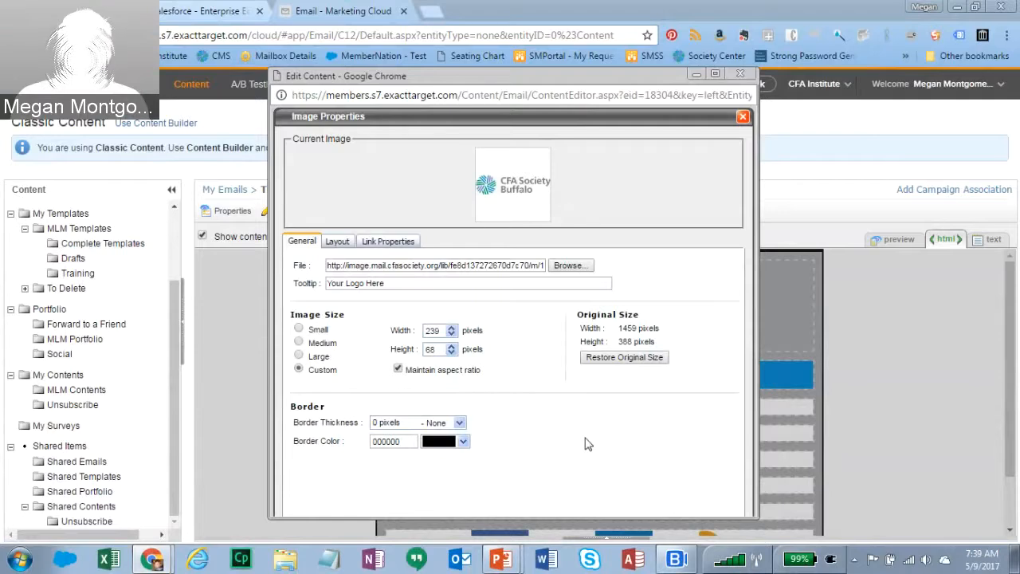
Check the new logo's layout and general image properties, apply them, and save the logo content area
{"action": "left_click", "coordinate": [335, 243]}
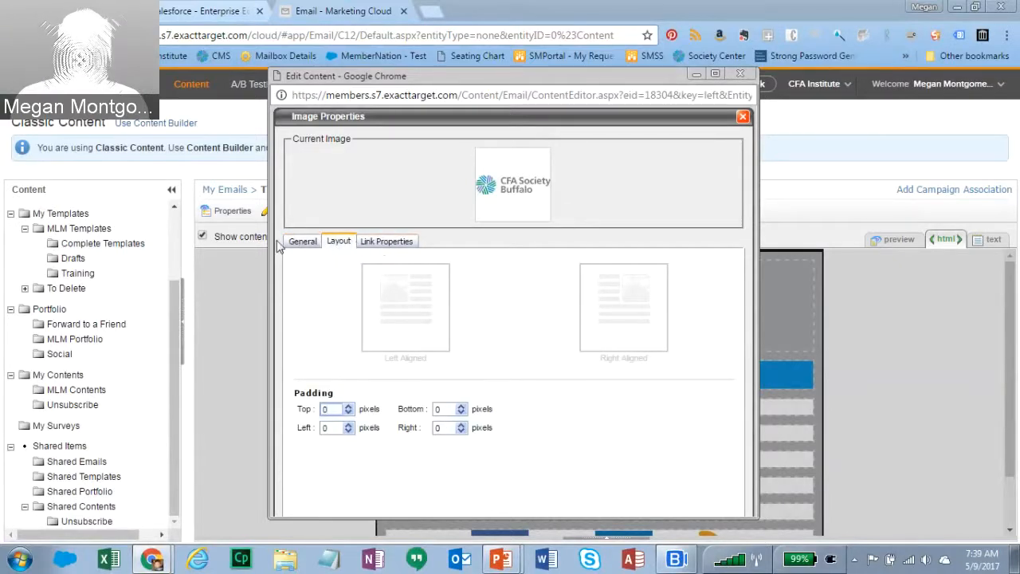
{"action": "left_click", "coordinate": [301, 242]}
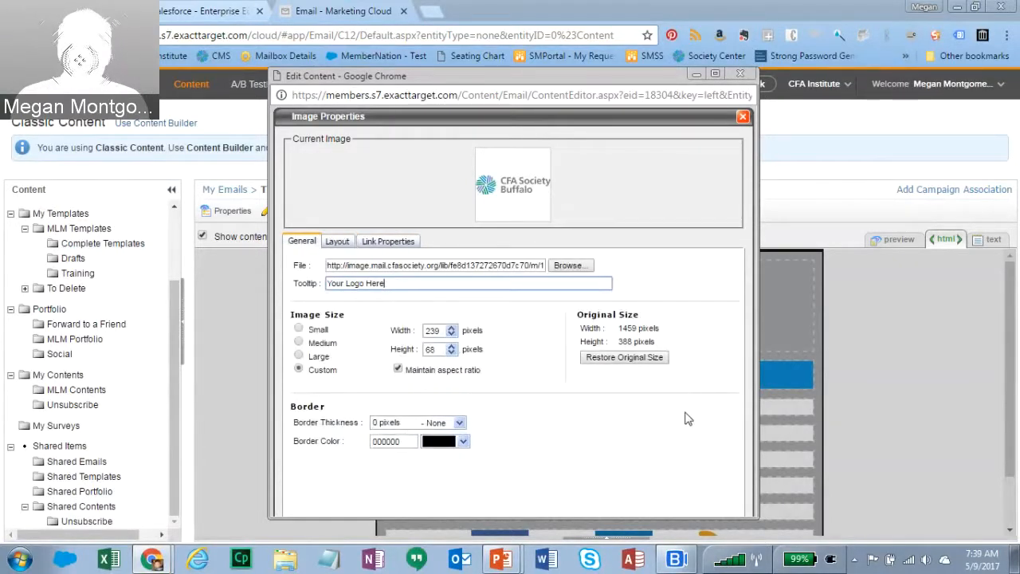
{"action": "key", "text": "Tab"}
{"action": "key", "text": "Tab"}
{"action": "key", "text": "Tab"}
{"action": "key", "text": "Tab"}
{"action": "key", "text": "Tab"}
{"action": "key", "text": "Tab"}
{"action": "key", "text": "Tab"}
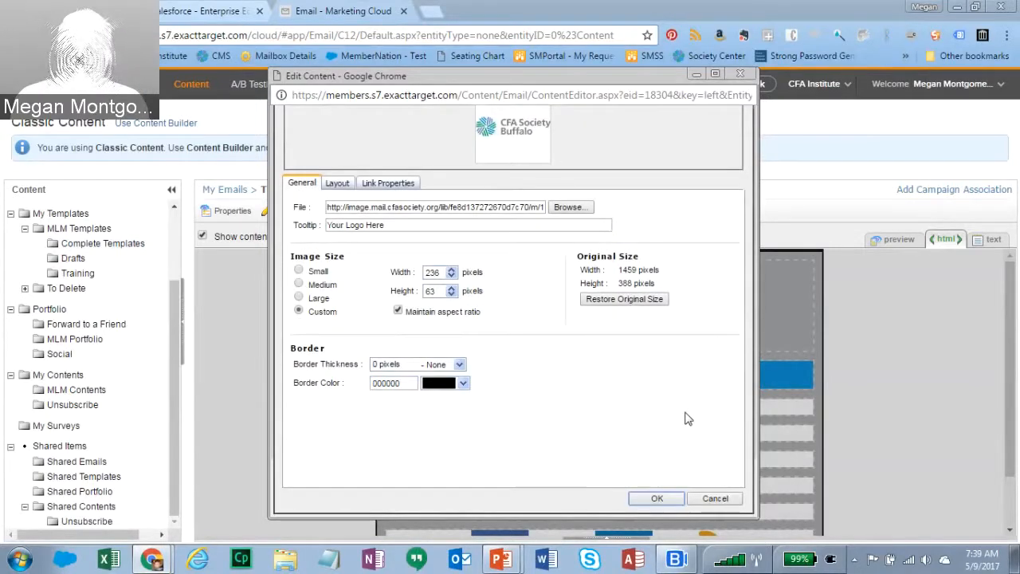
{"action": "left_click", "coordinate": [652, 497]}
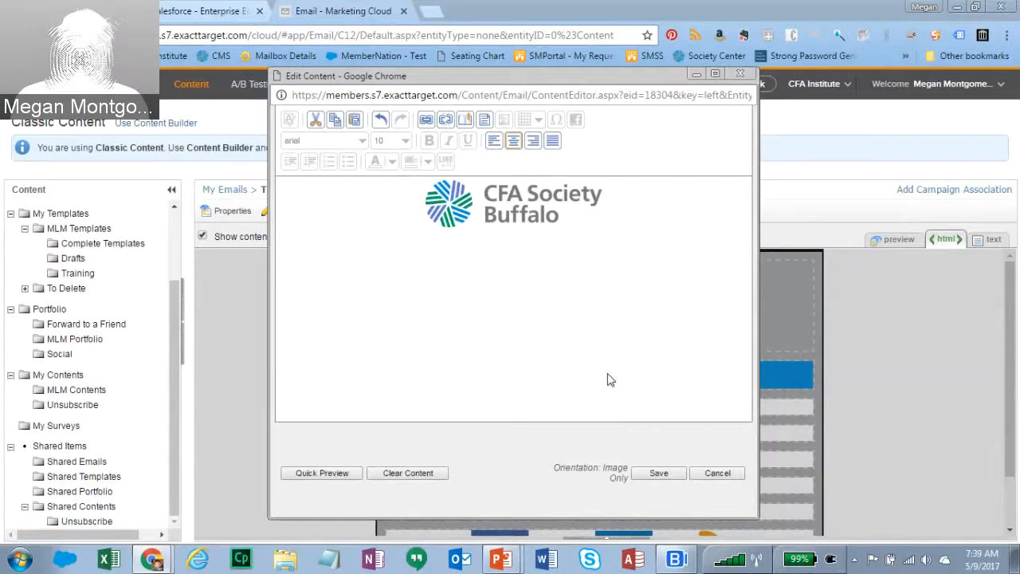
{"action": "left_click", "coordinate": [652, 472]}
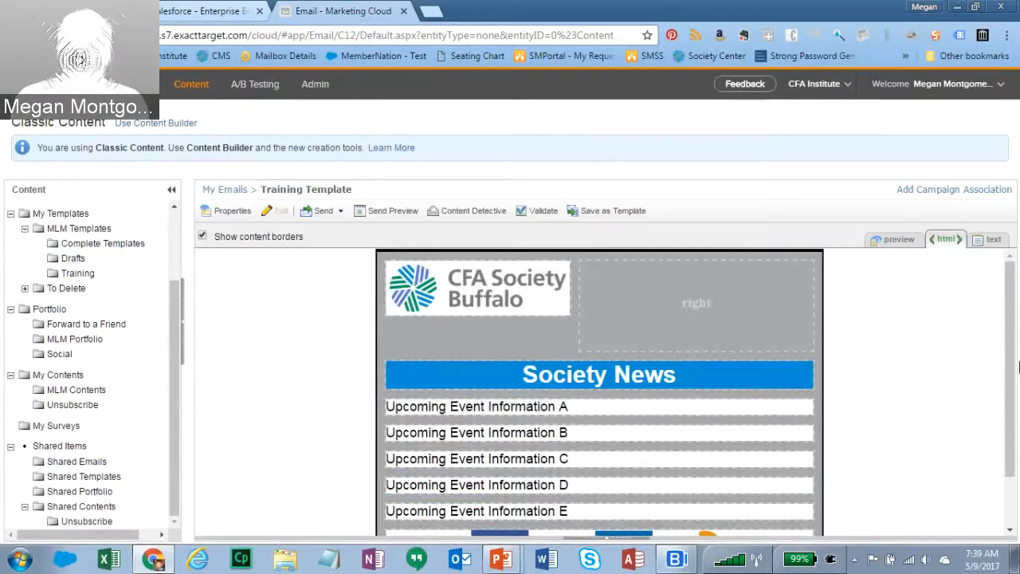
Replace the Upcoming Event Information A text with four lines: June Luncheon, 16 June, Van Hall and Register now
{"action": "scroll", "coordinate": [1012, 365], "scroll_direction": "down", "scroll_amount": 2}
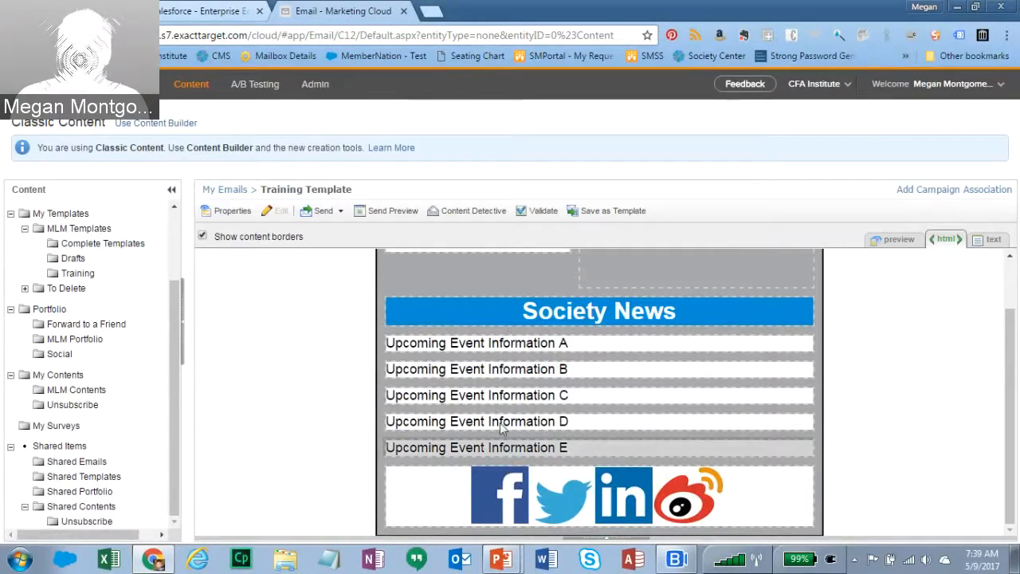
{"action": "left_click", "coordinate": [488, 342]}
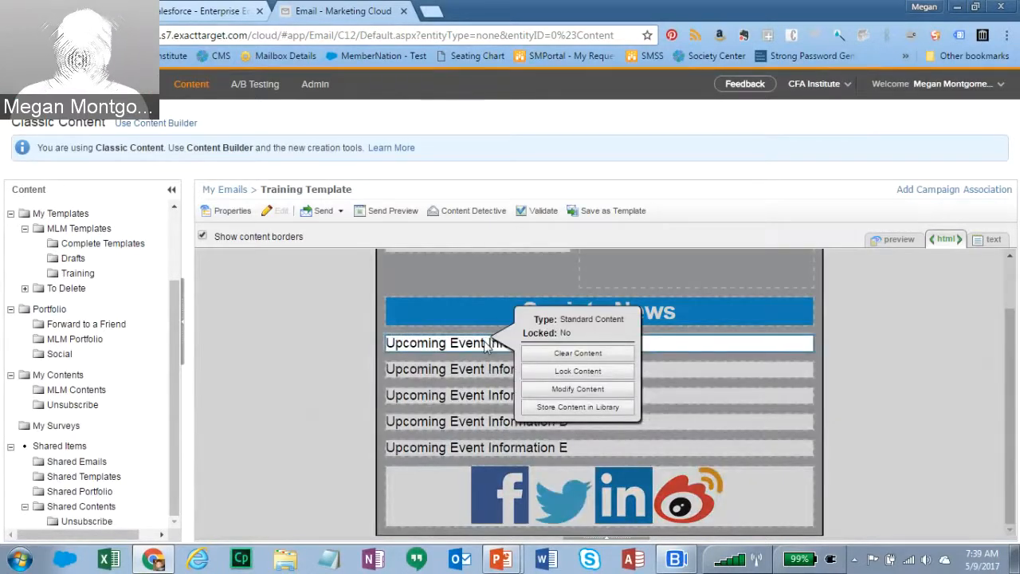
{"action": "left_click", "coordinate": [577, 388]}
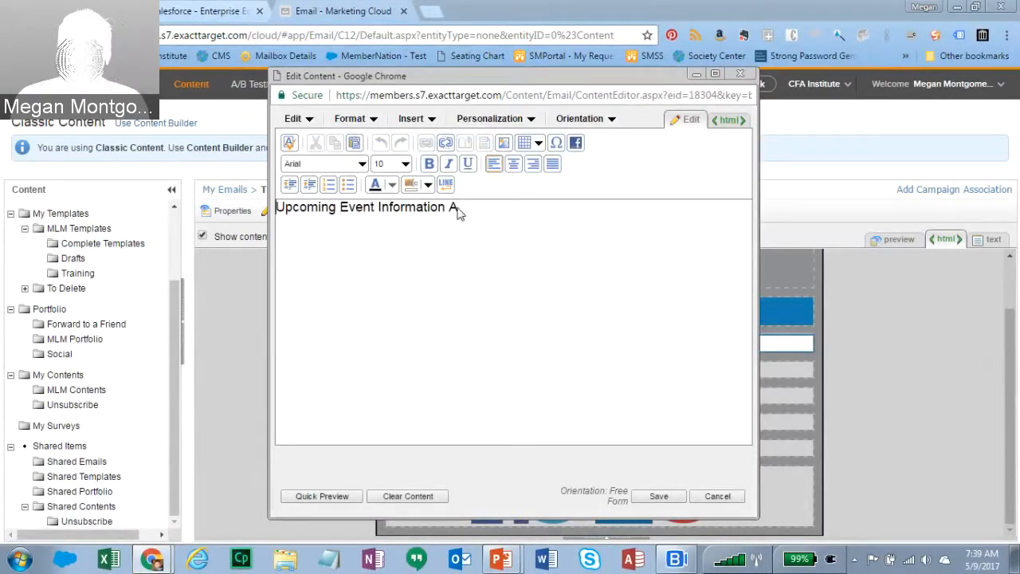
{"action": "left_click_drag", "start_coordinate": [457, 209], "coordinate": [271, 196]}
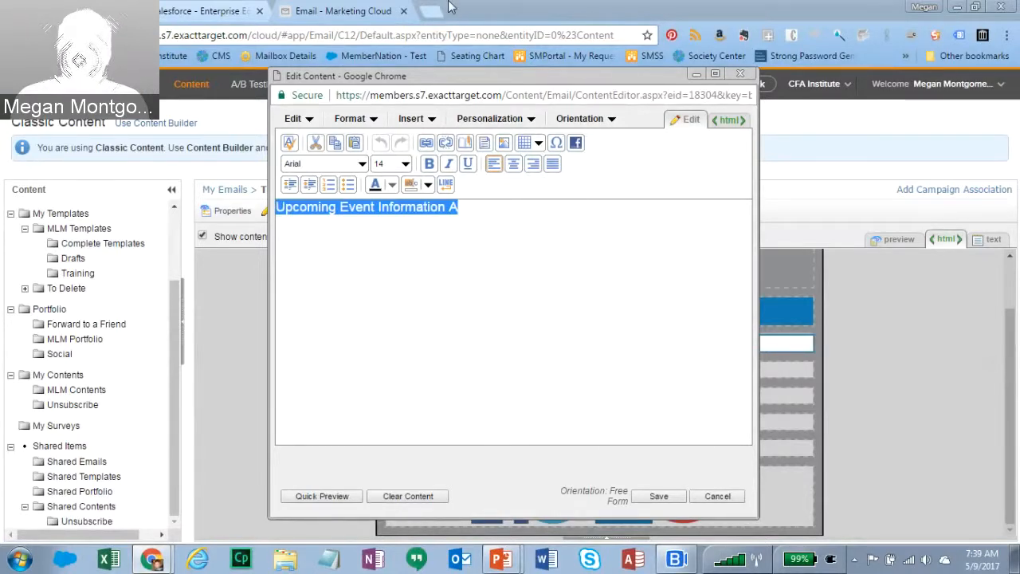
{"action": "key", "text": "BackSpace"}
{"action": "type", "text": "June Luncheon"}
{"action": "key", "text": "Return"}
{"action": "type", "text": "16 June"}
{"action": "key", "text": "Return"}
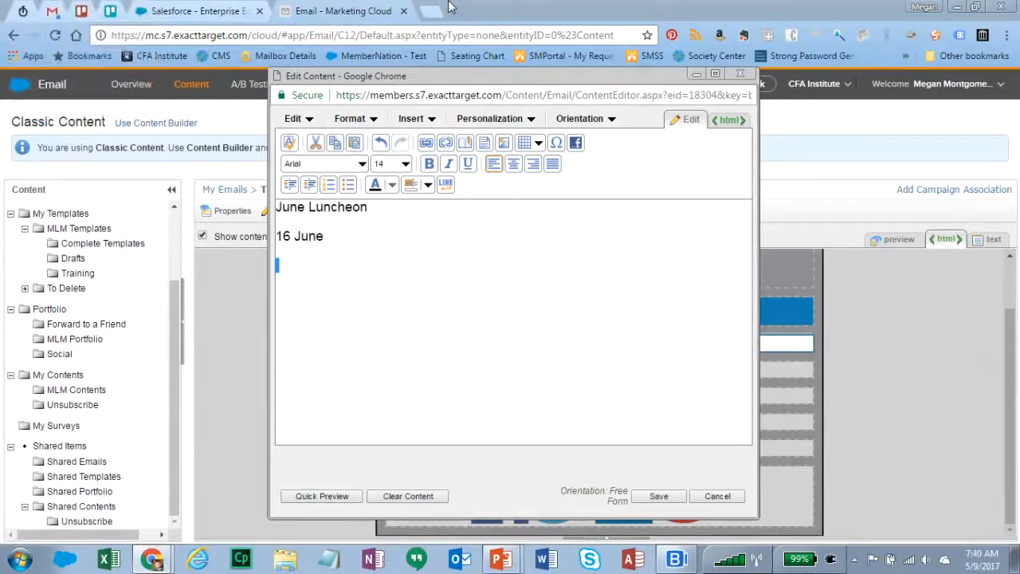
{"action": "type", "text": "Van Hall"}
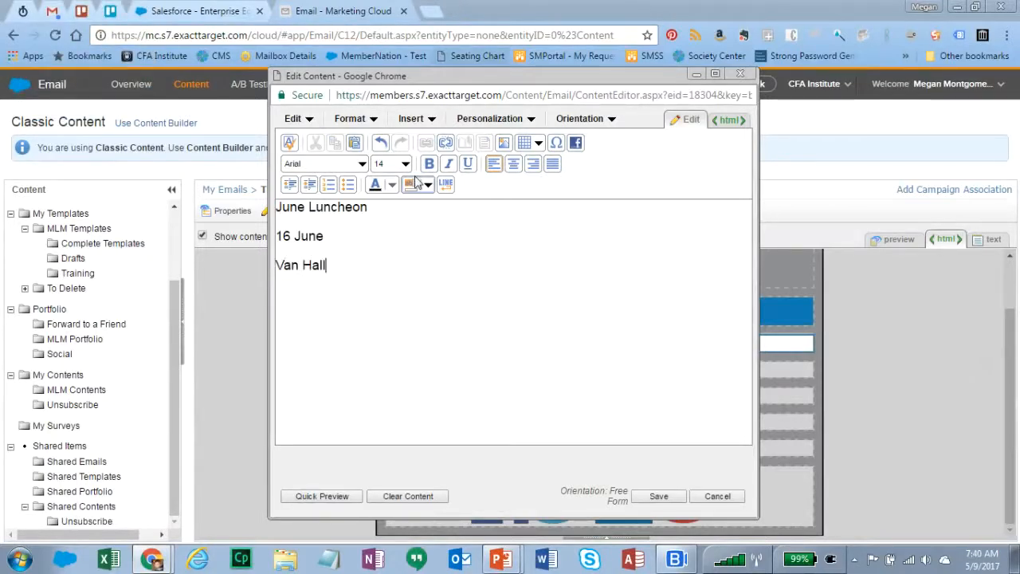
{"action": "key", "text": "Return"}
{"action": "type", "text": "Register now"}
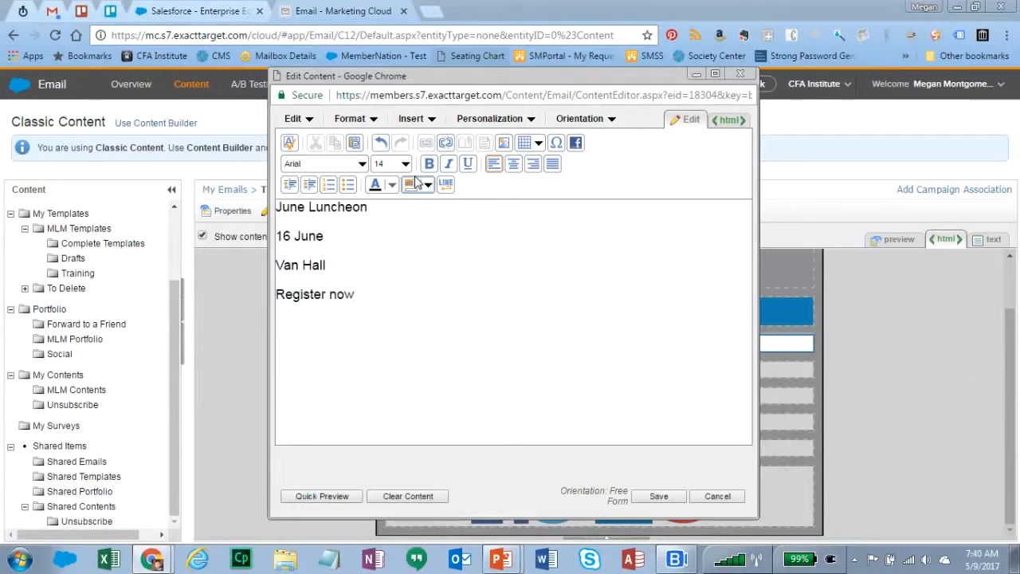
{"action": "left_click_drag", "start_coordinate": [354, 299], "coordinate": [278, 304]}
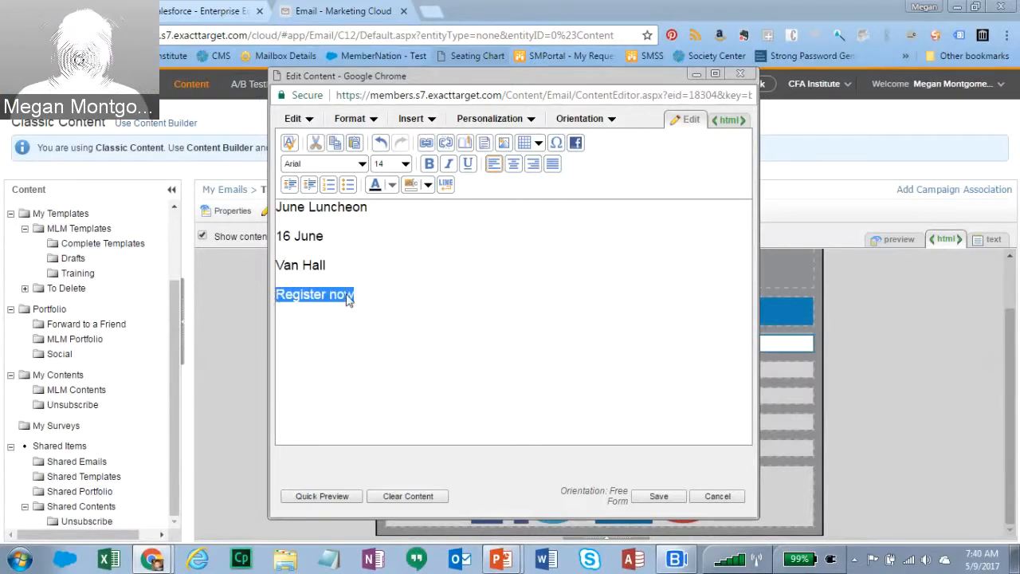
{"action": "left_click", "coordinate": [424, 124]}
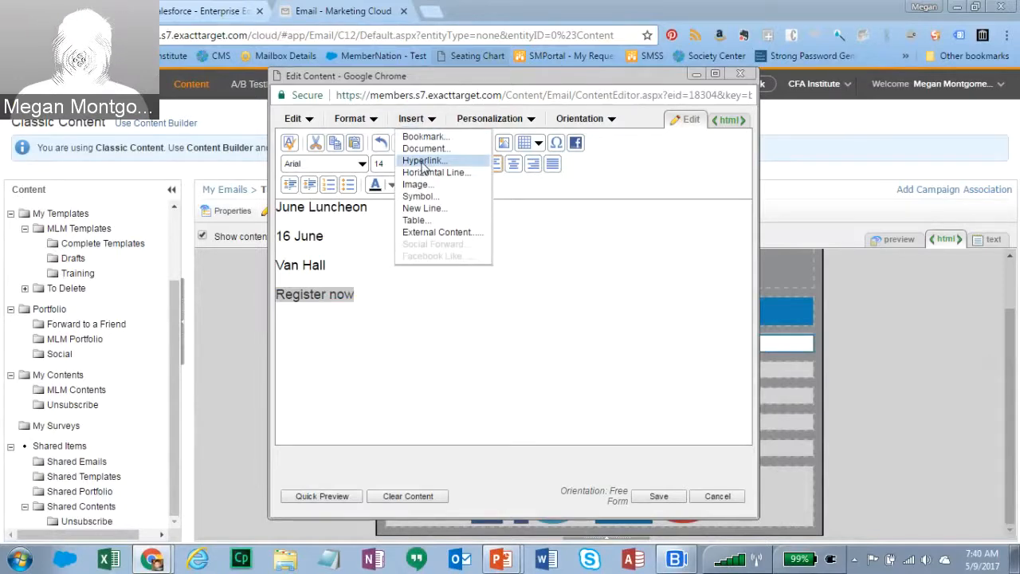
{"action": "left_click", "coordinate": [422, 162]}
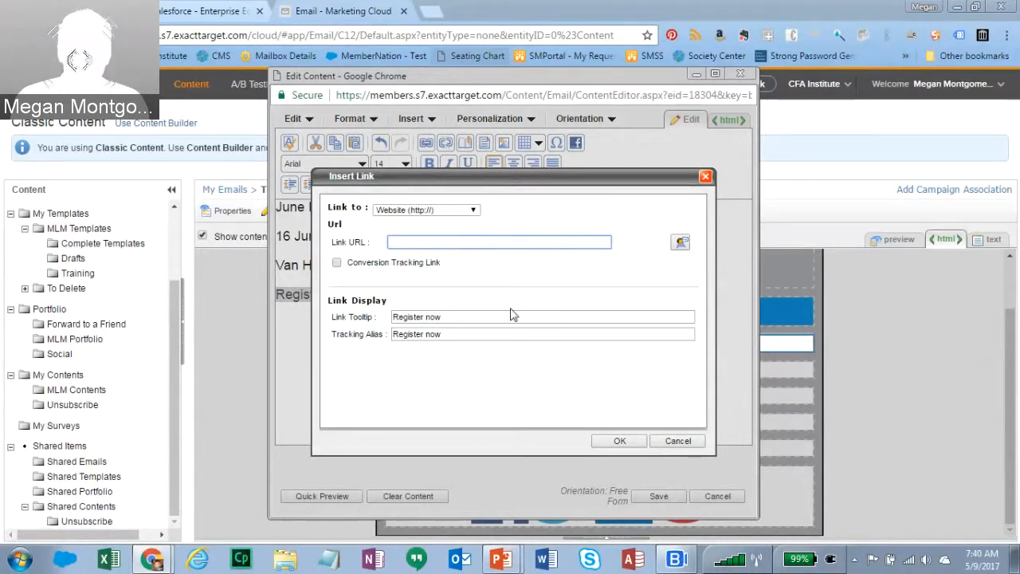
{"action": "type", "text": "http:"}
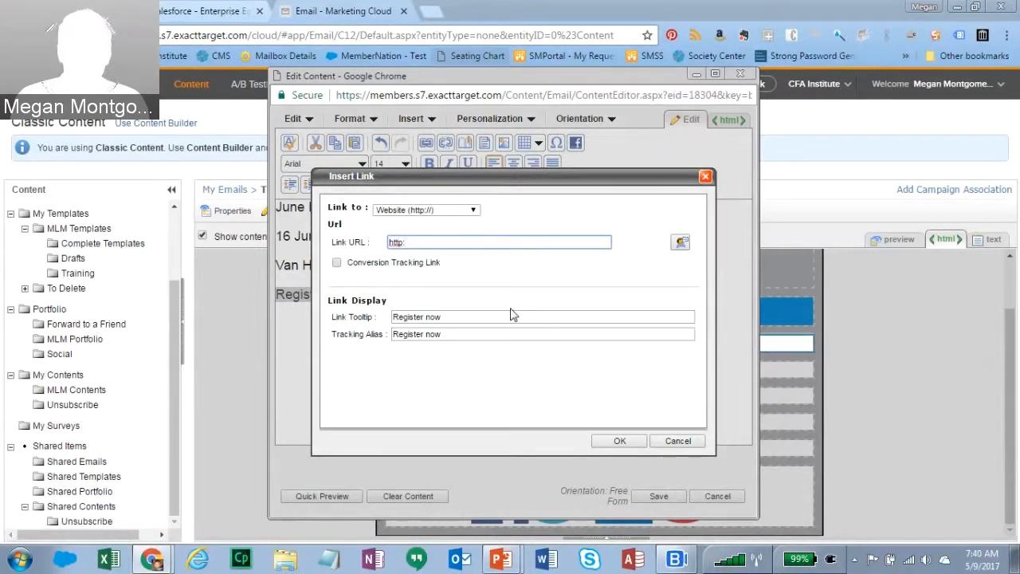
{"action": "type", "text": "//www.cfainstitute.org"}
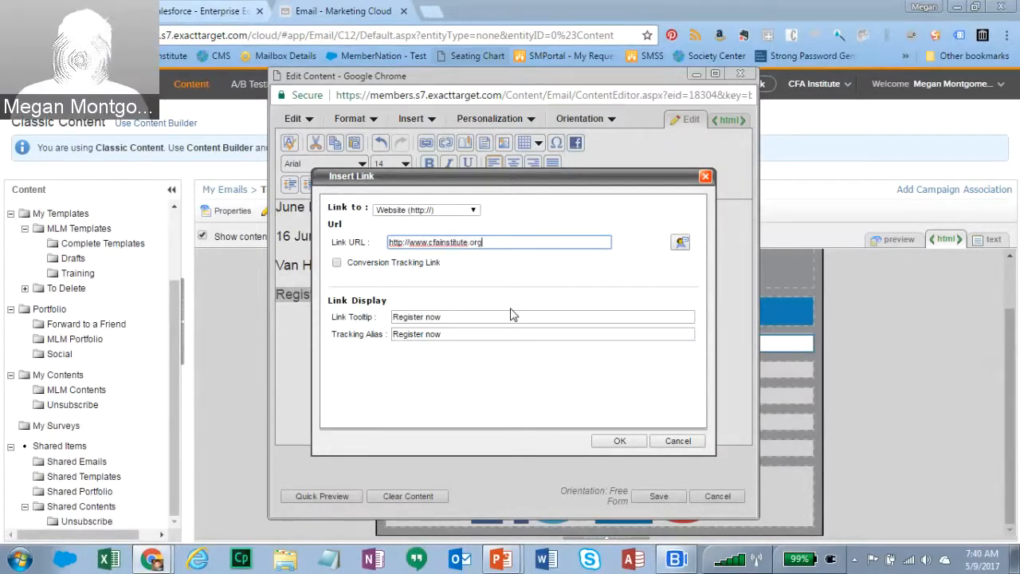
{"action": "left_click", "coordinate": [619, 440]}
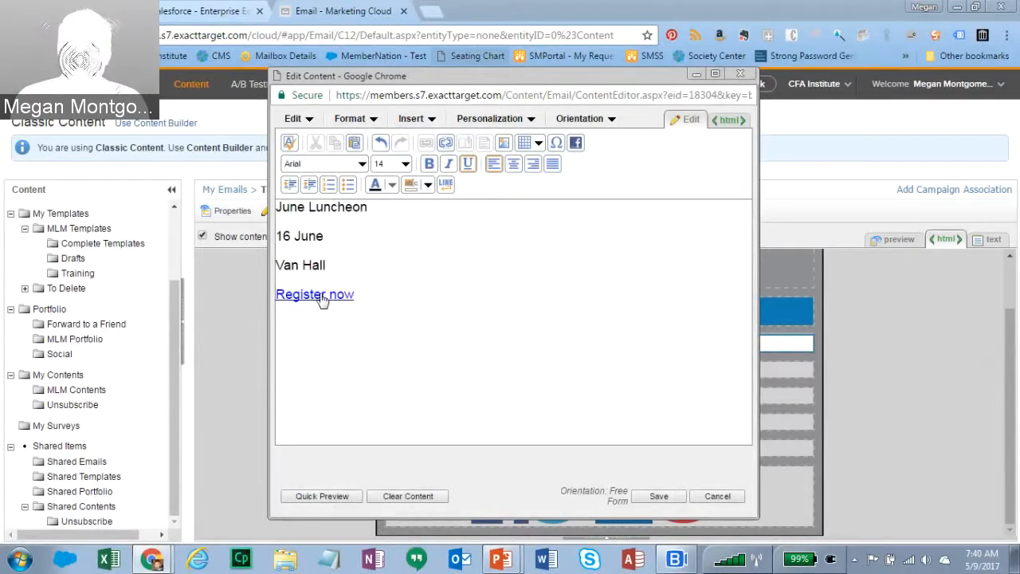
Upload czech_republic_600x225 from Training Images, replacing the library file of the same name, and insert it on a new line below the Register now link
{"action": "left_click", "coordinate": [358, 295]}
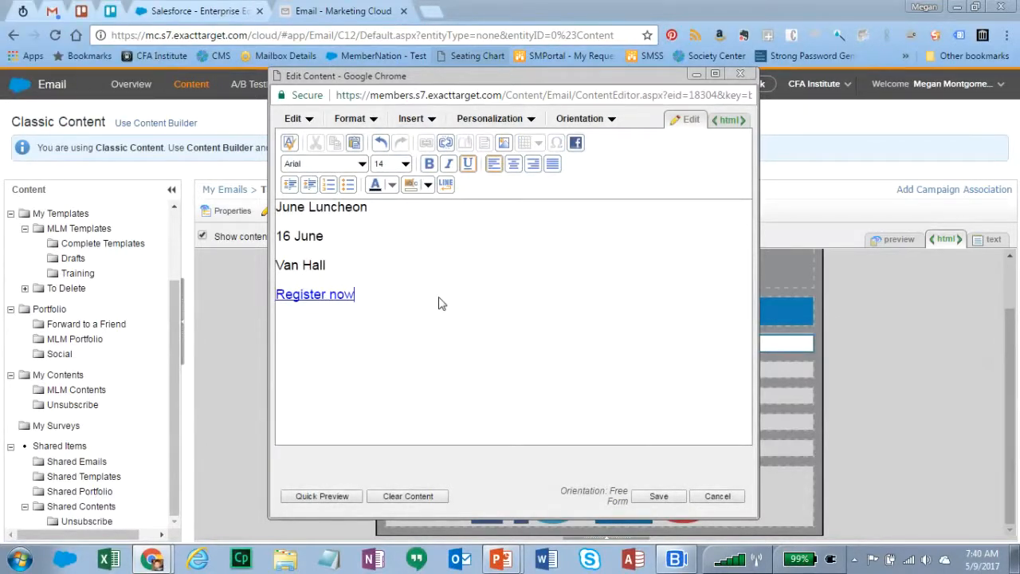
{"action": "key", "text": "Return"}
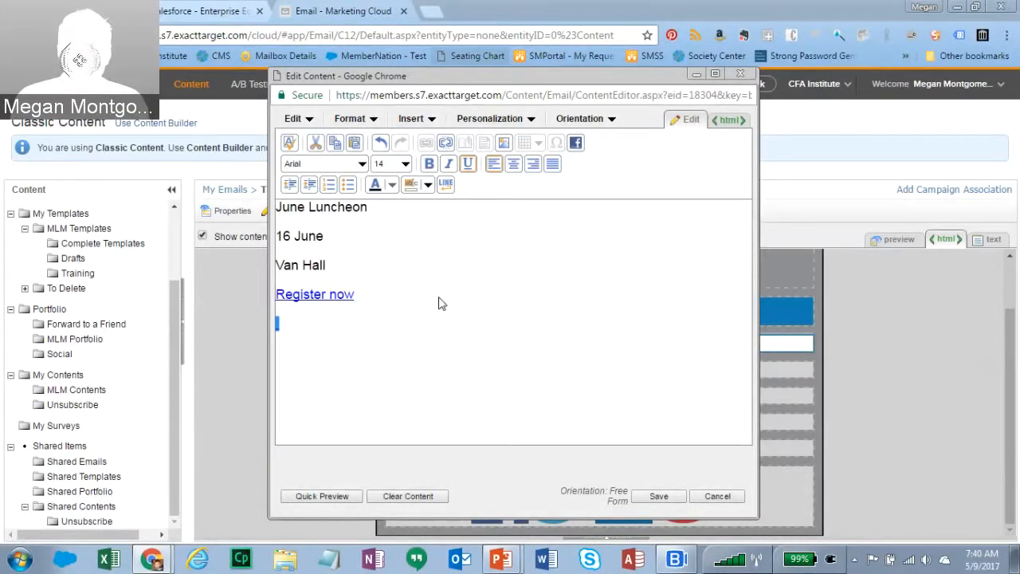
{"action": "left_click", "coordinate": [414, 119]}
{"action": "left_click", "coordinate": [418, 185]}
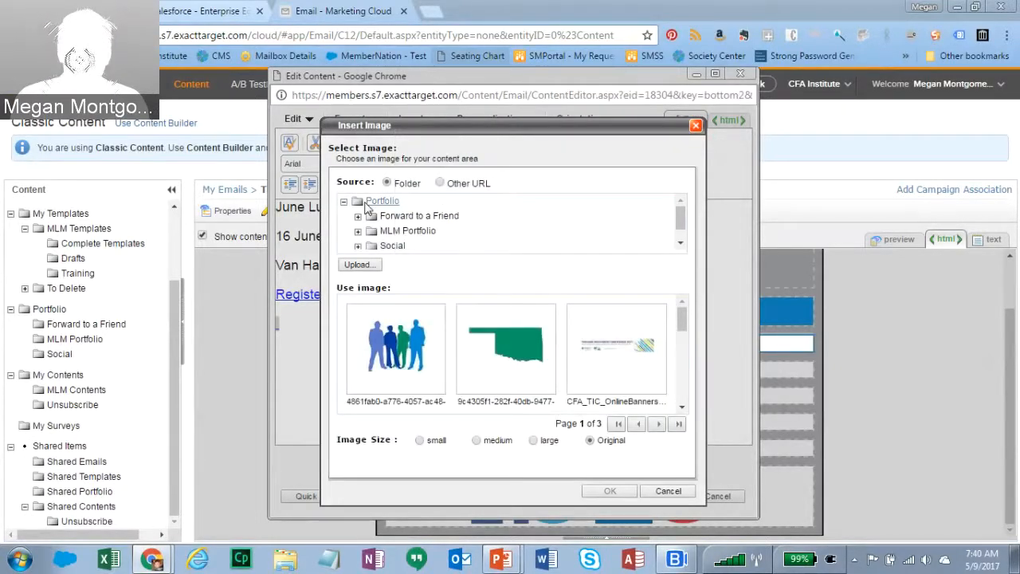
{"action": "left_click_drag", "start_coordinate": [682, 355], "coordinate": [692, 335]}
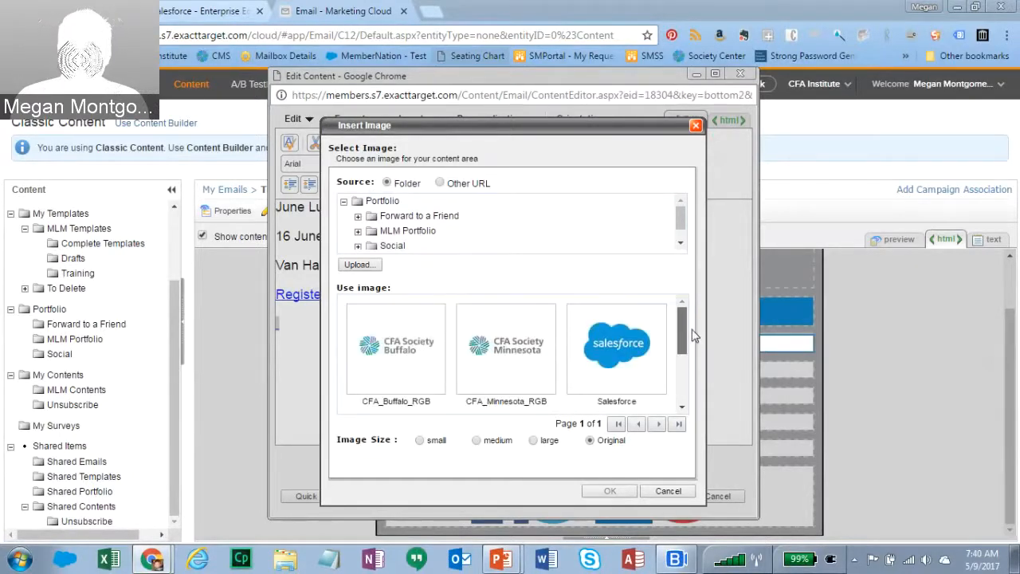
{"action": "left_click", "coordinate": [358, 267]}
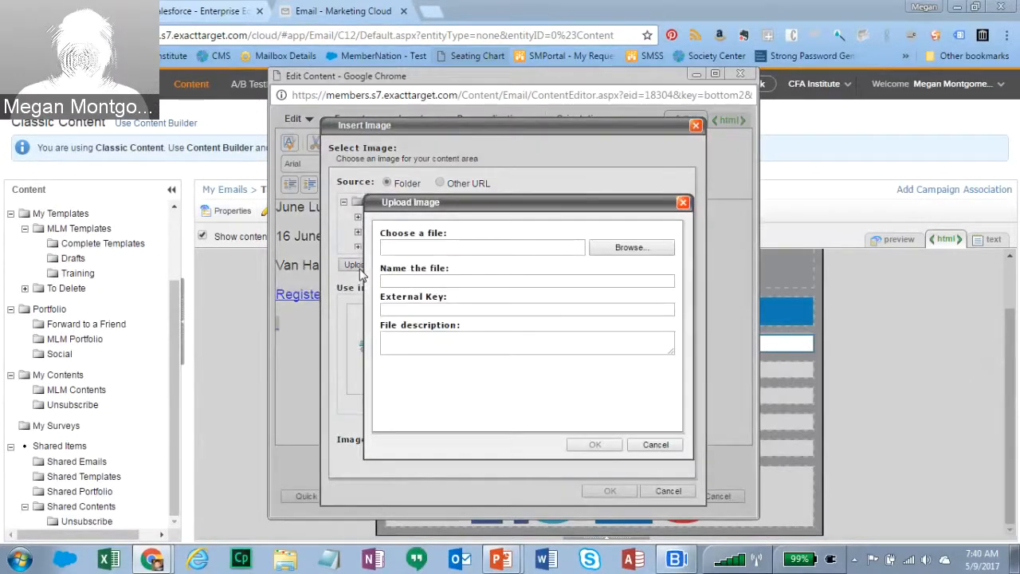
{"action": "left_click", "coordinate": [629, 248]}
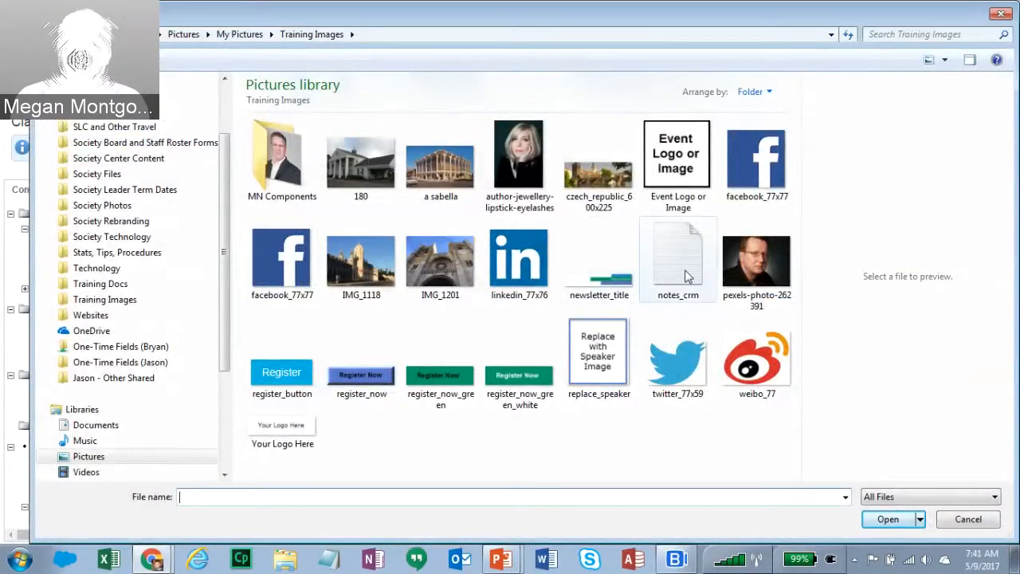
{"action": "left_click", "coordinate": [597, 182]}
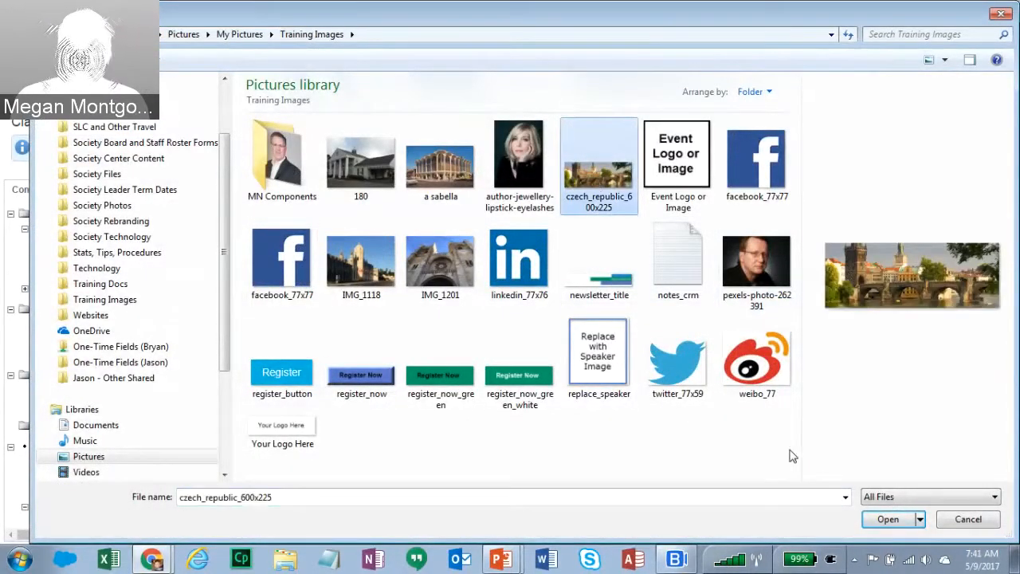
{"action": "left_click", "coordinate": [889, 518]}
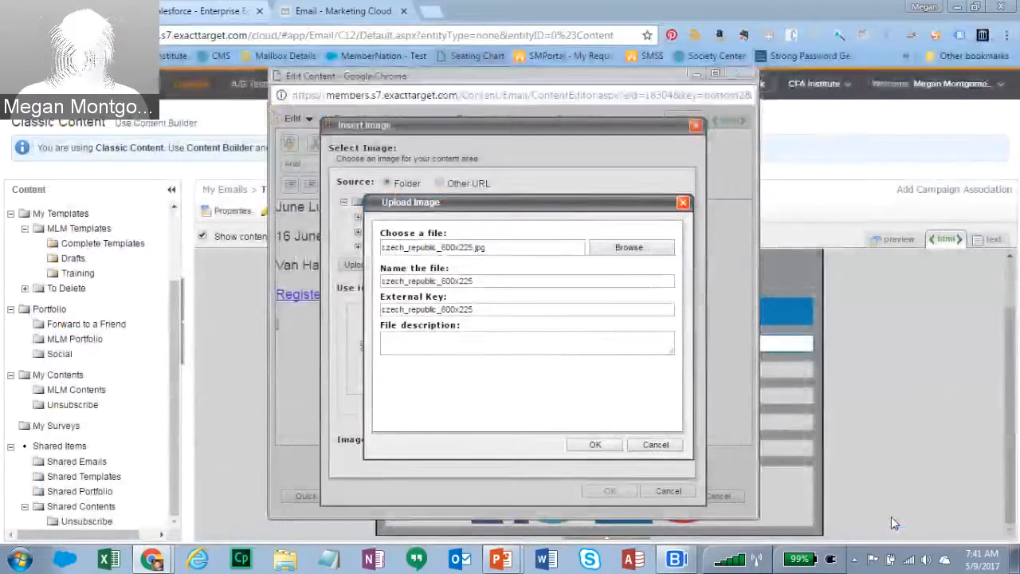
{"action": "left_click", "coordinate": [592, 445]}
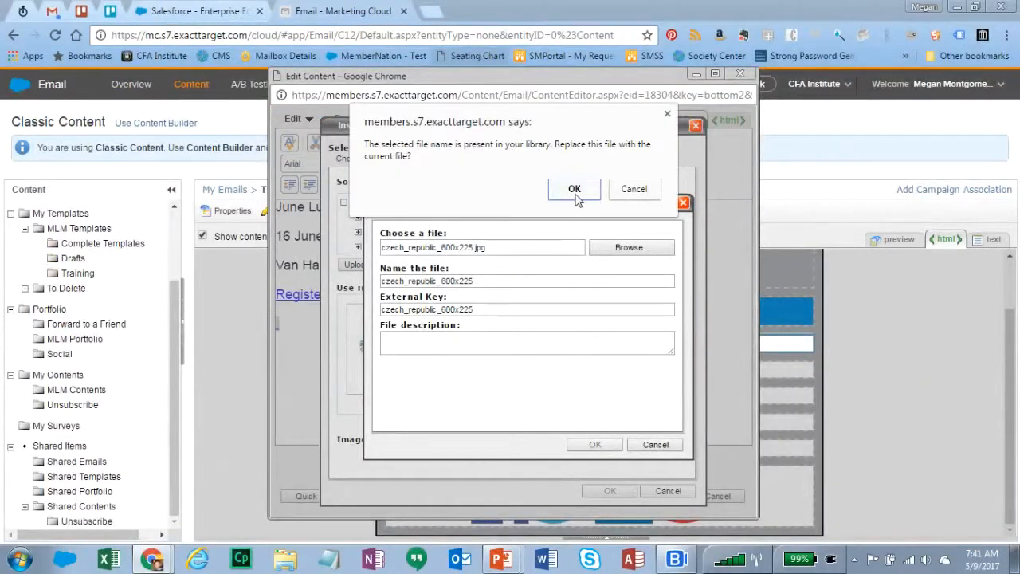
{"action": "left_click", "coordinate": [574, 191]}
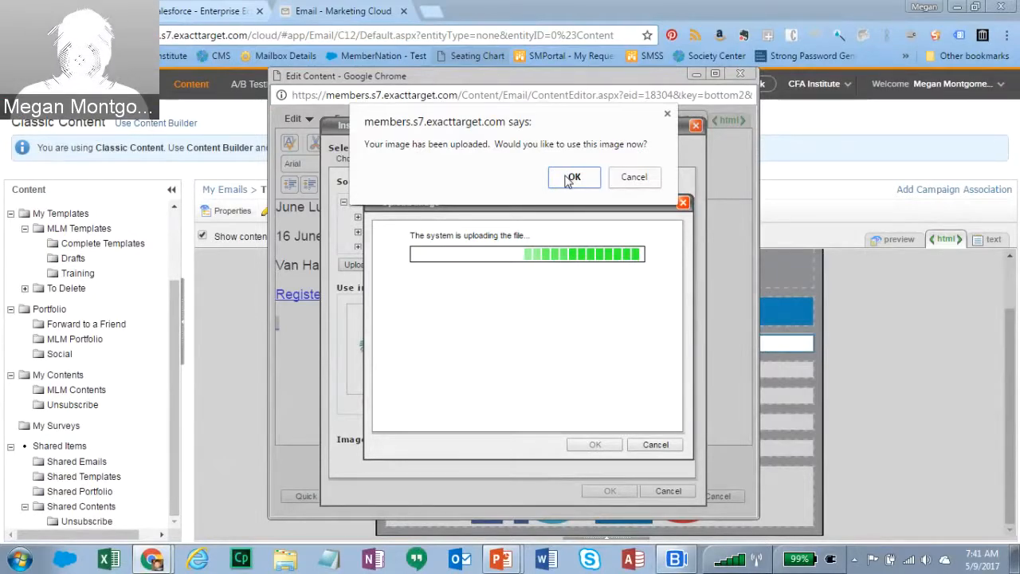
{"action": "left_click", "coordinate": [570, 178]}
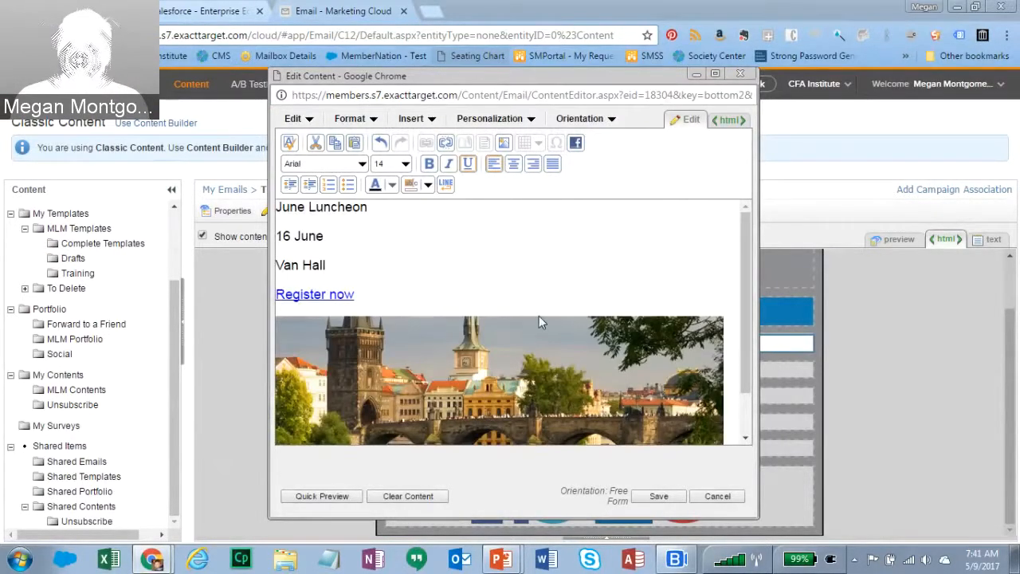
Check the inserted image's general and link properties without changing them, and save the June Luncheon content area
{"action": "left_click", "coordinate": [503, 347]}
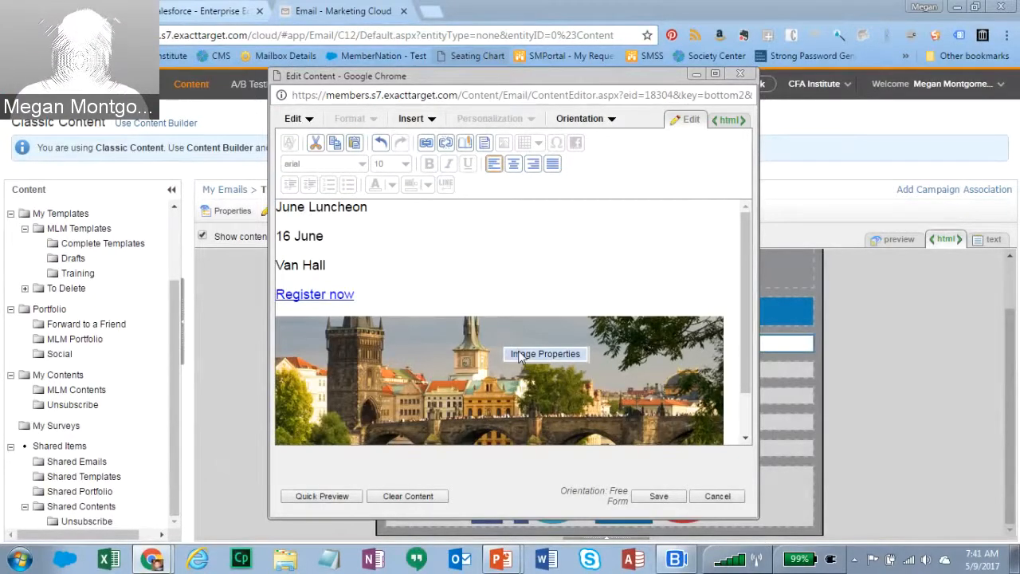
{"action": "left_click", "coordinate": [520, 356]}
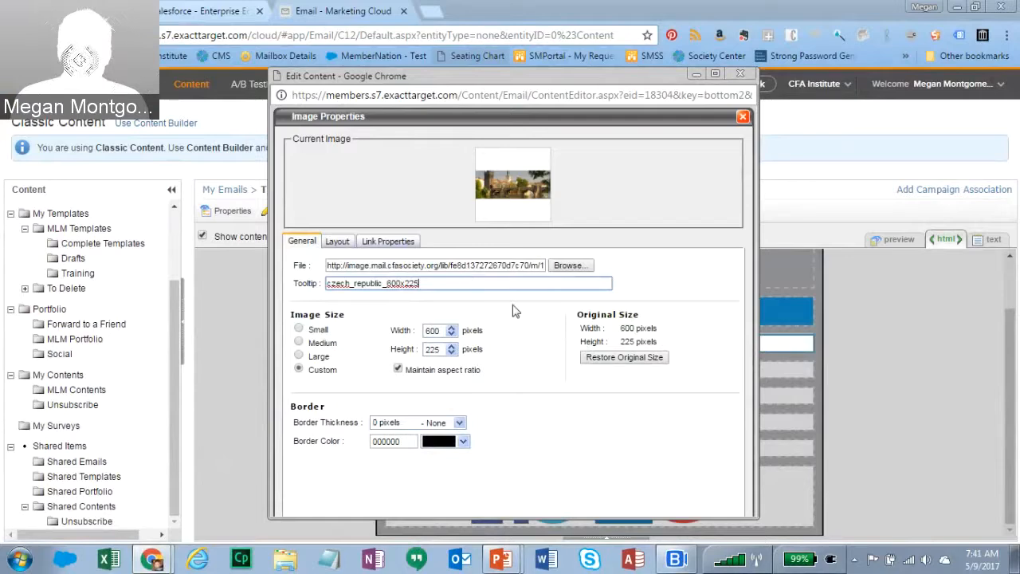
{"action": "left_click", "coordinate": [742, 116]}
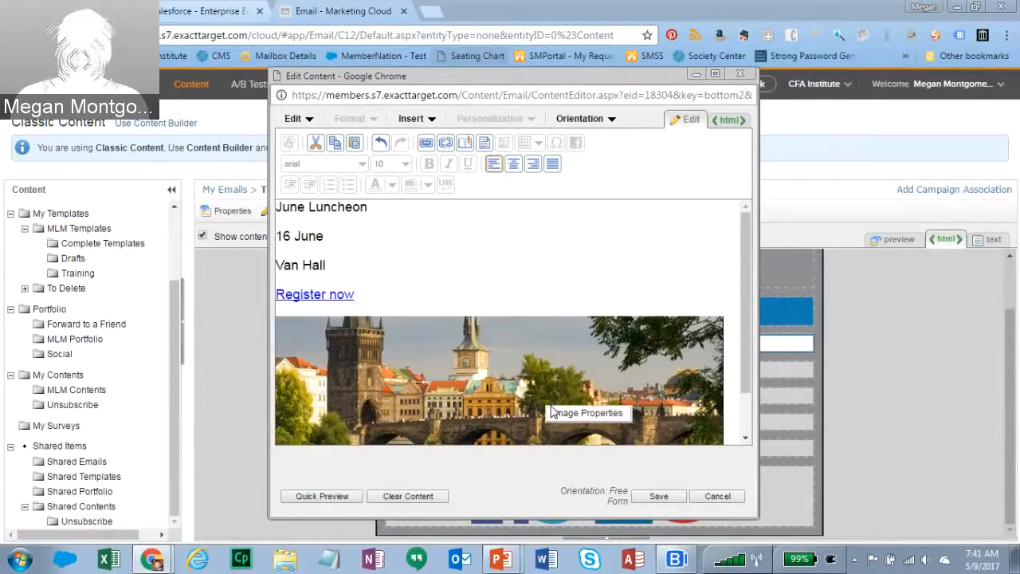
{"action": "left_click", "coordinate": [561, 418]}
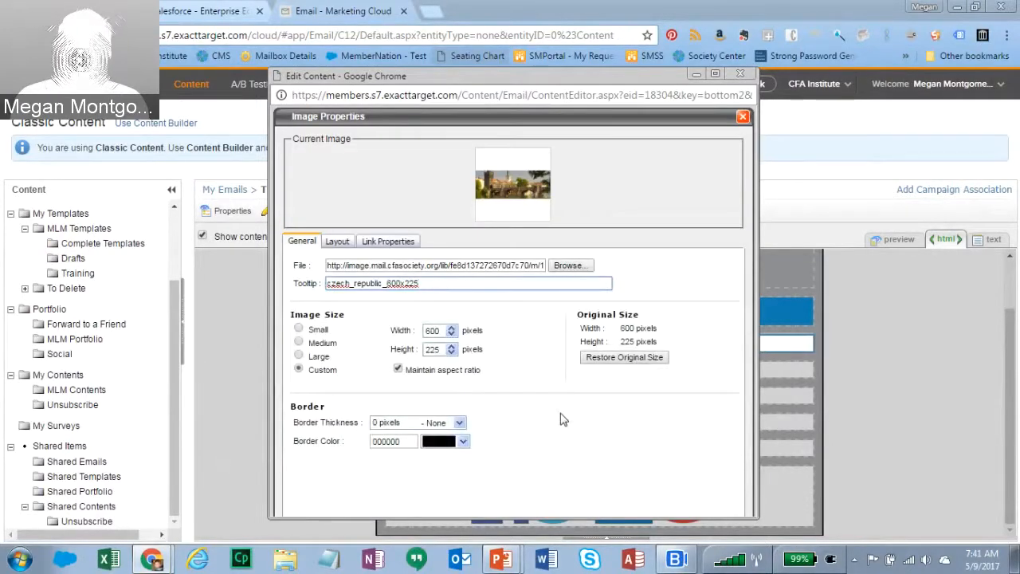
{"action": "left_click", "coordinate": [386, 243]}
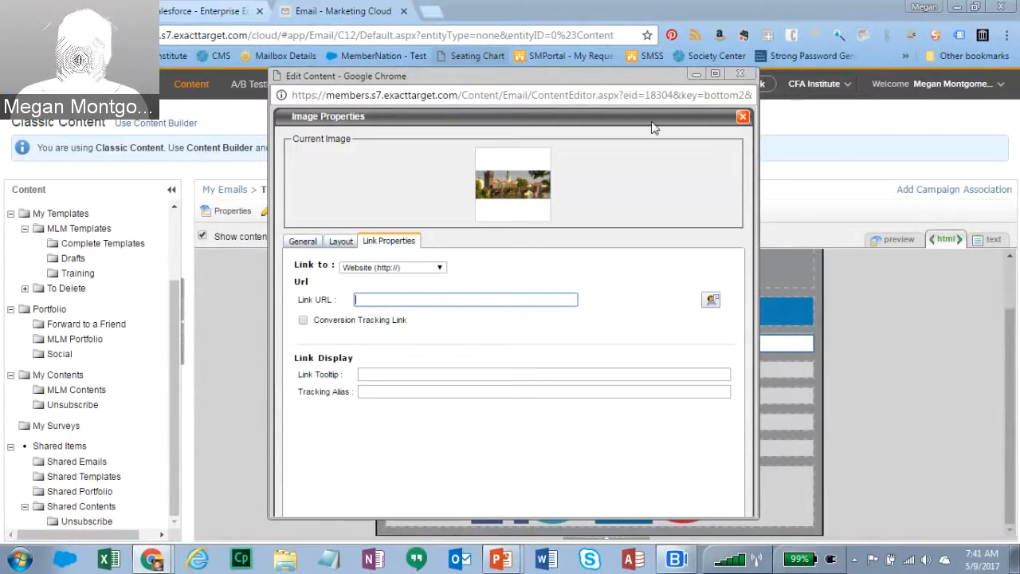
{"action": "left_click", "coordinate": [742, 118]}
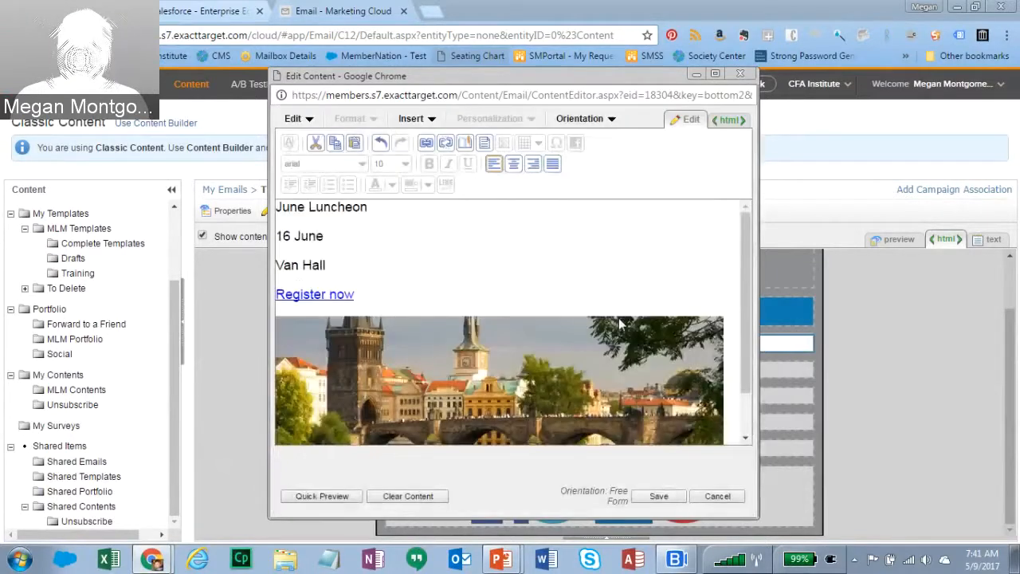
{"action": "left_click", "coordinate": [661, 496]}
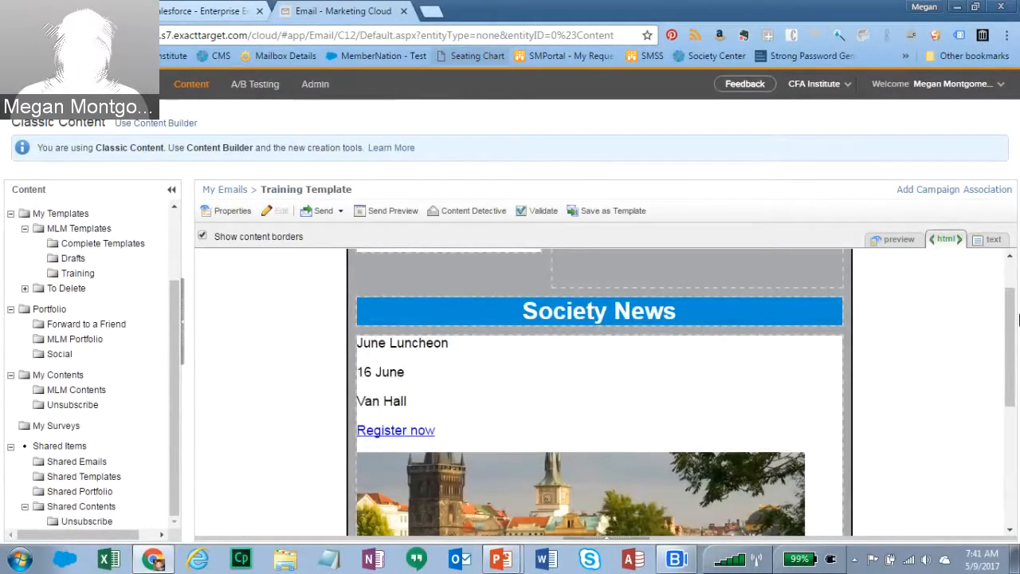
Replace the Upcoming Event Information B text with the greeting "Dear" followed by the First Name personalization field and a comma
{"action": "left_click_drag", "start_coordinate": [1017, 319], "coordinate": [1002, 408]}
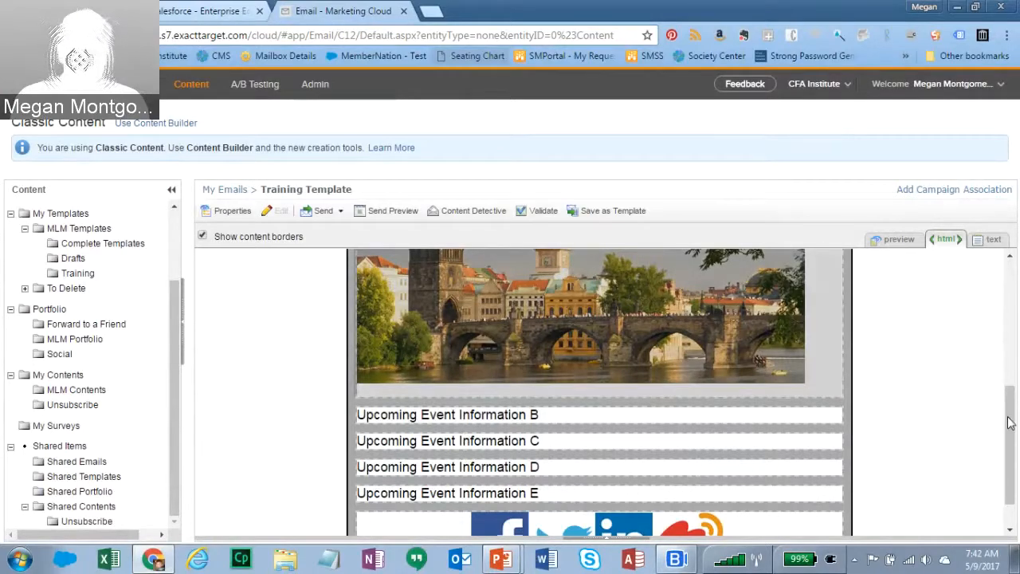
{"action": "left_click_drag", "start_coordinate": [1013, 431], "coordinate": [1013, 407]}
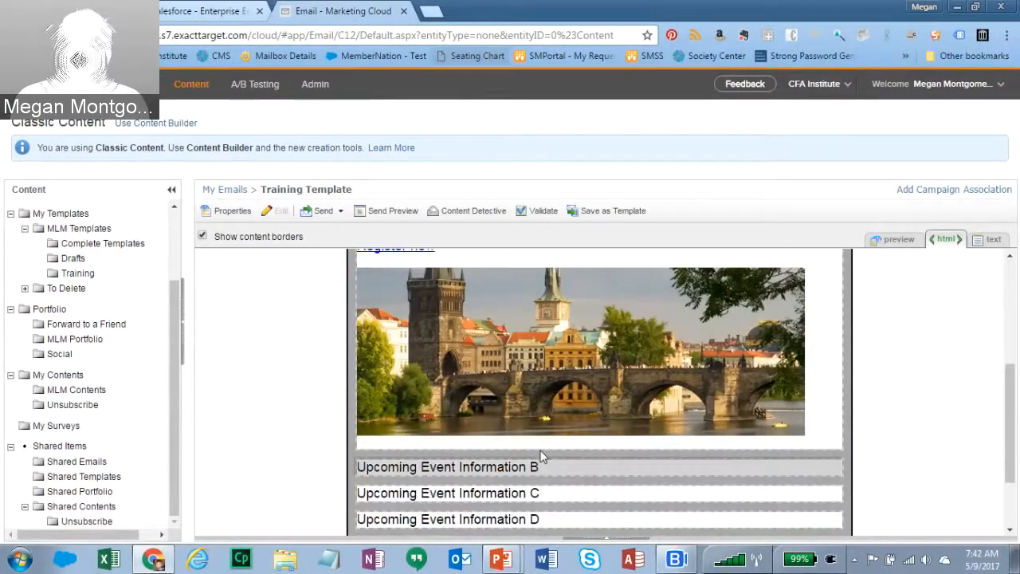
{"action": "left_click", "coordinate": [509, 468]}
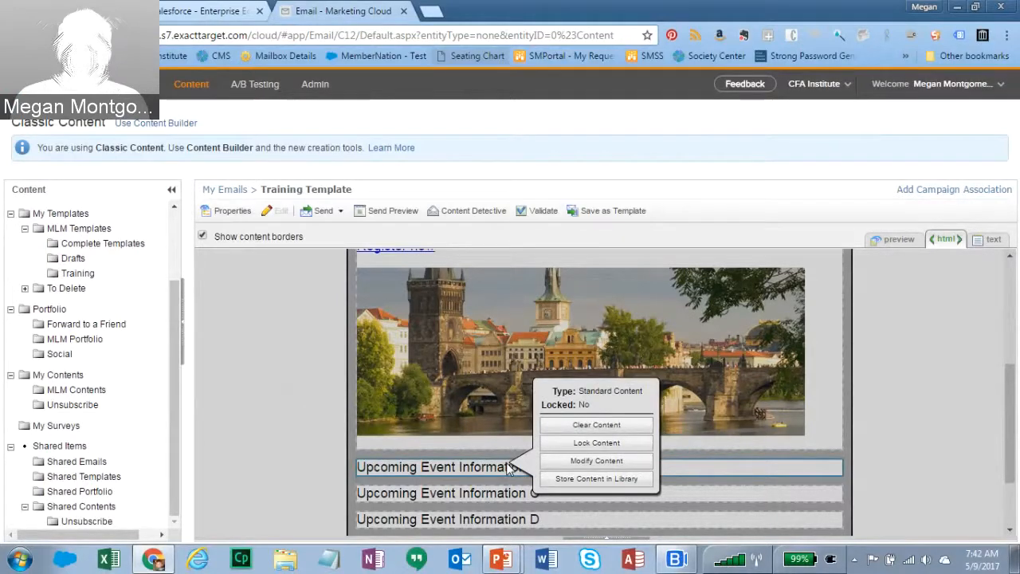
{"action": "left_click", "coordinate": [568, 462]}
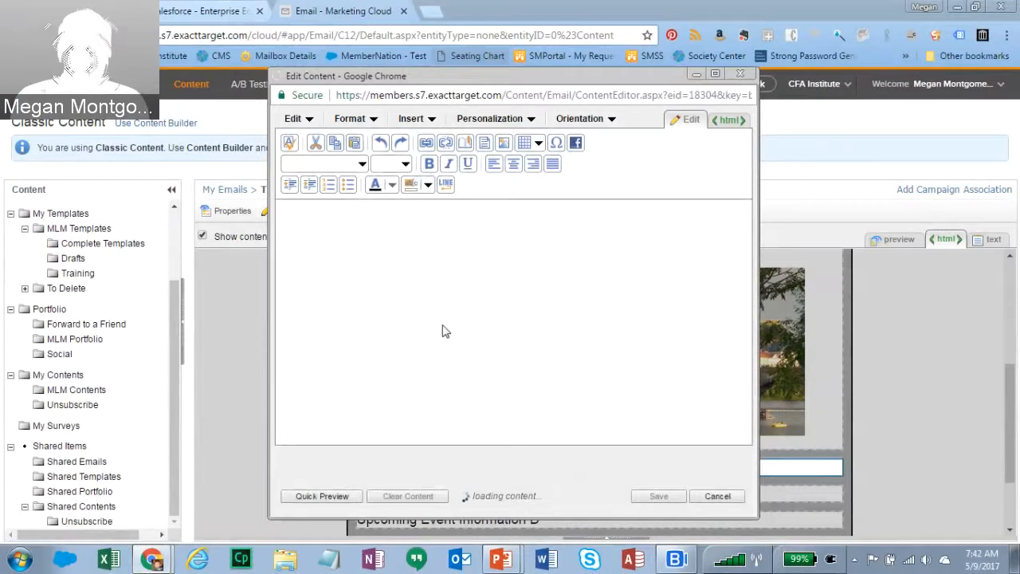
{"action": "left_click_drag", "start_coordinate": [462, 210], "coordinate": [275, 207]}
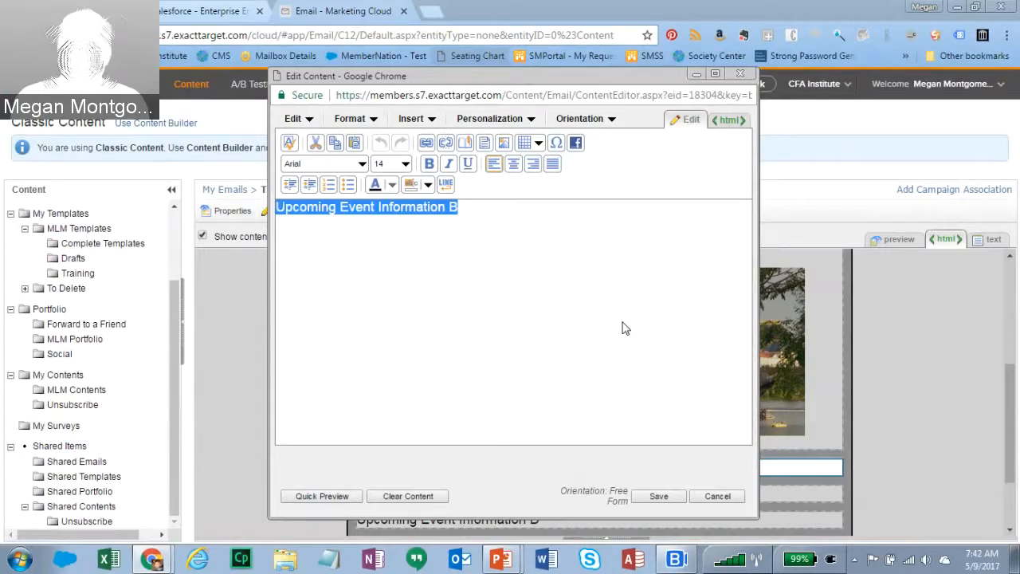
{"action": "key", "text": "BackSpace"}
{"action": "type", "text": "Dear"}
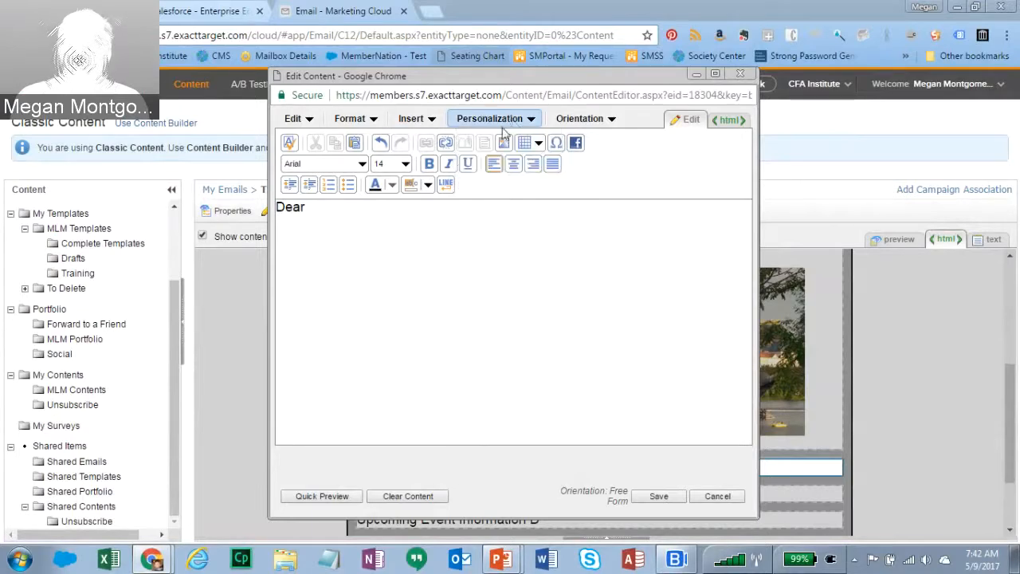
{"action": "mouse_move", "coordinate": [505, 121]}
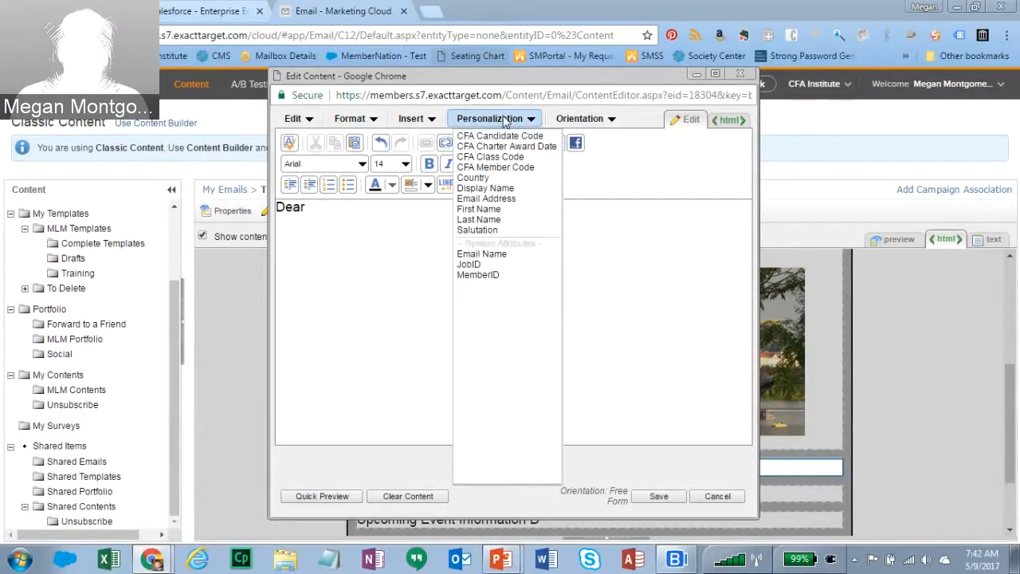
{"action": "left_click", "coordinate": [485, 209]}
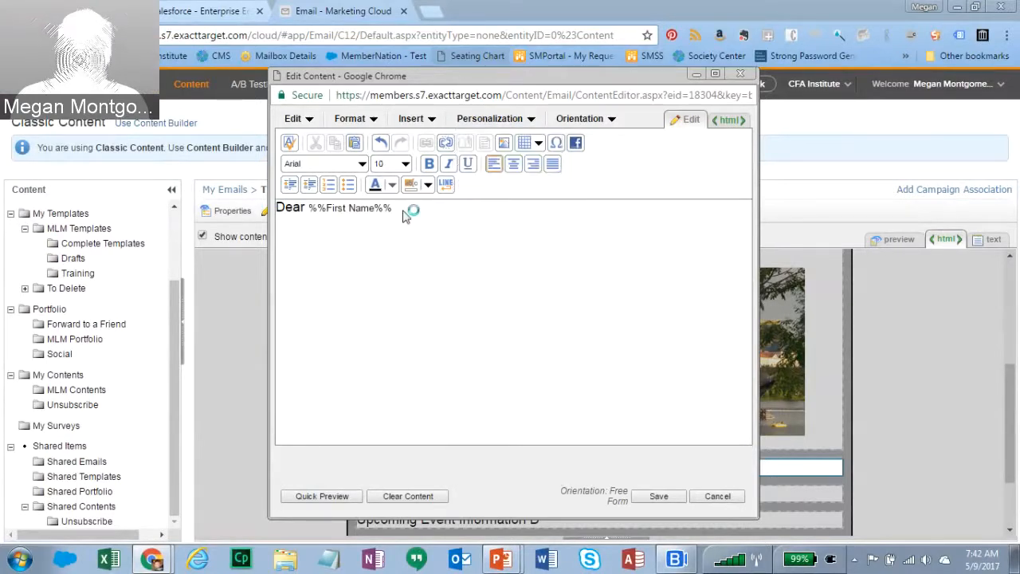
{"action": "type", "text": ","}
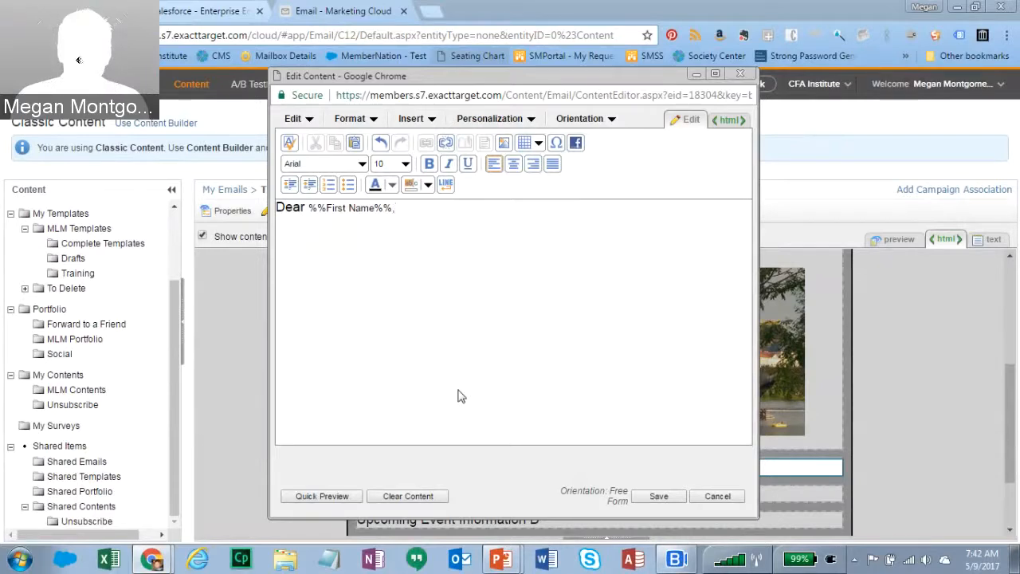
Make the First Name field and its comma bold at font size 14, and save the greeting content area
{"action": "left_click_drag", "start_coordinate": [395, 209], "coordinate": [309, 214]}
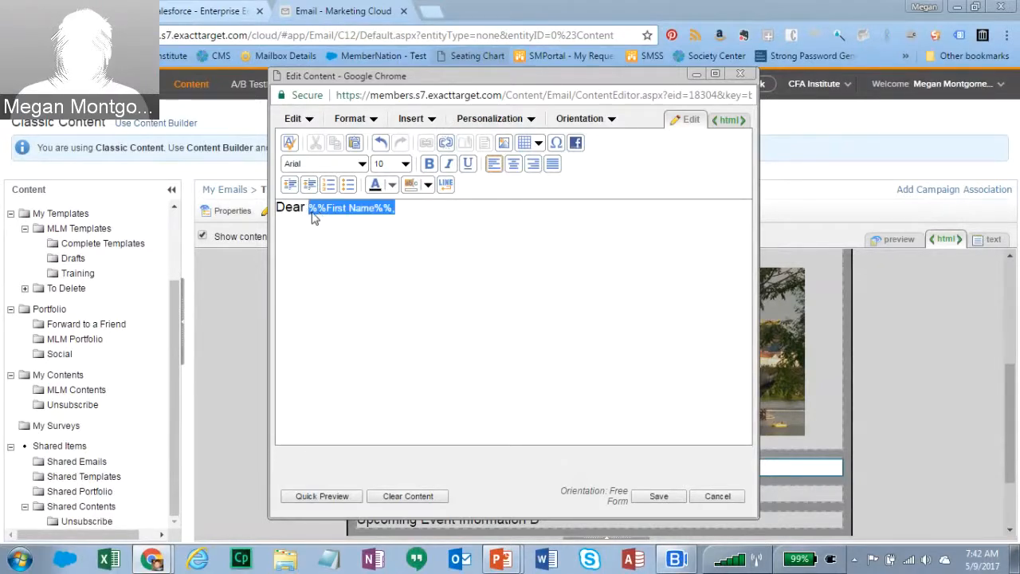
{"action": "left_click", "coordinate": [428, 164]}
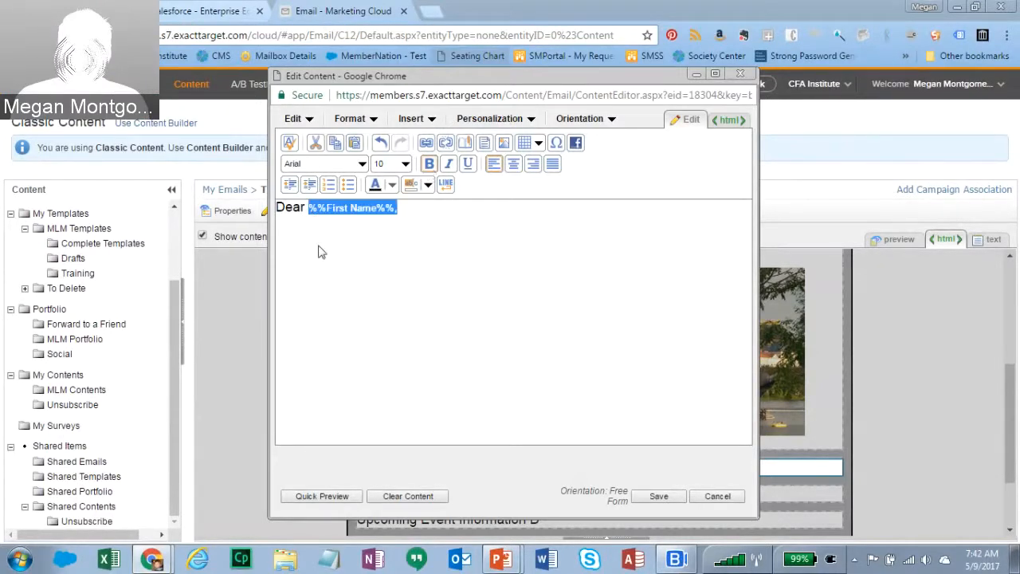
{"action": "left_click", "coordinate": [422, 206]}
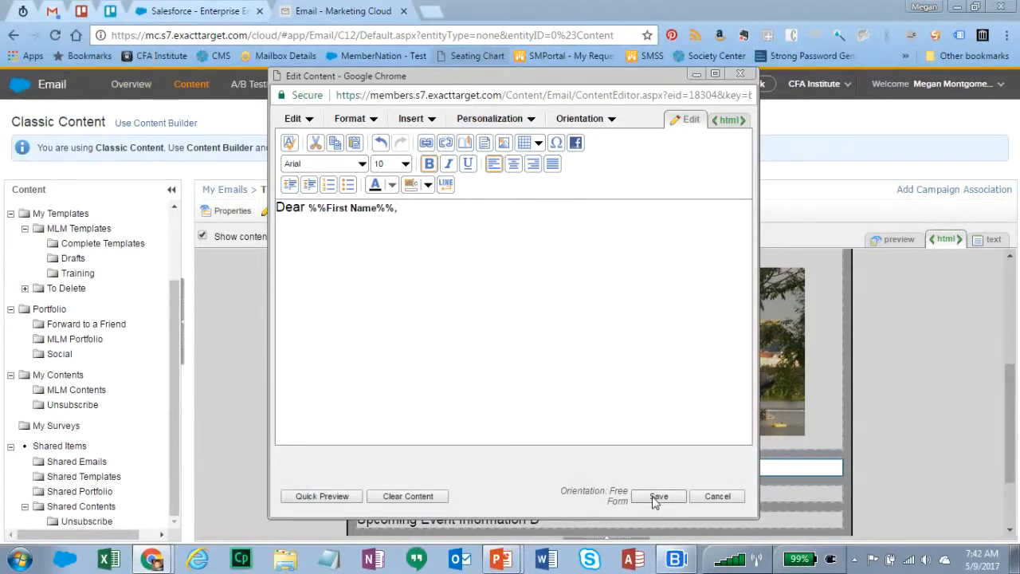
{"action": "left_click", "coordinate": [357, 206]}
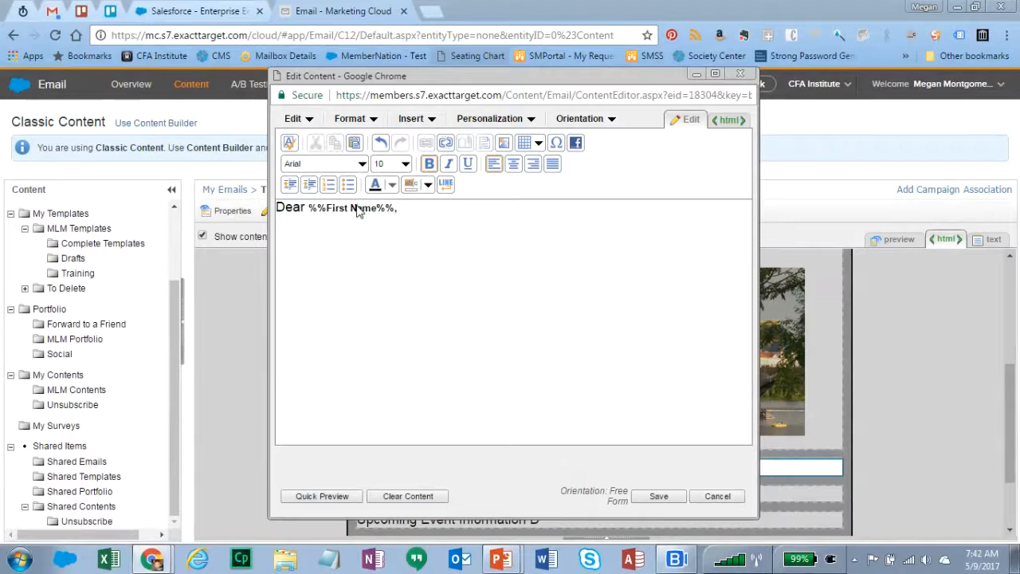
{"action": "double_click", "coordinate": [294, 209]}
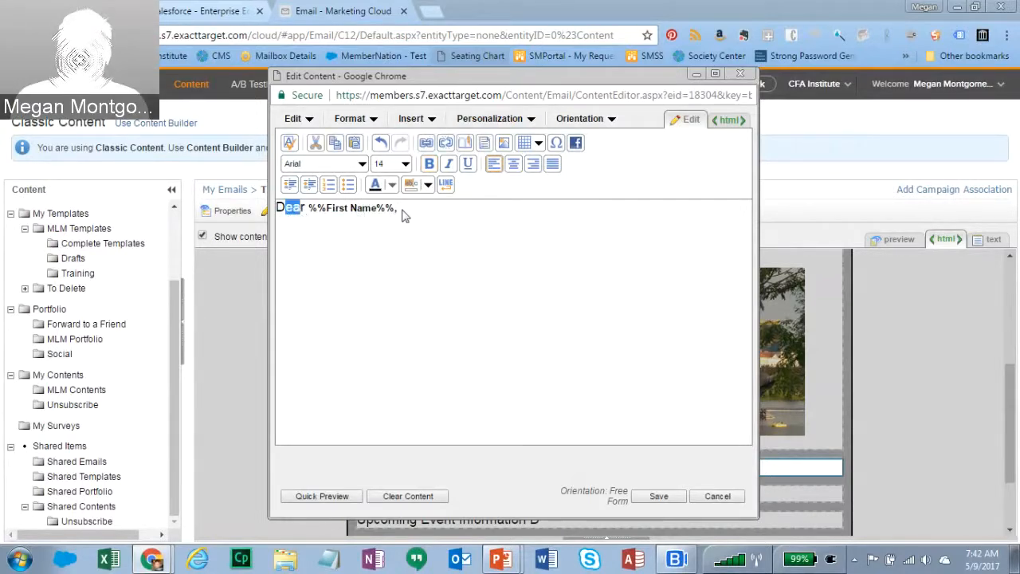
{"action": "left_click_drag", "start_coordinate": [400, 209], "coordinate": [315, 215]}
{"action": "left_click", "coordinate": [405, 163]}
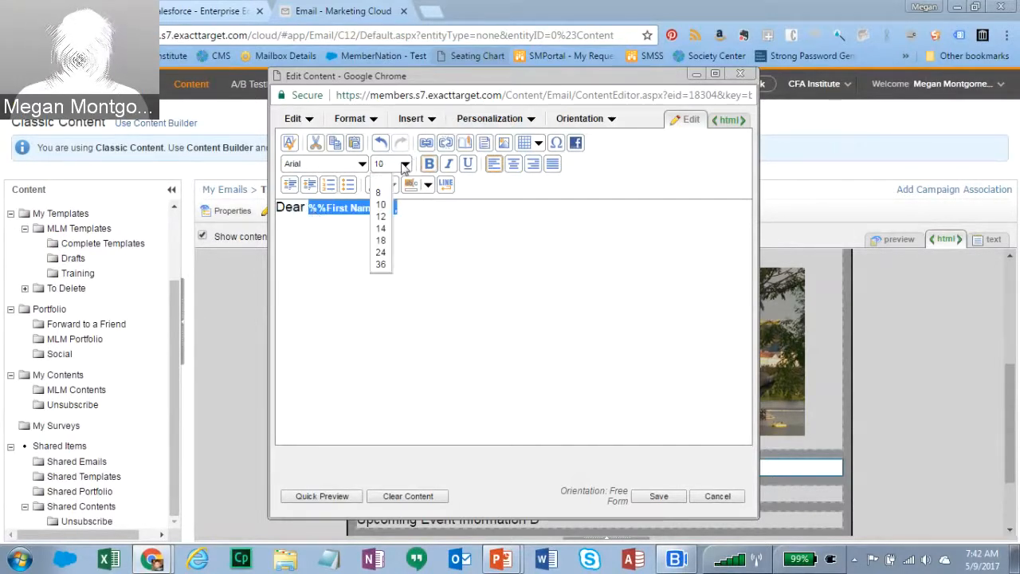
{"action": "left_click", "coordinate": [380, 228]}
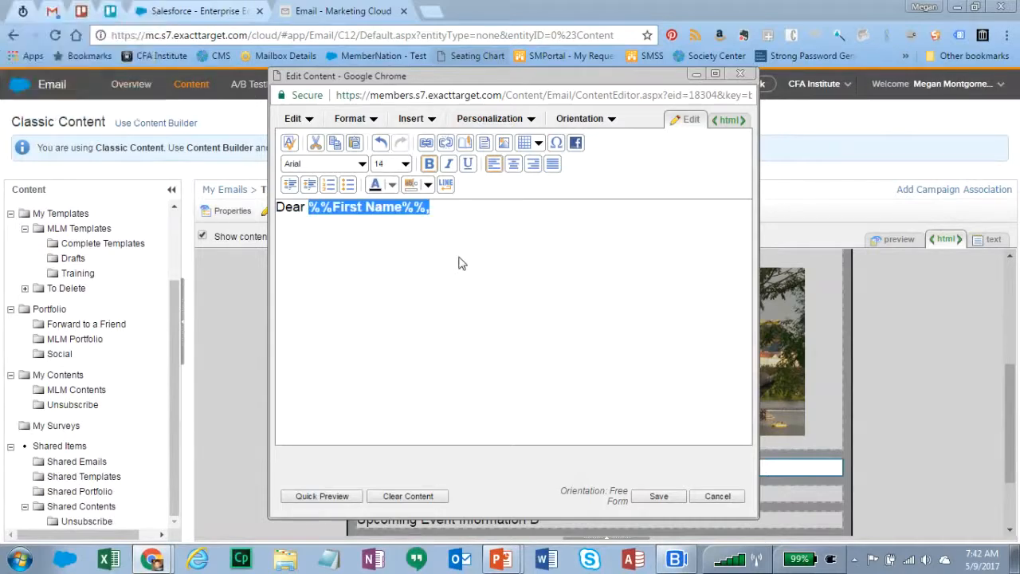
{"action": "left_click", "coordinate": [655, 497]}
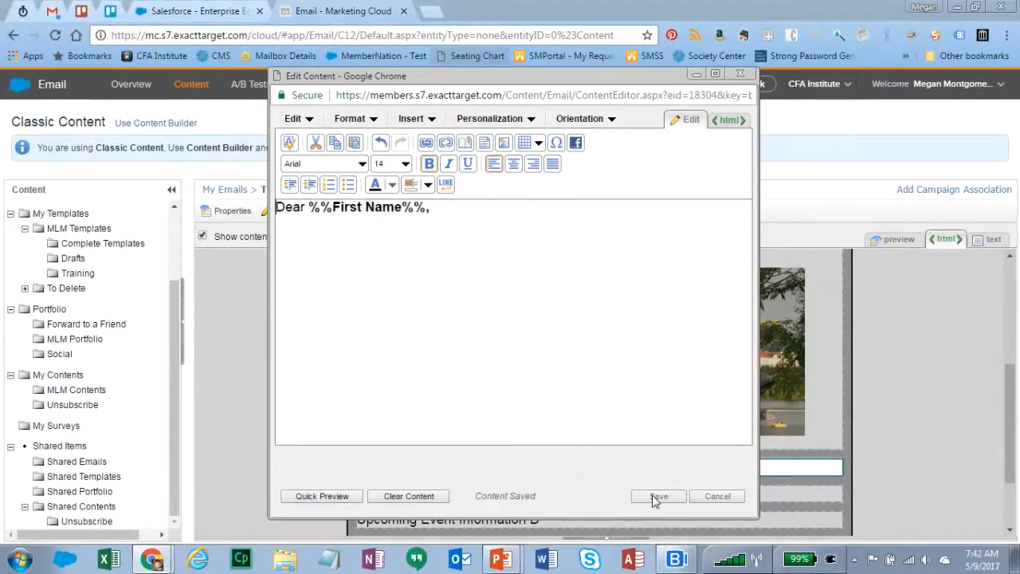
{"action": "left_click", "coordinate": [655, 495]}
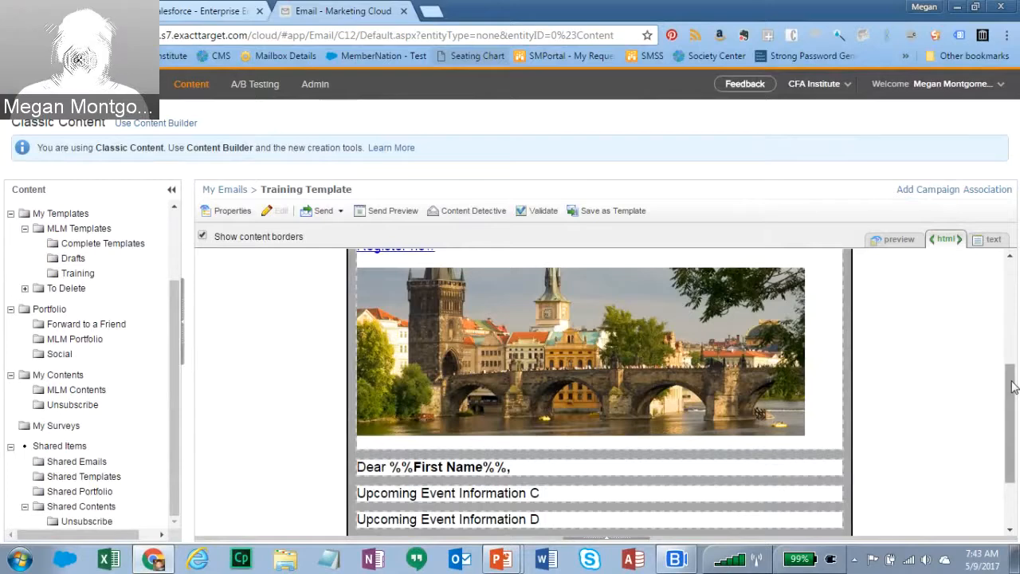
Open the social media icons content area for editing and delete the Facebook icon
{"action": "left_click_drag", "start_coordinate": [1011, 382], "coordinate": [1010, 429]}
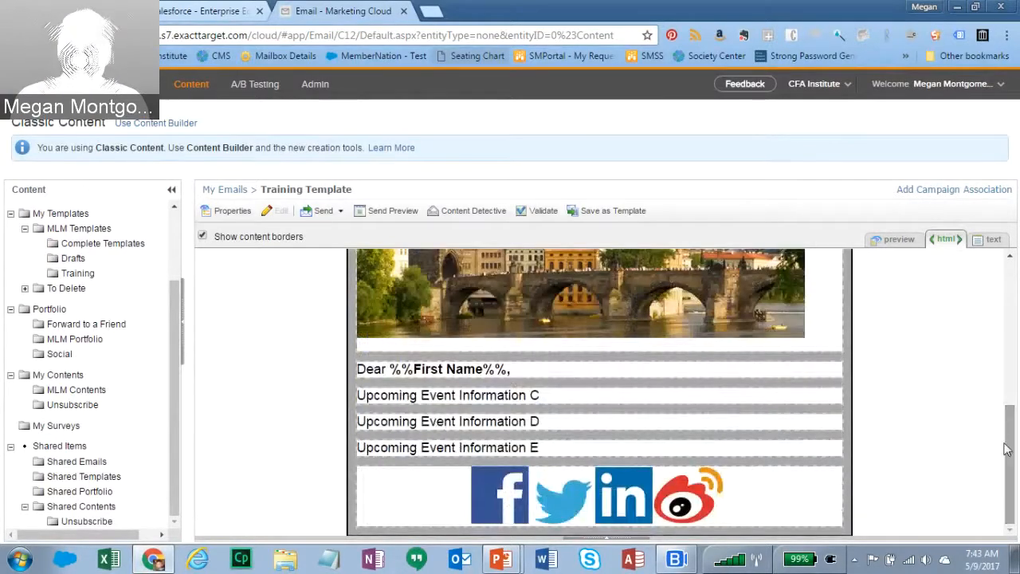
{"action": "left_click", "coordinate": [630, 510]}
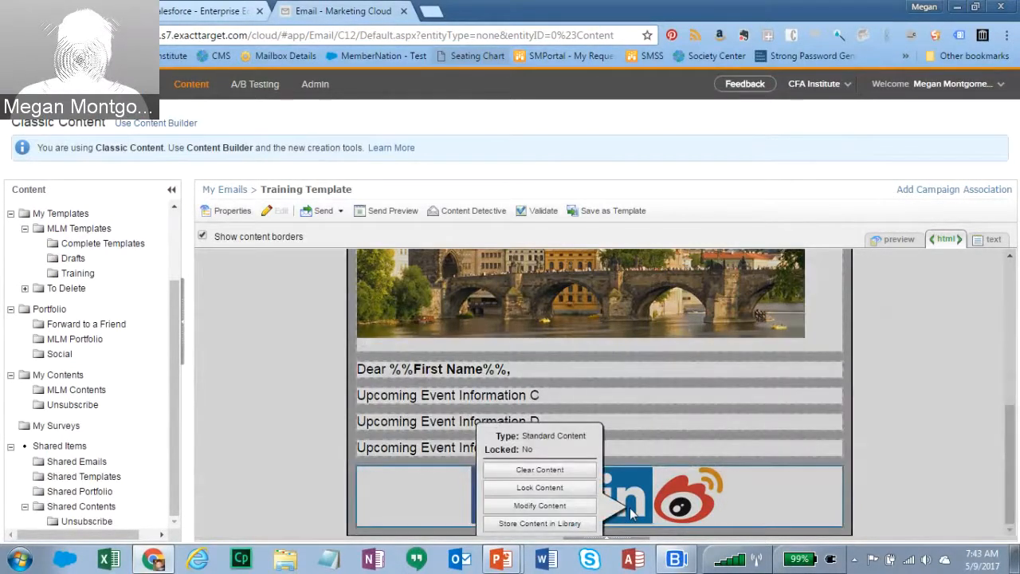
{"action": "left_click", "coordinate": [540, 505]}
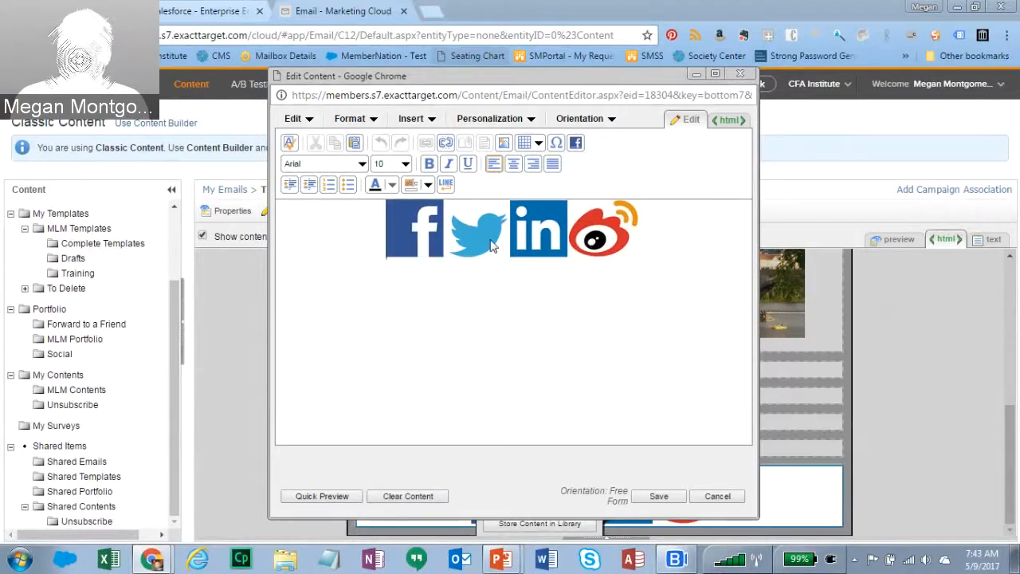
{"action": "left_click", "coordinate": [533, 225]}
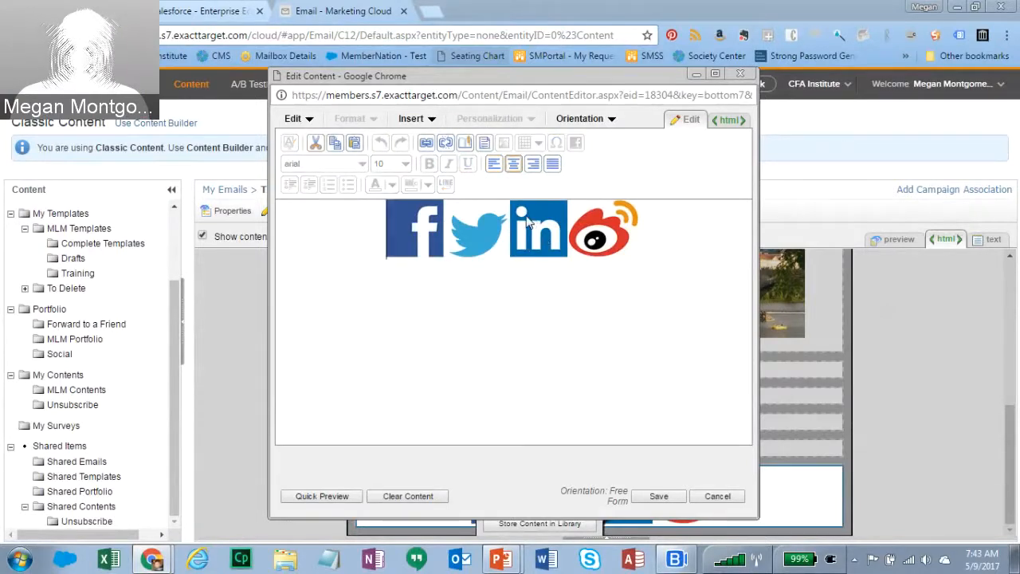
{"action": "key", "text": "Delete"}
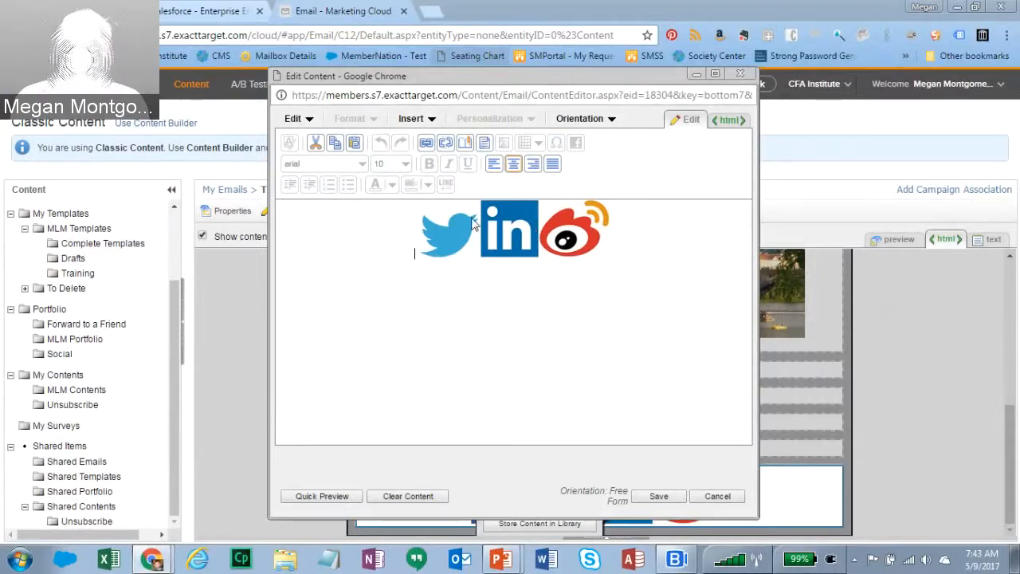
Check the Twitter icon's general and link properties without changing them, and save the social media icons content area
{"action": "left_click", "coordinate": [470, 254]}
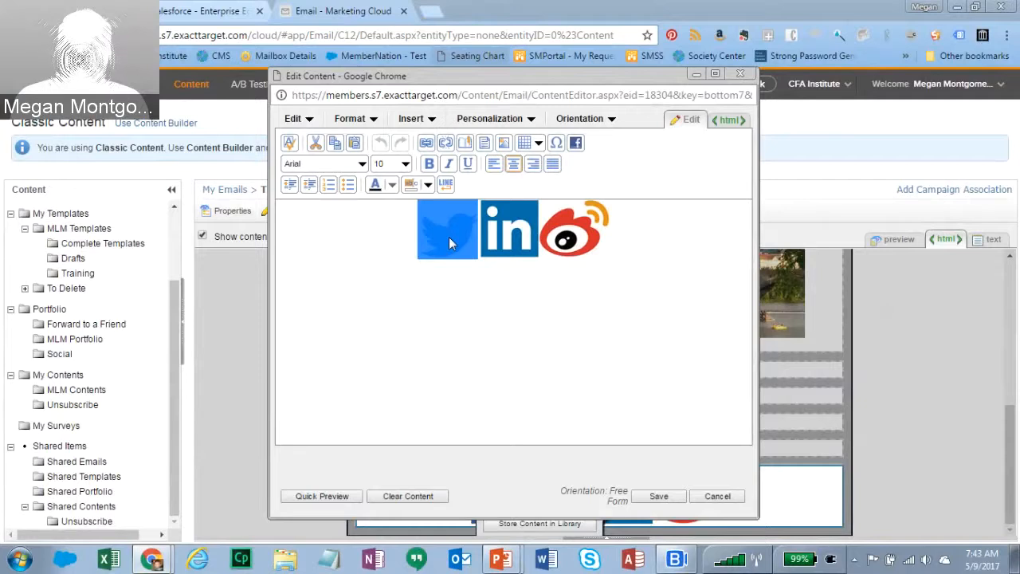
{"action": "right_click", "coordinate": [449, 237]}
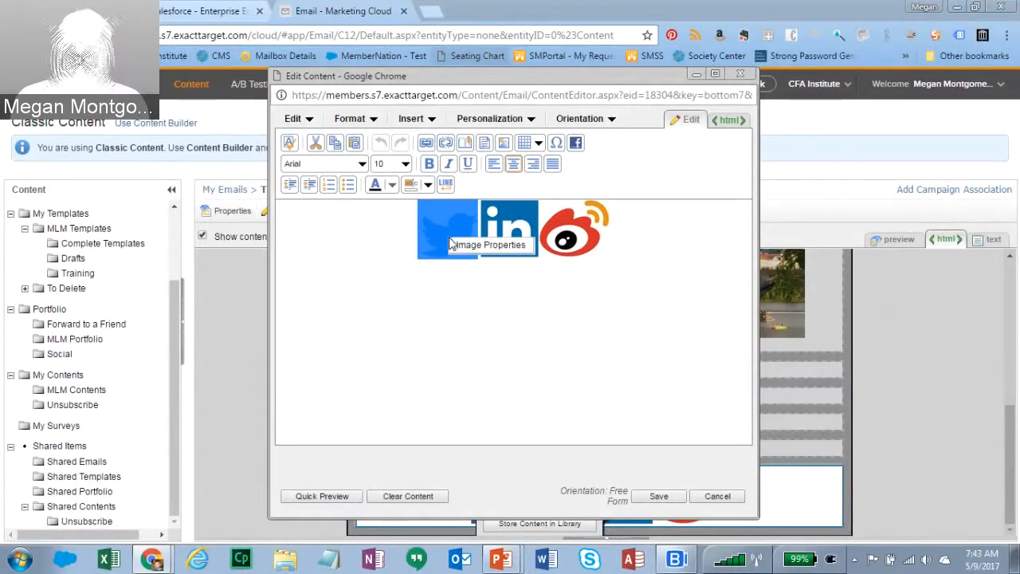
{"action": "left_click", "coordinate": [464, 244]}
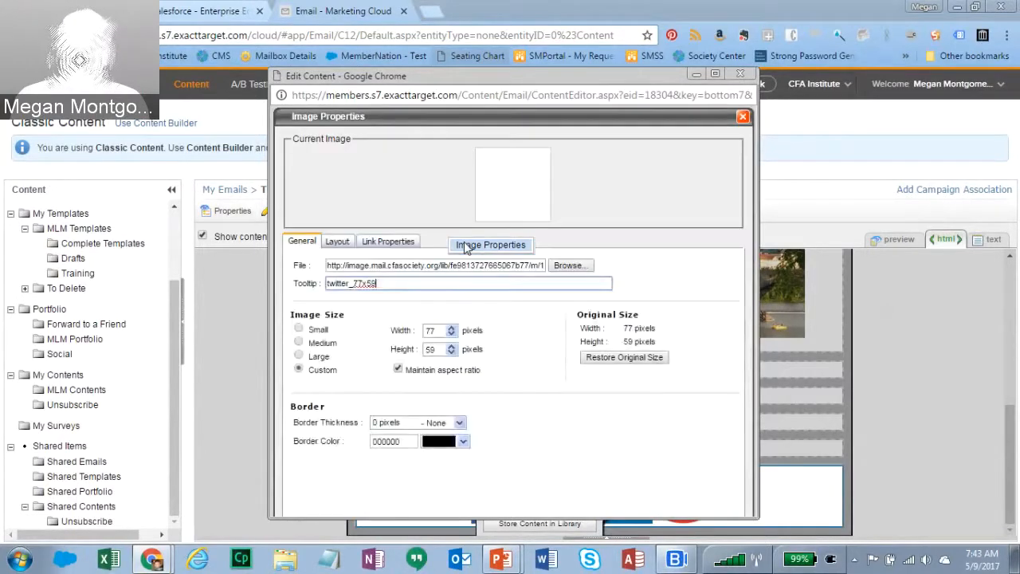
{"action": "left_click", "coordinate": [386, 241]}
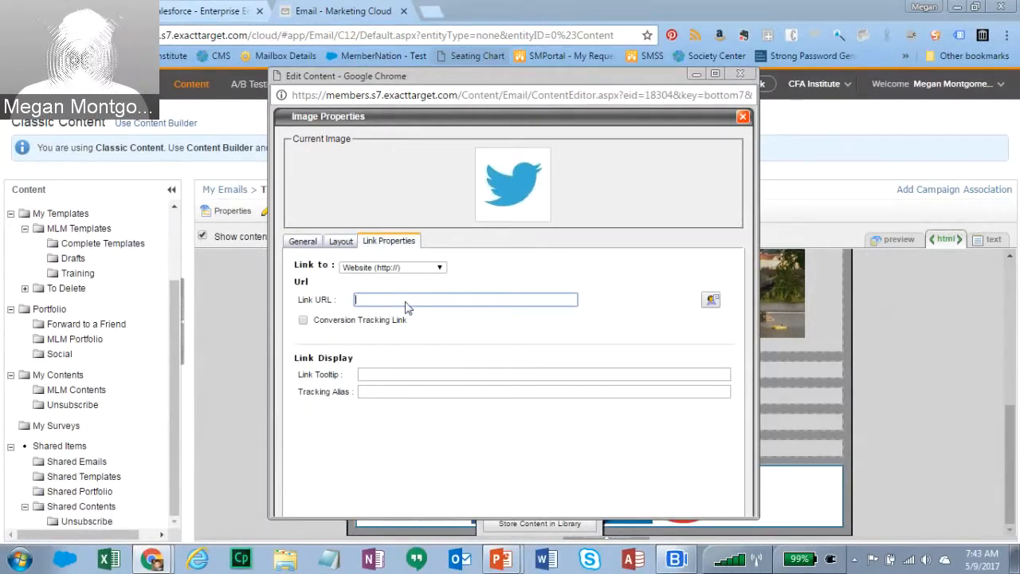
{"action": "key", "text": "Tab"}
{"action": "key", "text": "Tab"}
{"action": "key", "text": "Tab"}
{"action": "key", "text": "Tab"}
{"action": "key", "text": "Tab"}
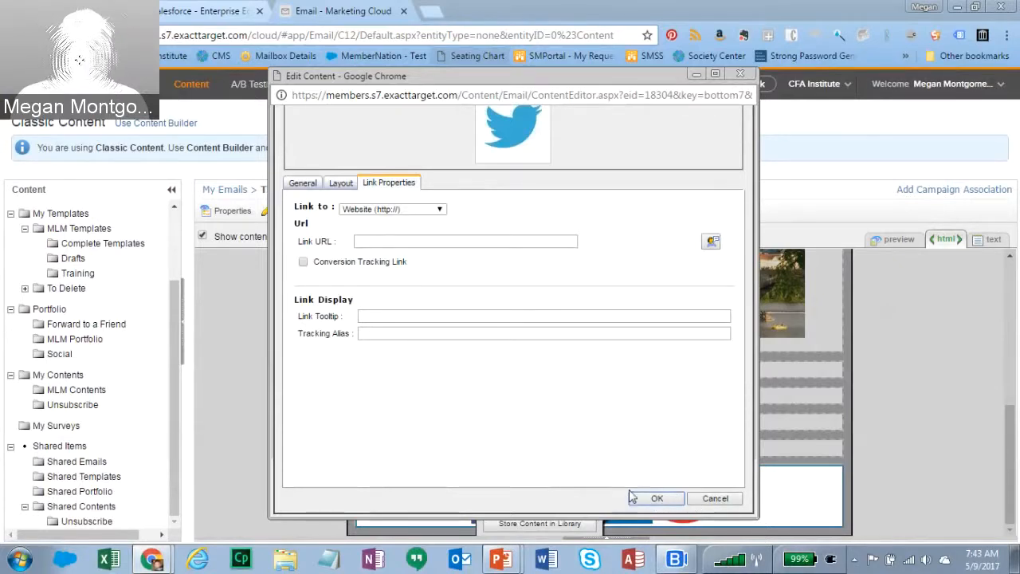
{"action": "left_click", "coordinate": [712, 499]}
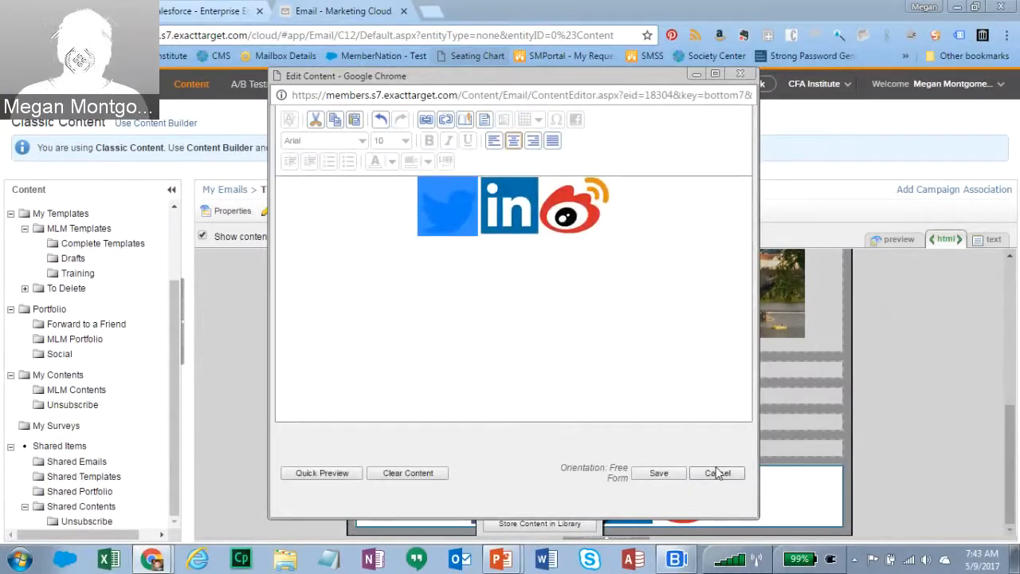
{"action": "left_click", "coordinate": [502, 297]}
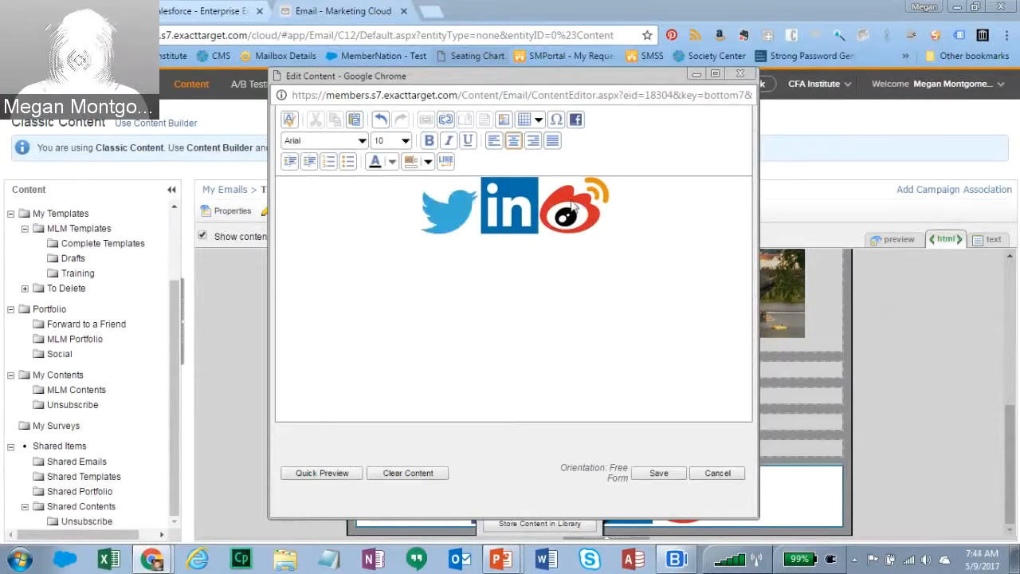
{"action": "left_click", "coordinate": [656, 473]}
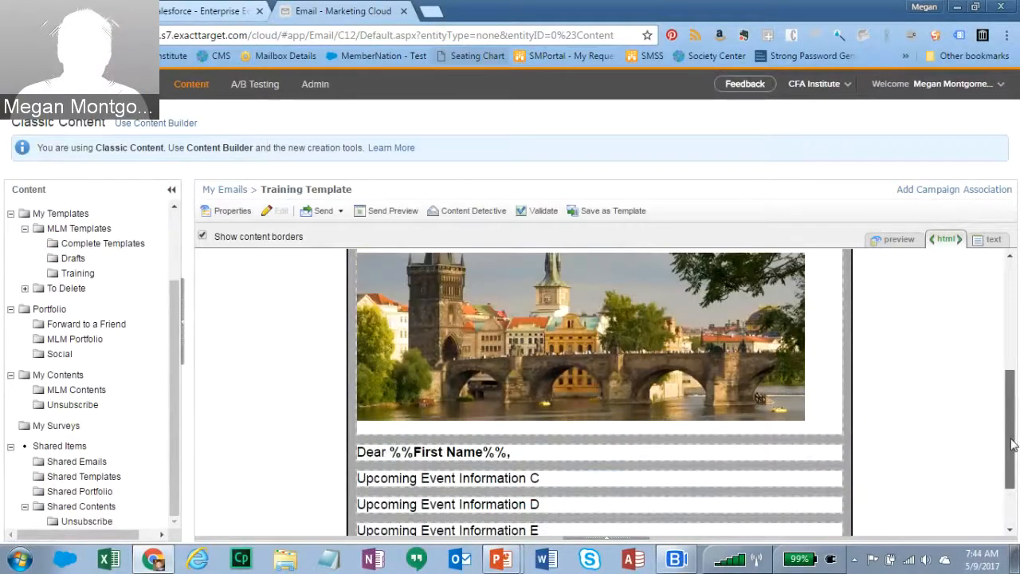
Preview the whole Training Template email in desktop mode, and run Content Detective on it
{"action": "left_click", "coordinate": [898, 241]}
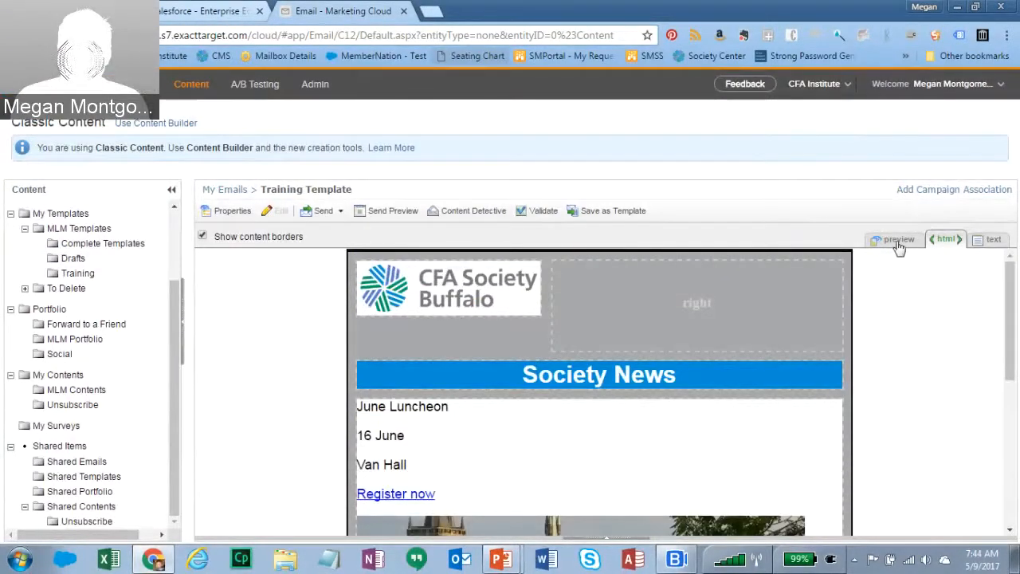
{"action": "left_click_drag", "start_coordinate": [1010, 341], "coordinate": [1016, 498]}
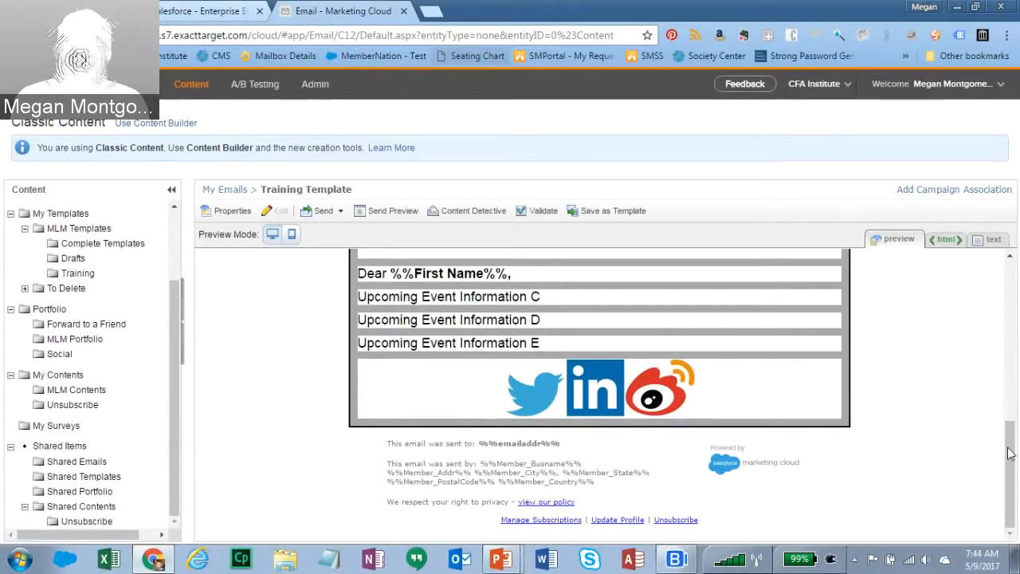
{"action": "left_click_drag", "start_coordinate": [1010, 453], "coordinate": [1012, 285]}
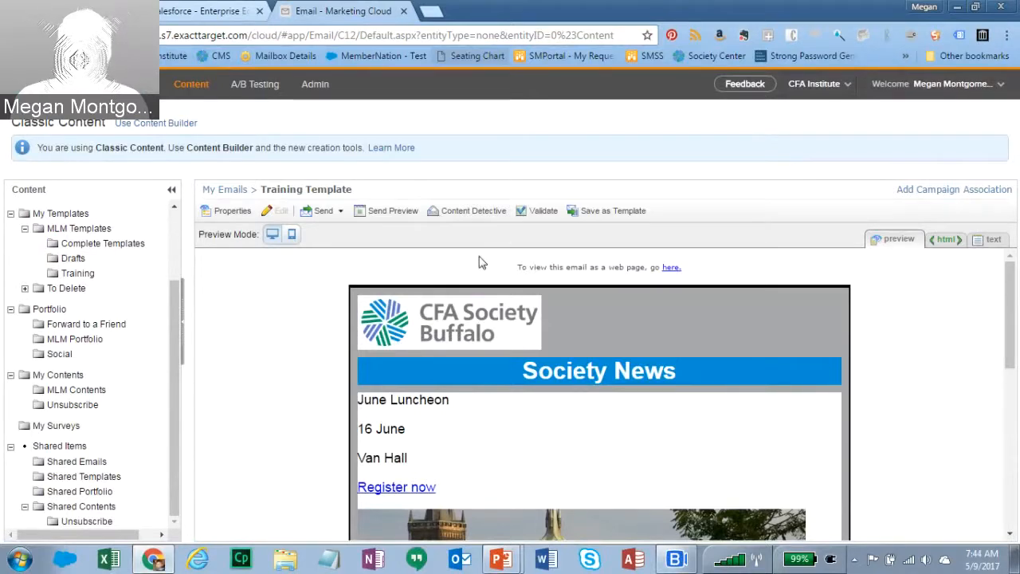
{"action": "left_click", "coordinate": [467, 215]}
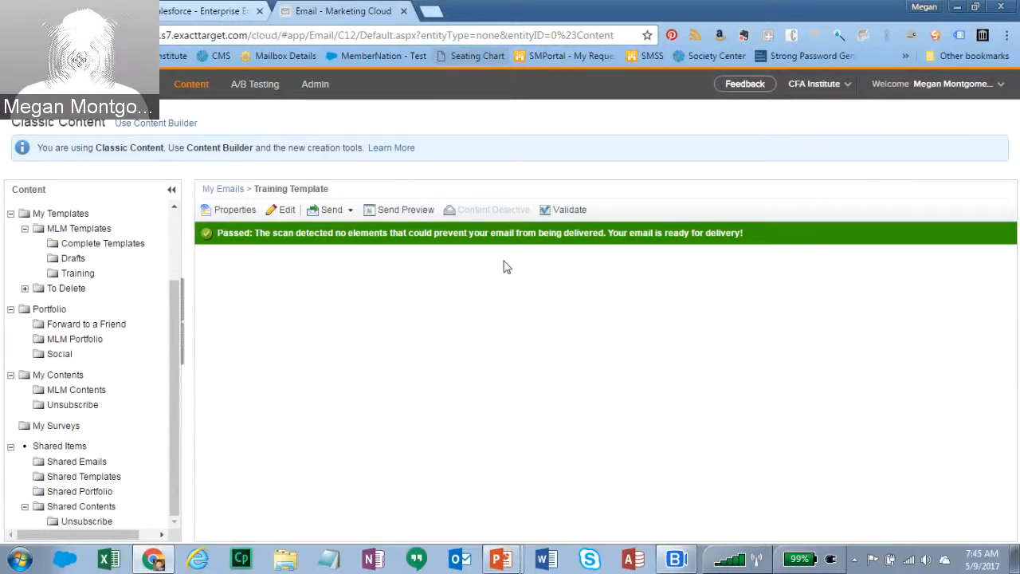
Validate the Training Template email with Subscribers Lists/Groups as the target of the email send
{"action": "left_click", "coordinate": [573, 212]}
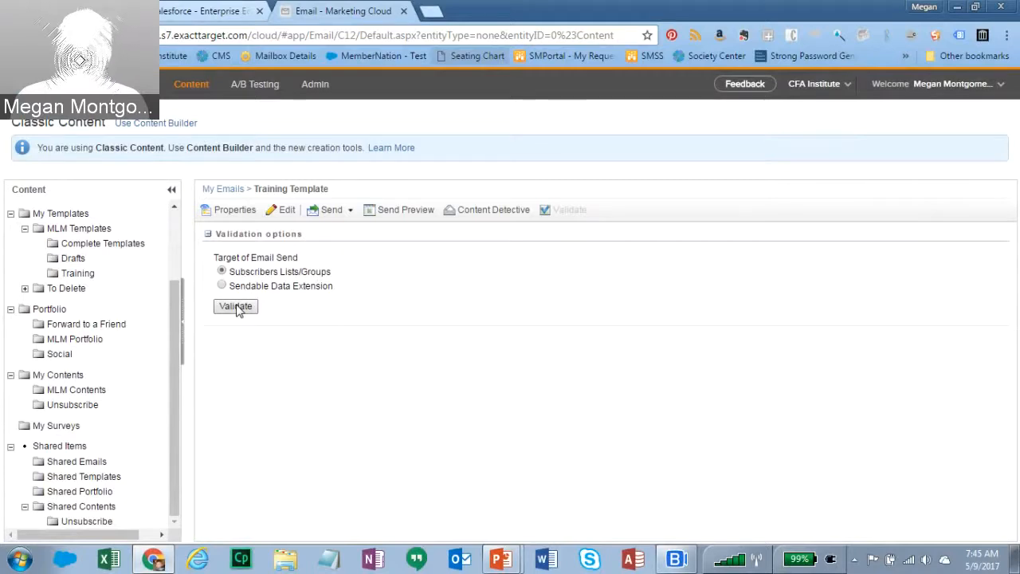
{"action": "left_click", "coordinate": [236, 307]}
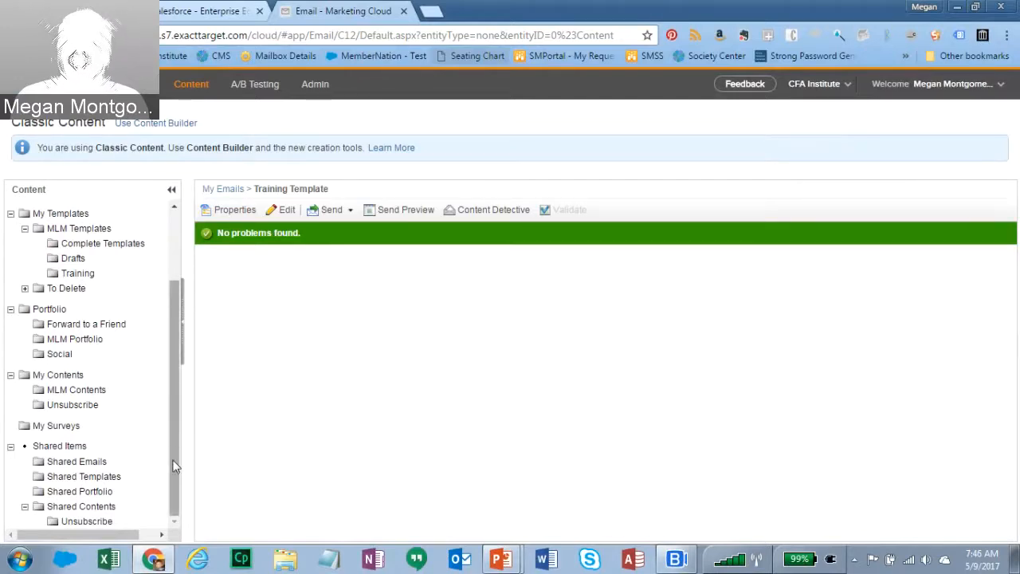
Open the My Emails folder and start creating a new template-based email
{"action": "left_click", "coordinate": [61, 217]}
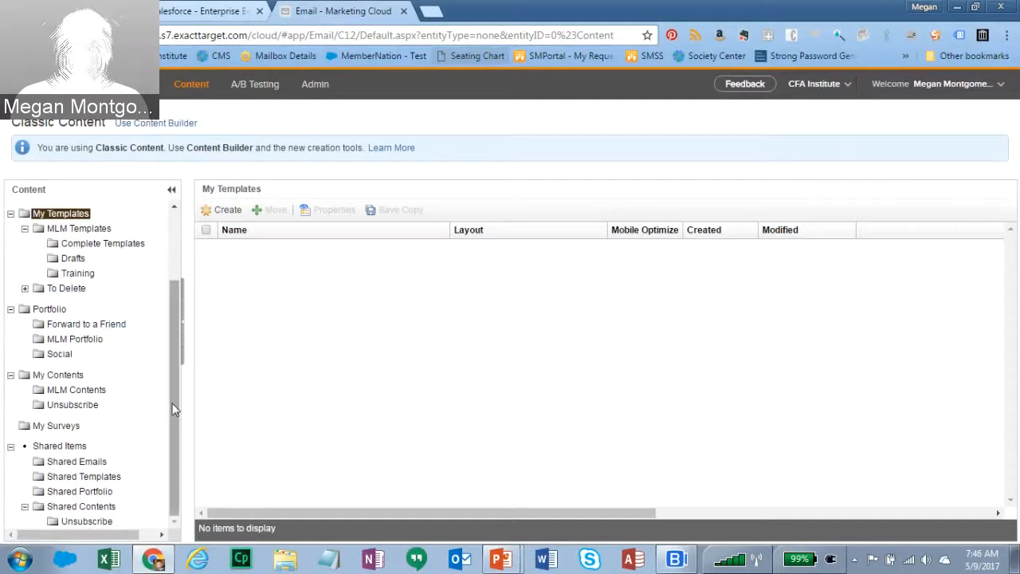
{"action": "scroll", "coordinate": [166, 394], "scroll_direction": "up", "scroll_amount": 3}
{"action": "left_click", "coordinate": [53, 214]}
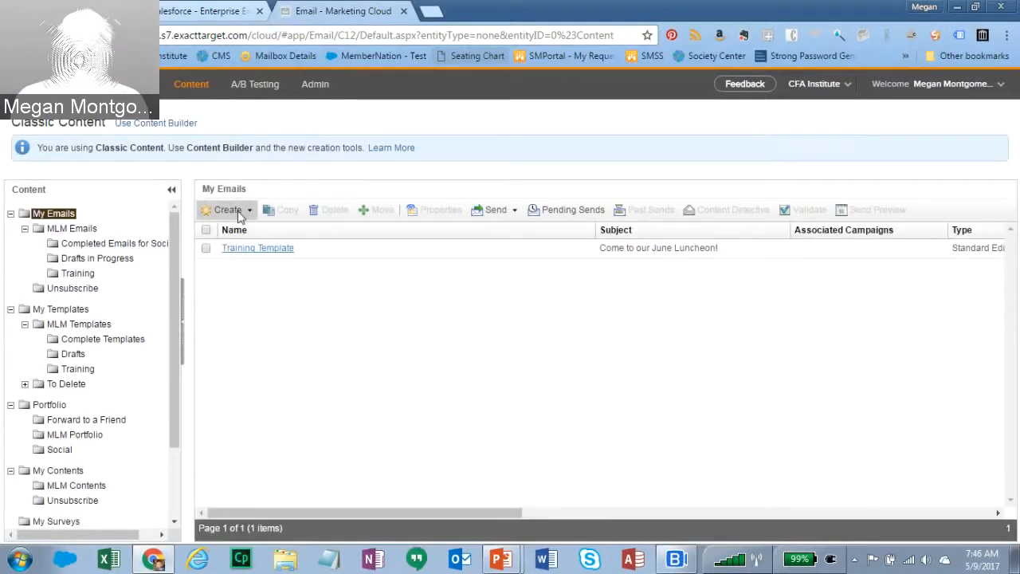
{"action": "left_click", "coordinate": [248, 210]}
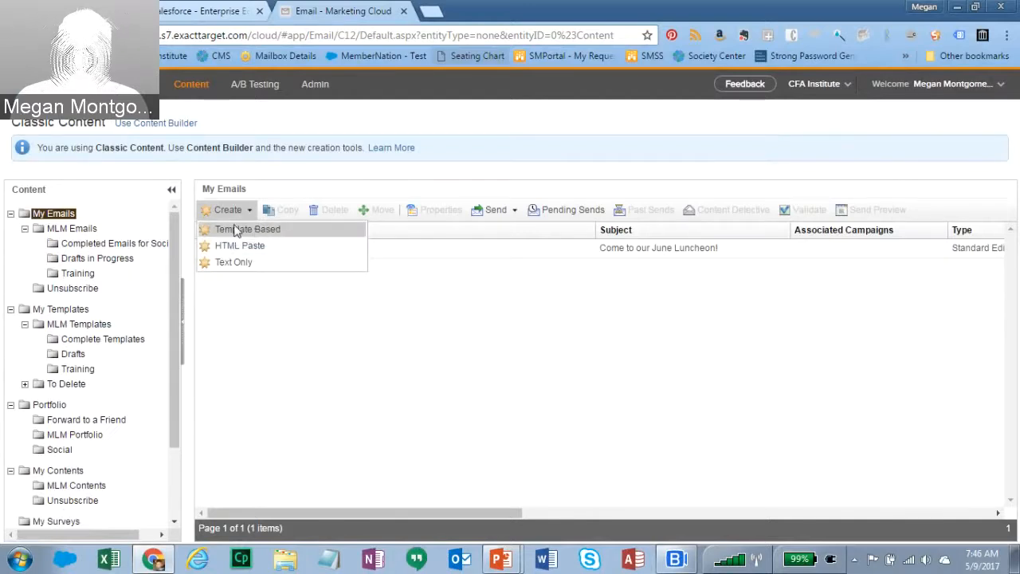
{"action": "left_click", "coordinate": [236, 229]}
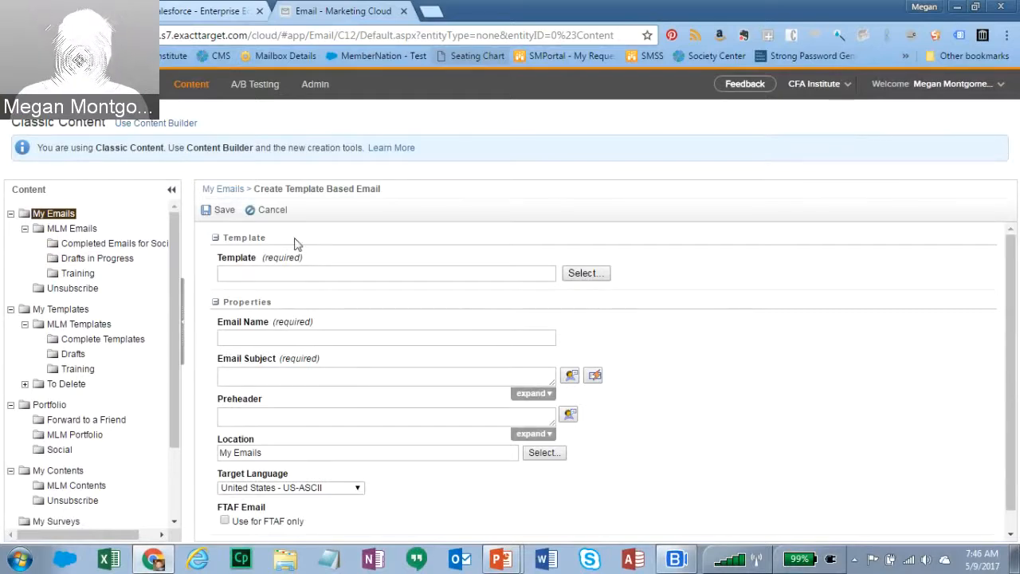
Browse the shared templates for the new email and preview the layouts from Layout A through Layout I
{"action": "left_click", "coordinate": [588, 275]}
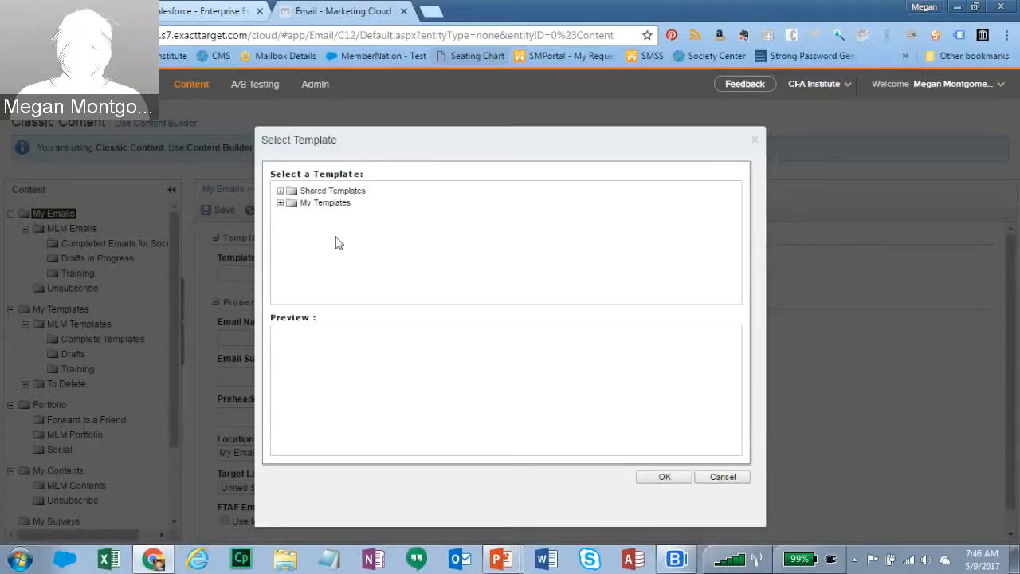
{"action": "left_click", "coordinate": [324, 191]}
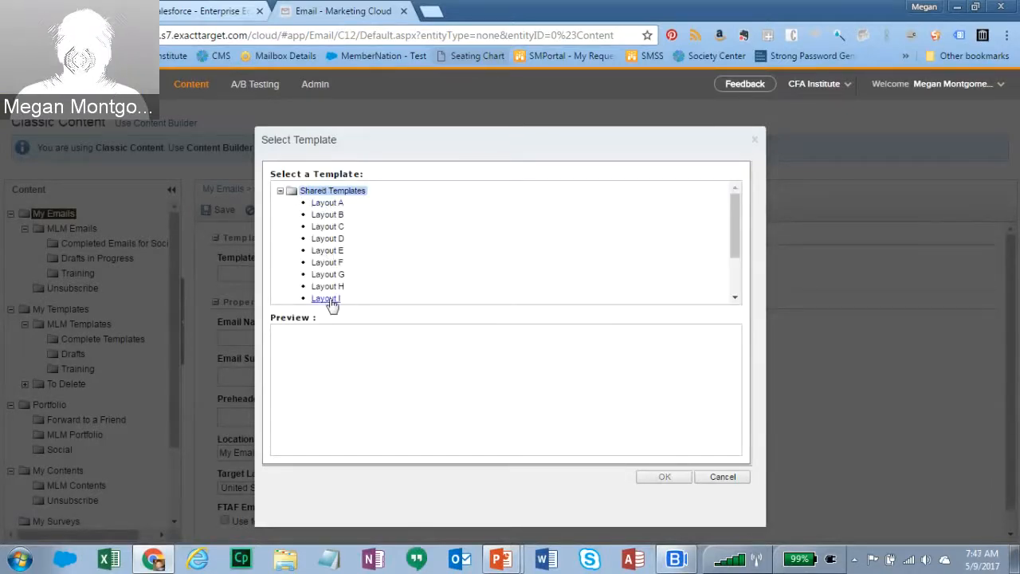
{"action": "left_click", "coordinate": [338, 203]}
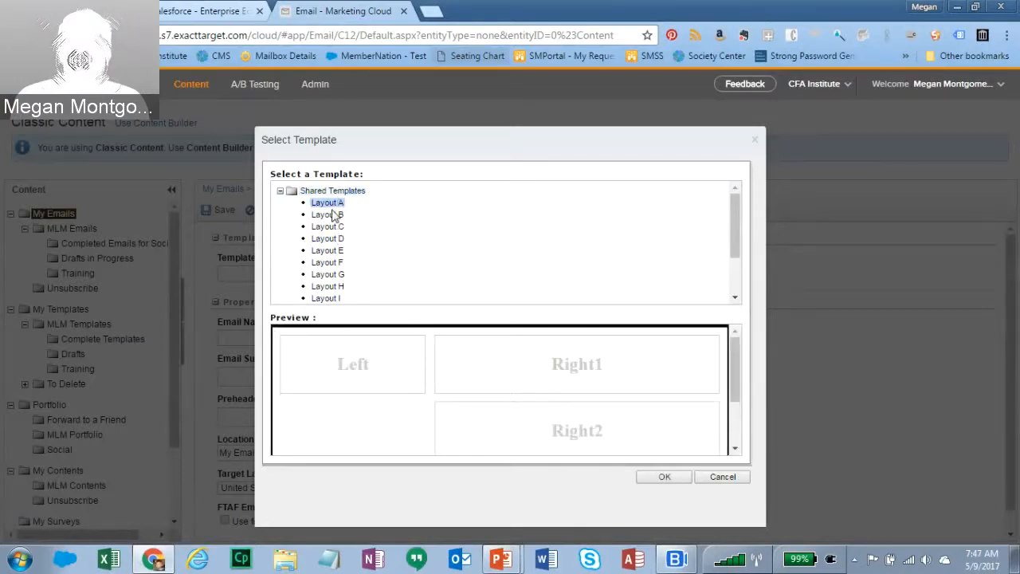
{"action": "left_click", "coordinate": [332, 216]}
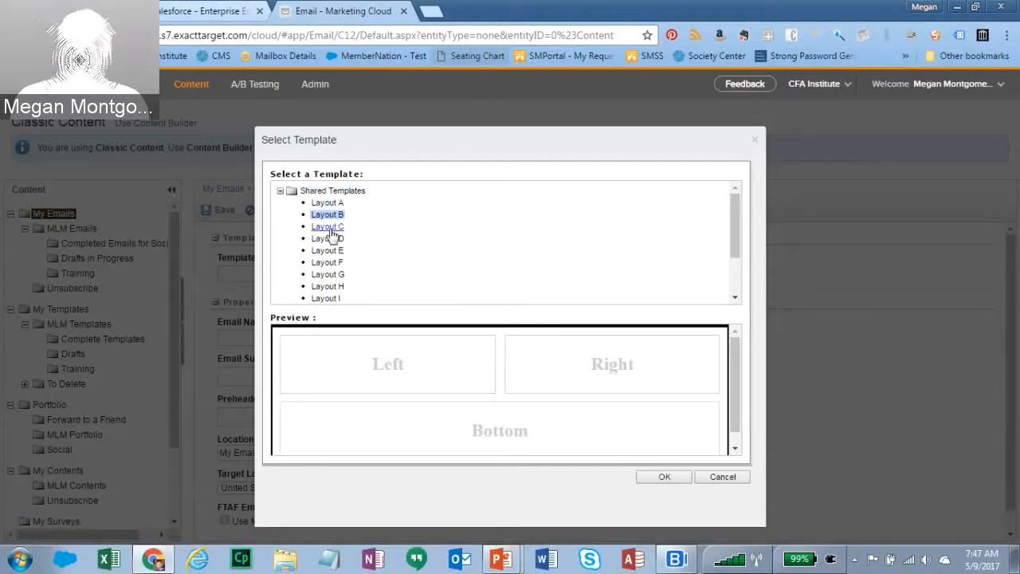
{"action": "left_click", "coordinate": [330, 228]}
{"action": "left_click", "coordinate": [329, 241]}
{"action": "left_click", "coordinate": [330, 252]}
{"action": "left_click", "coordinate": [329, 264]}
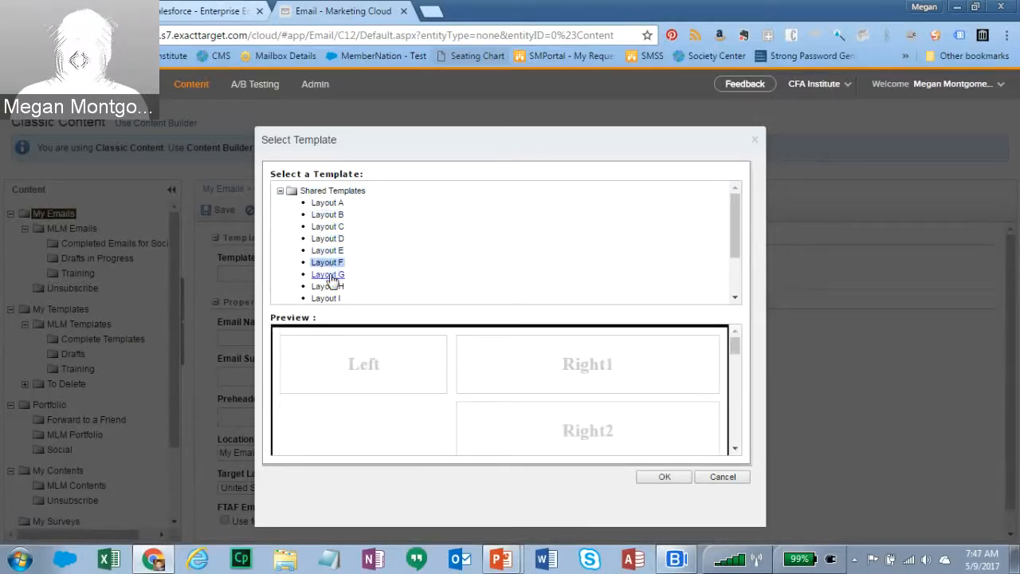
{"action": "left_click", "coordinate": [330, 276]}
{"action": "left_click", "coordinate": [329, 288]}
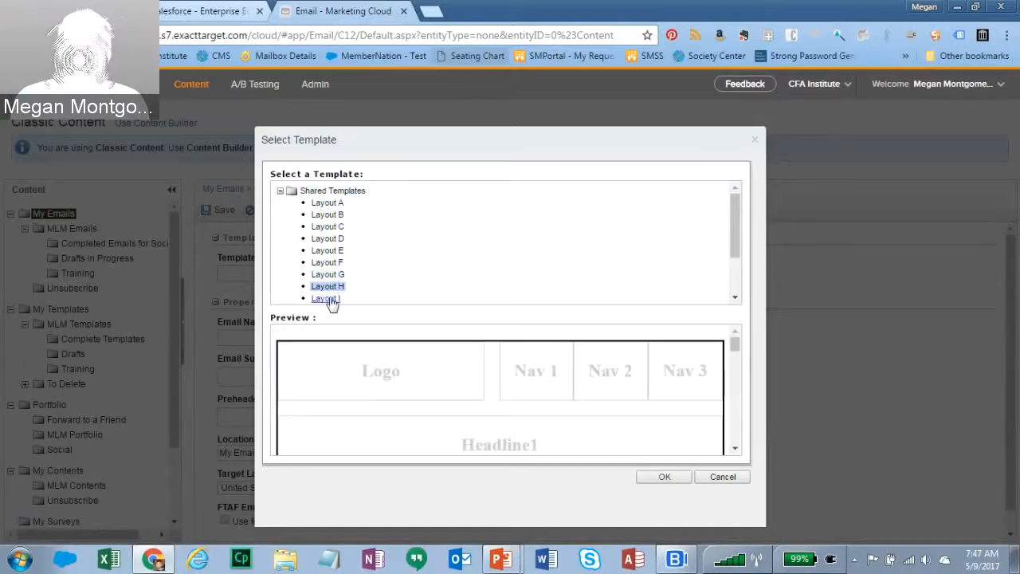
{"action": "left_click", "coordinate": [332, 299]}
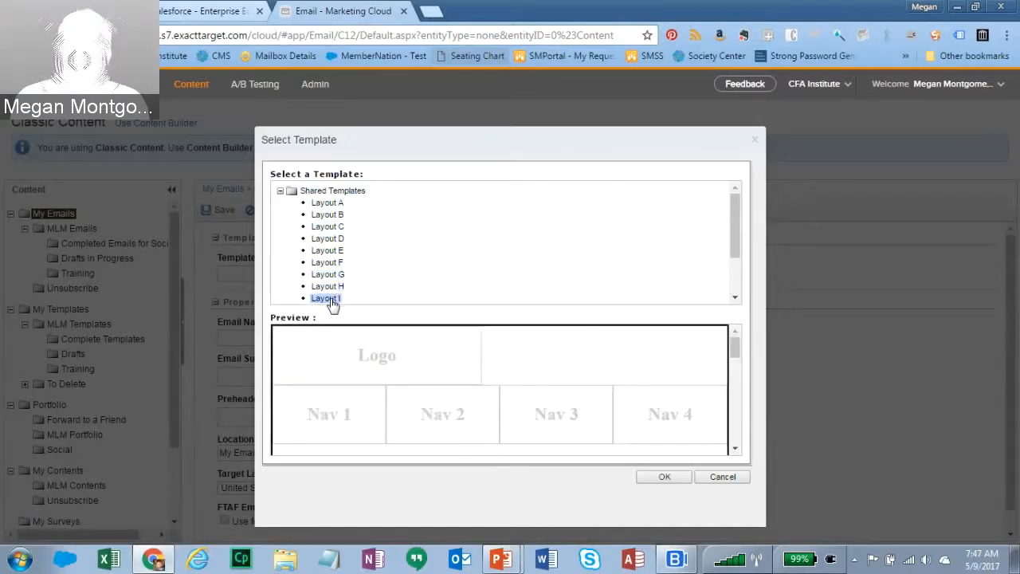
Choose Layout E as the template and name the email "Layout E Email"
{"action": "left_click", "coordinate": [330, 252]}
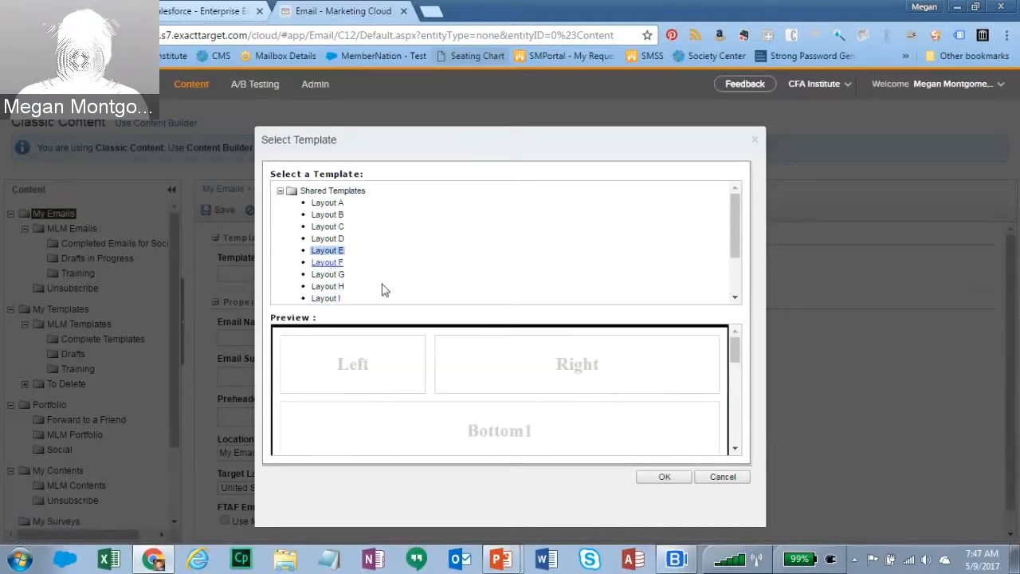
{"action": "left_click", "coordinate": [664, 477]}
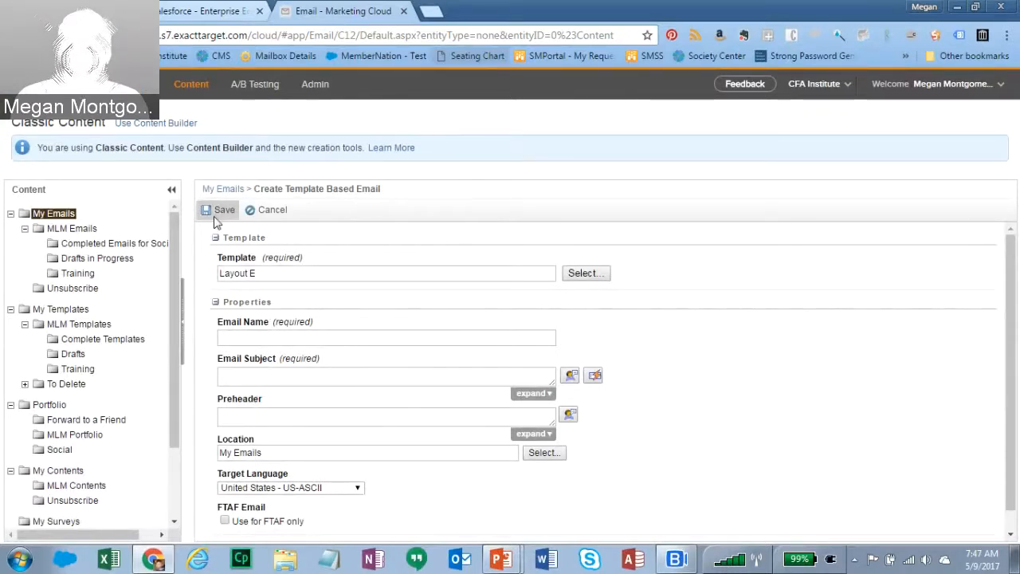
{"action": "left_click", "coordinate": [261, 336]}
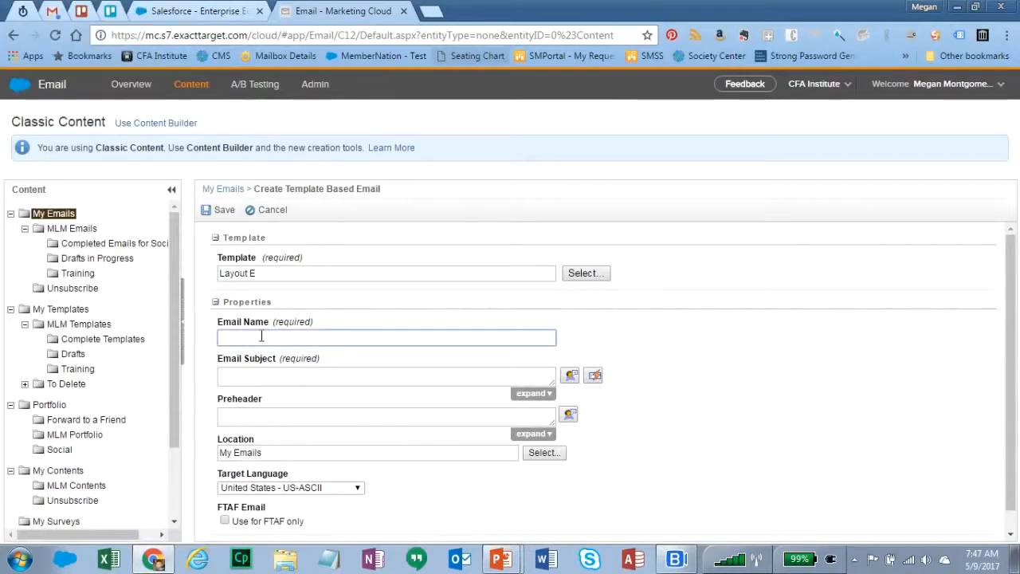
{"action": "type", "text": "L"}
{"action": "left_click", "coordinate": [261, 310]}
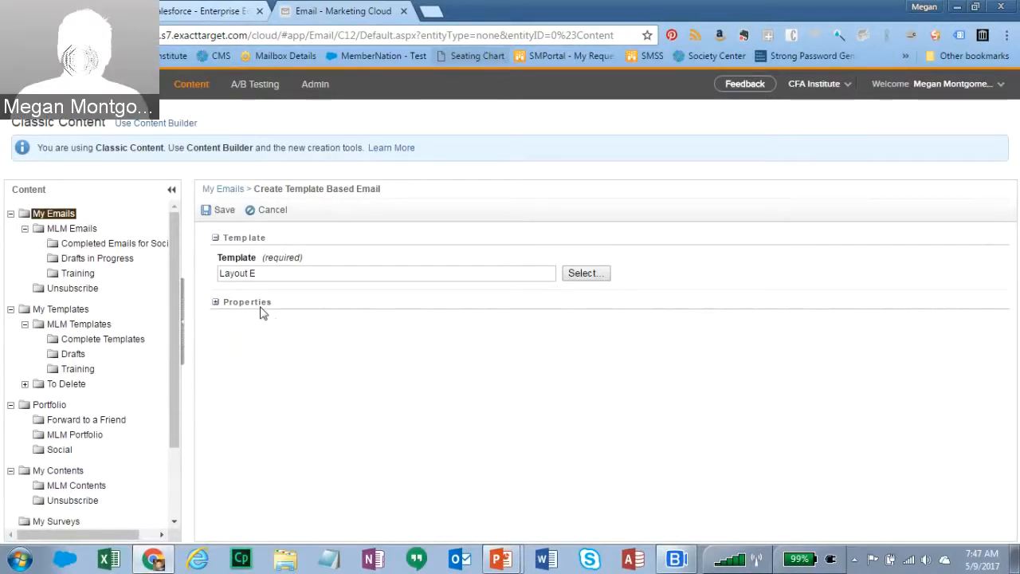
{"action": "left_click", "coordinate": [215, 305]}
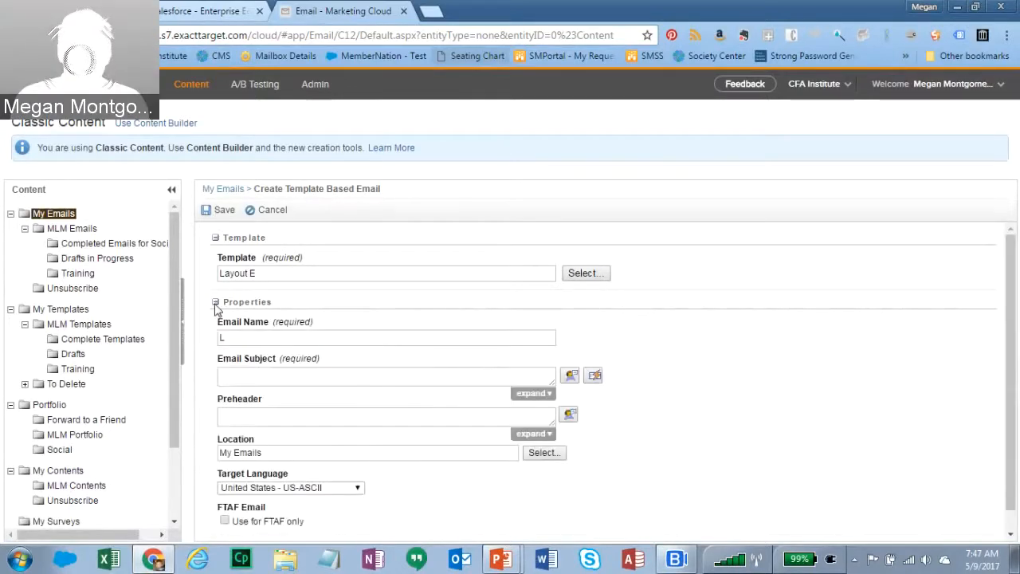
{"action": "left_click", "coordinate": [266, 337]}
{"action": "type", "text": "ayout E Email"}
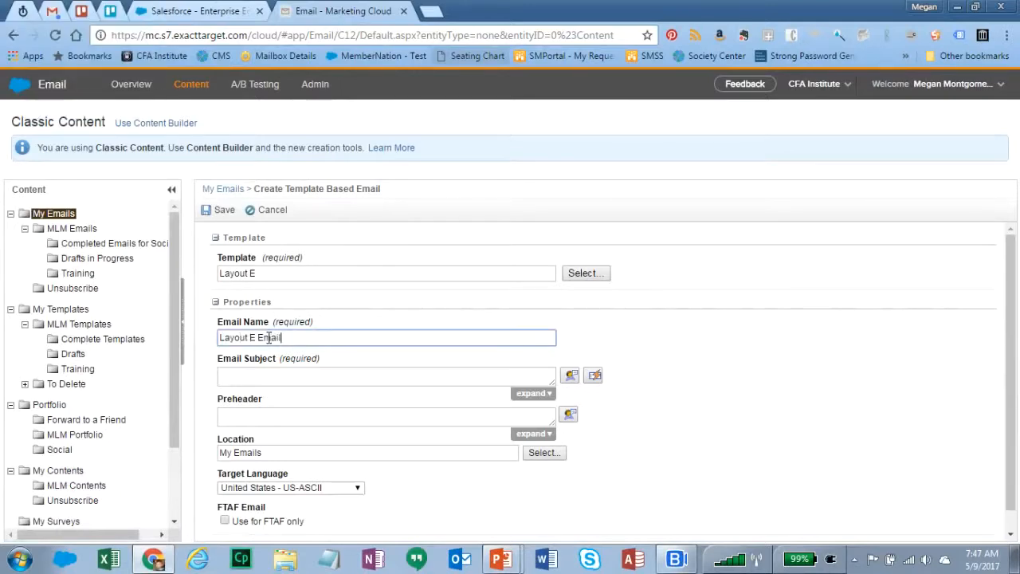
Set the email subject to "Layout E" and save the new email
{"action": "key", "text": "Tab"}
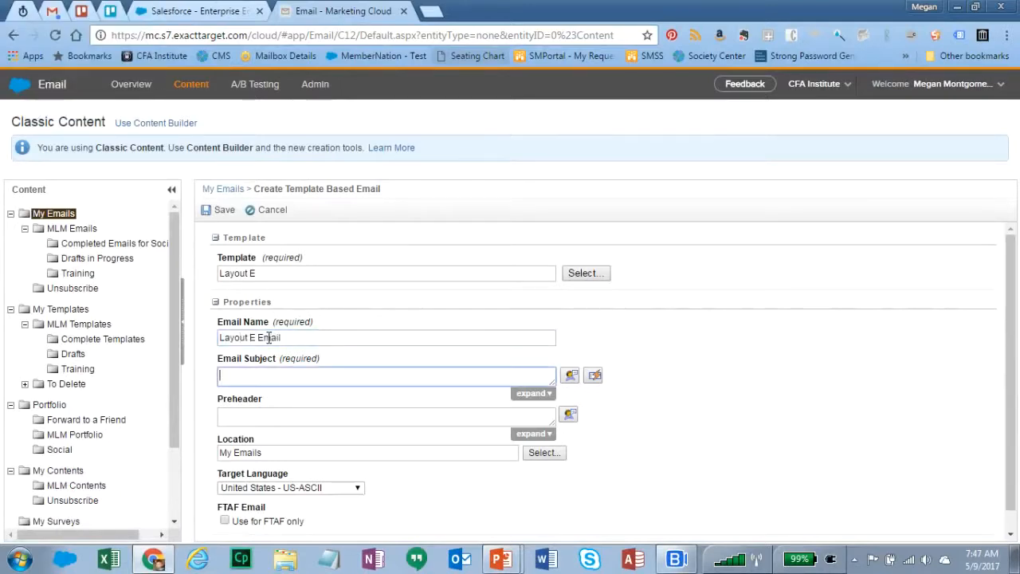
{"action": "type", "text": "Layout E"}
{"action": "left_click", "coordinate": [213, 212]}
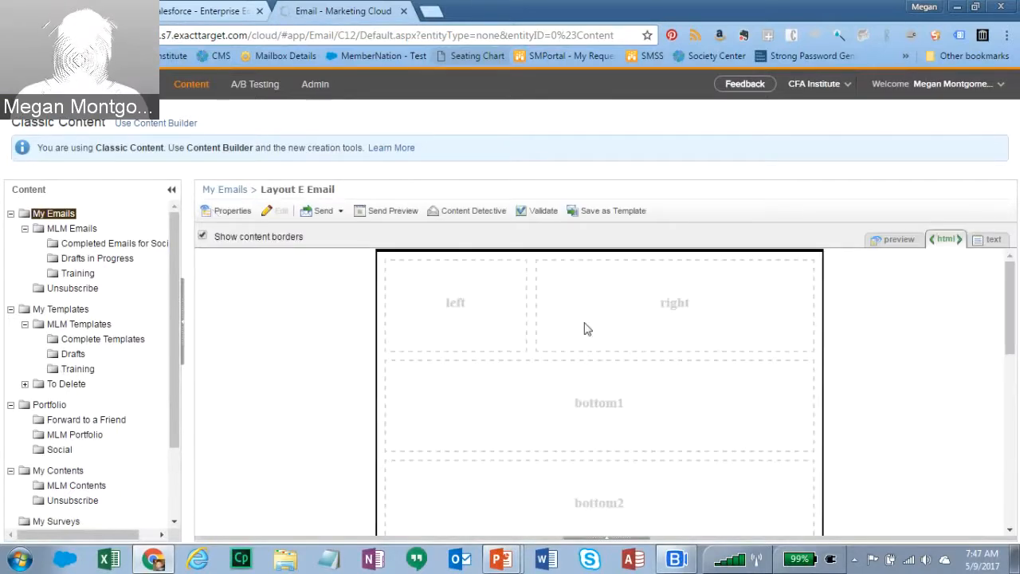
Create regular content in the layout's right content block, using the Free Form orientation
{"action": "left_click_drag", "start_coordinate": [1008, 347], "coordinate": [1008, 303]}
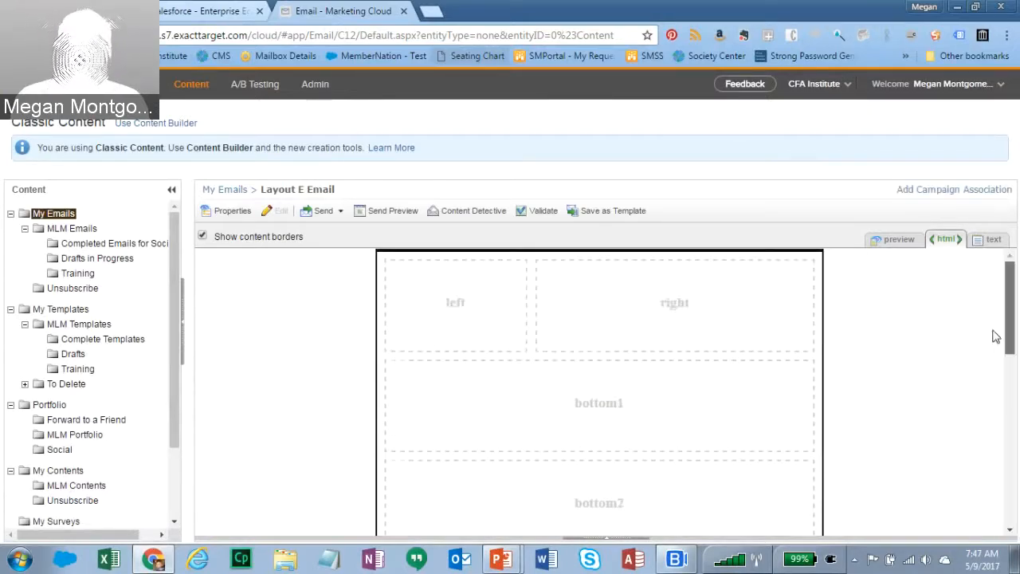
{"action": "left_click", "coordinate": [647, 320]}
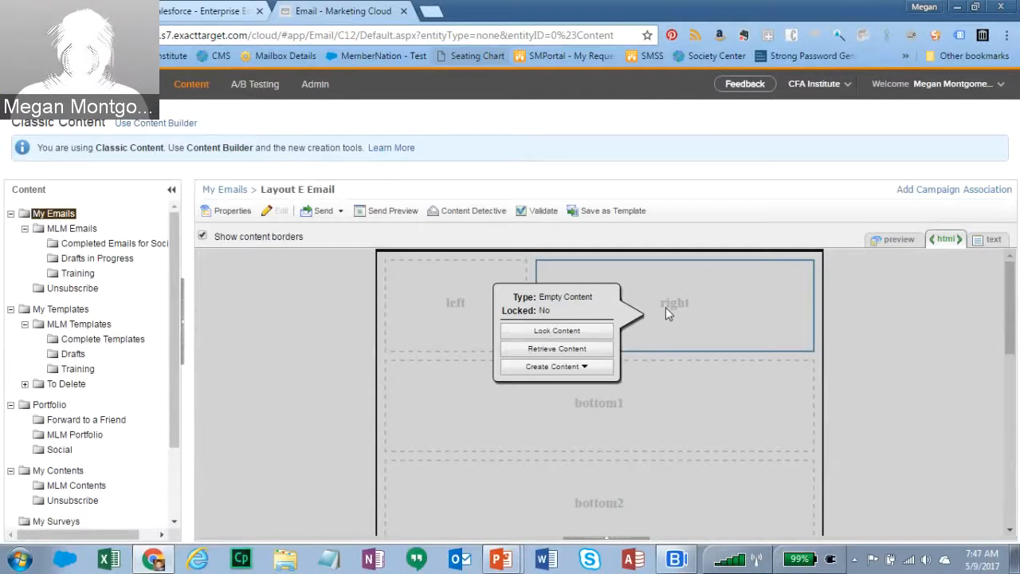
{"action": "left_click", "coordinate": [569, 368]}
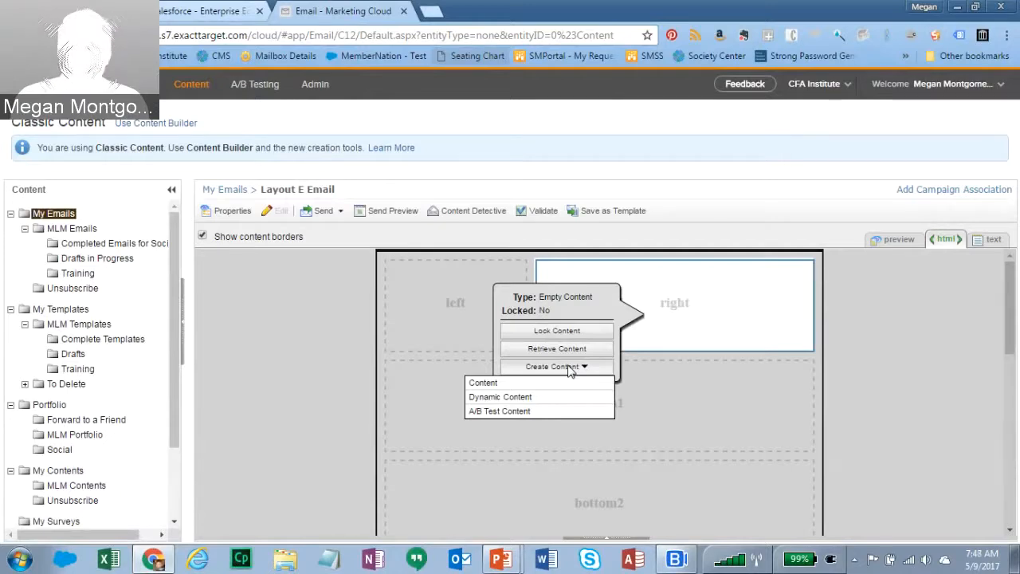
{"action": "left_click", "coordinate": [485, 384]}
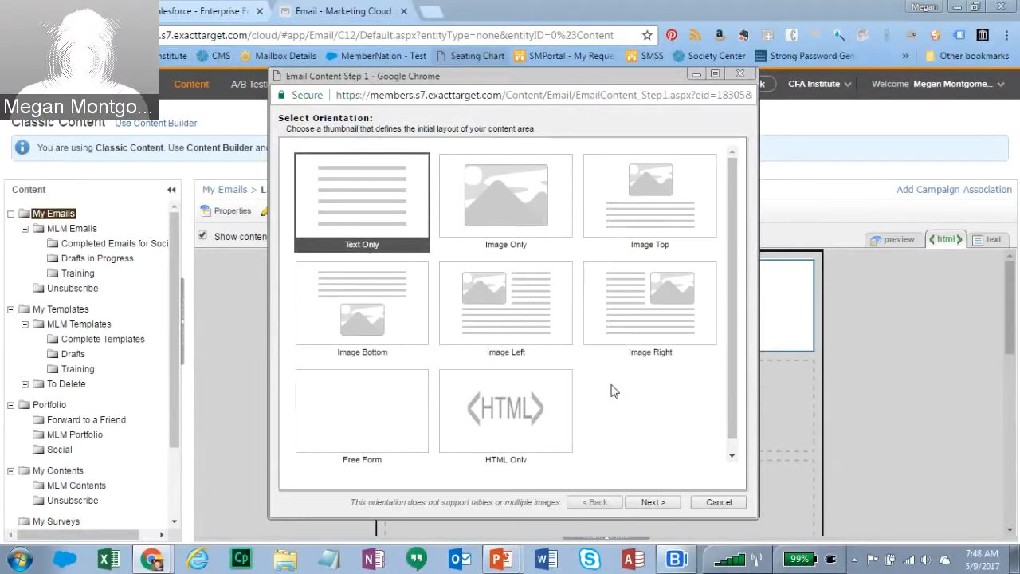
{"action": "left_click", "coordinate": [345, 393]}
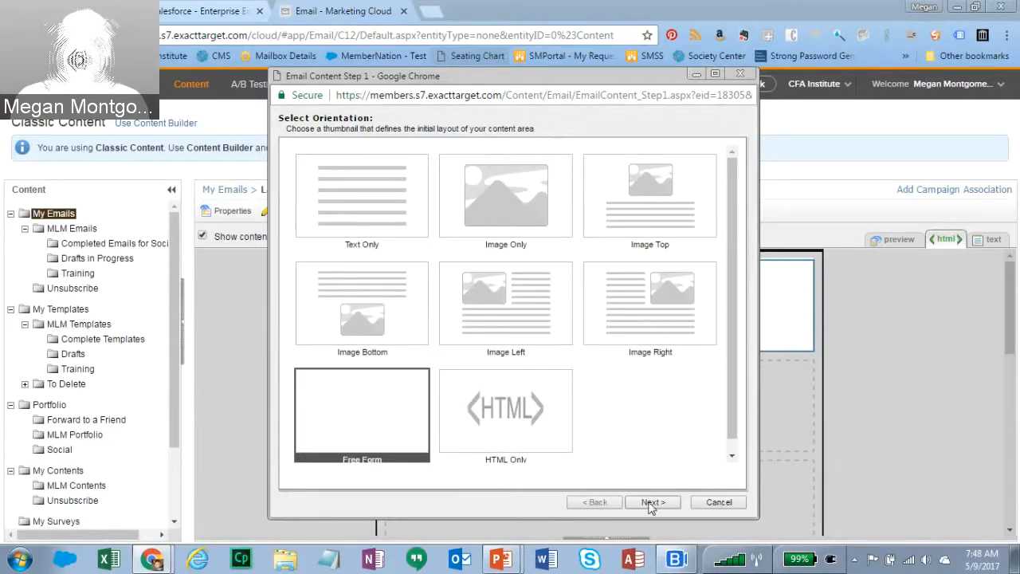
{"action": "scroll", "coordinate": [724, 391], "scroll_direction": "down", "scroll_amount": 1}
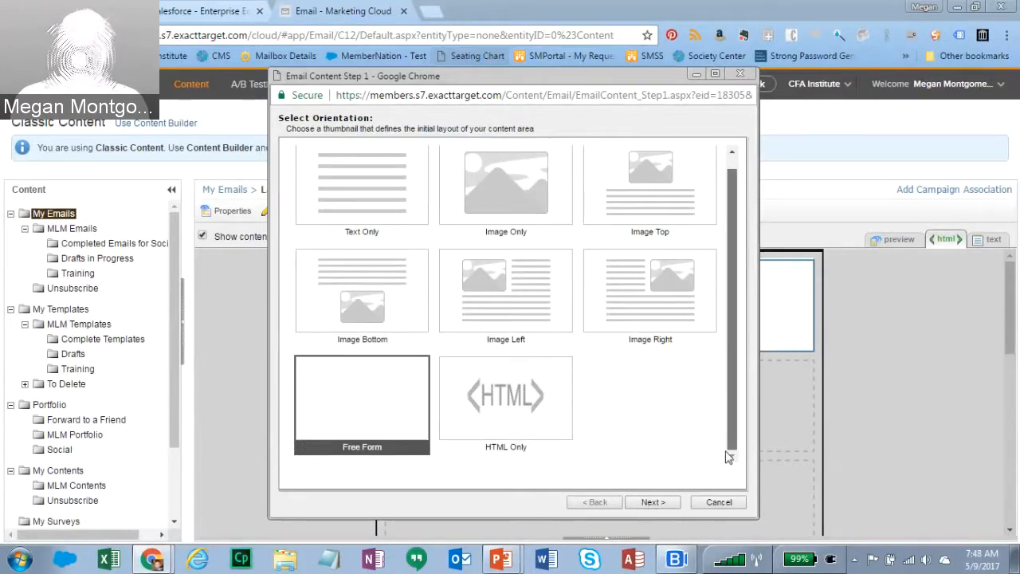
{"action": "left_click", "coordinate": [638, 501]}
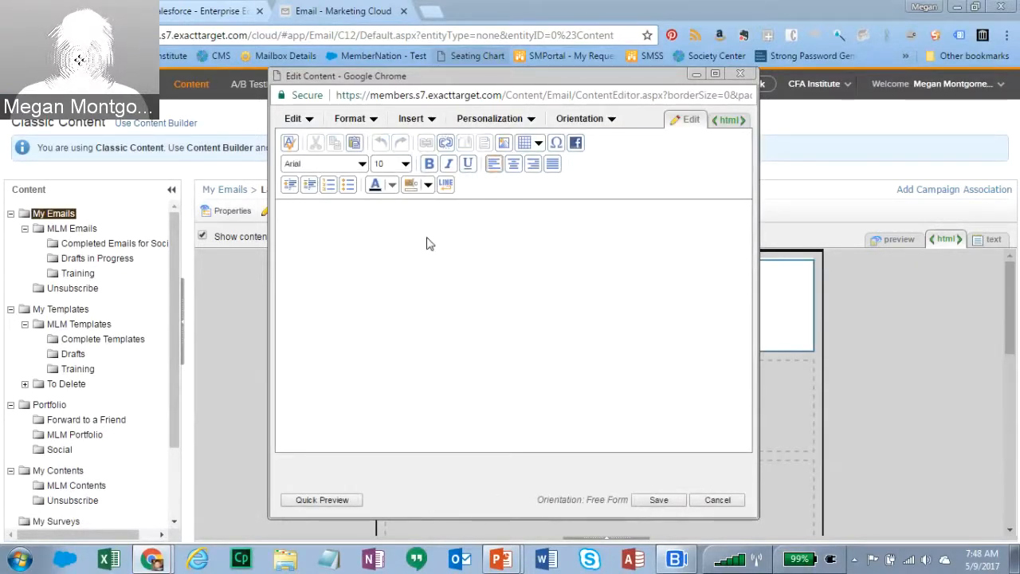
Look through the content editor's insert and personalization options, and save the empty free-form content area
{"action": "left_click", "coordinate": [421, 129]}
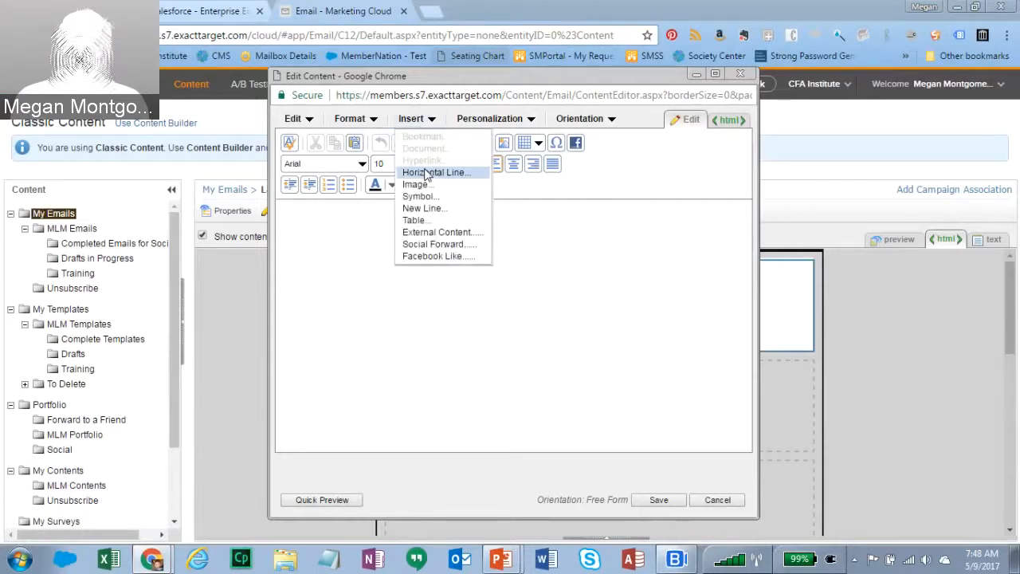
{"action": "left_click", "coordinate": [369, 263]}
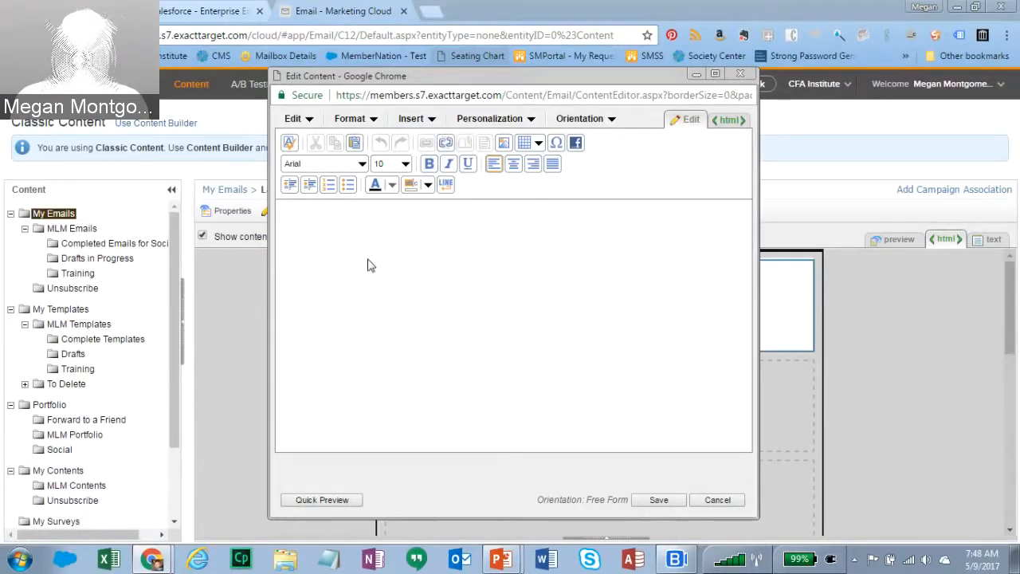
{"action": "left_click", "coordinate": [516, 123]}
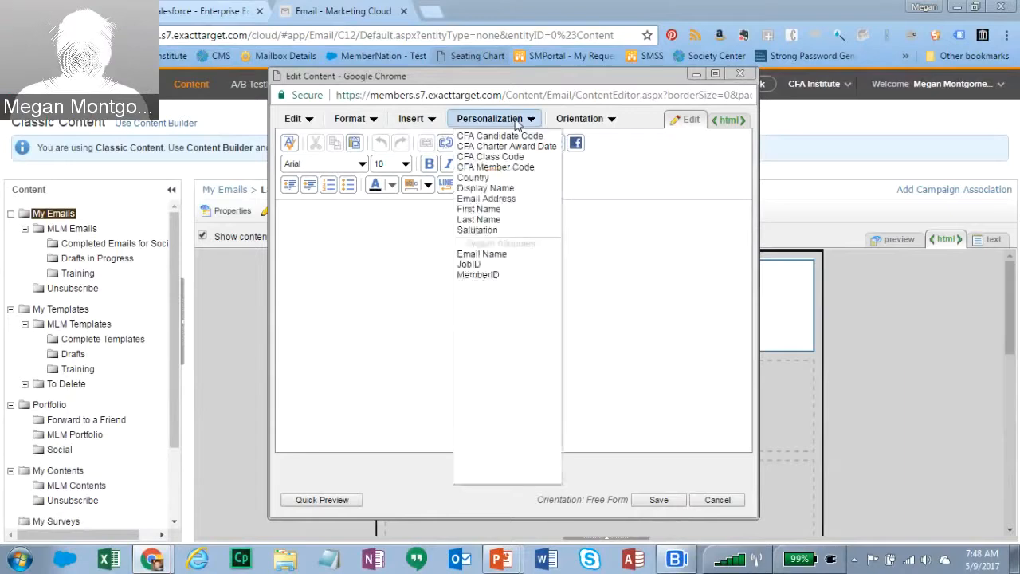
{"action": "left_click", "coordinate": [328, 343]}
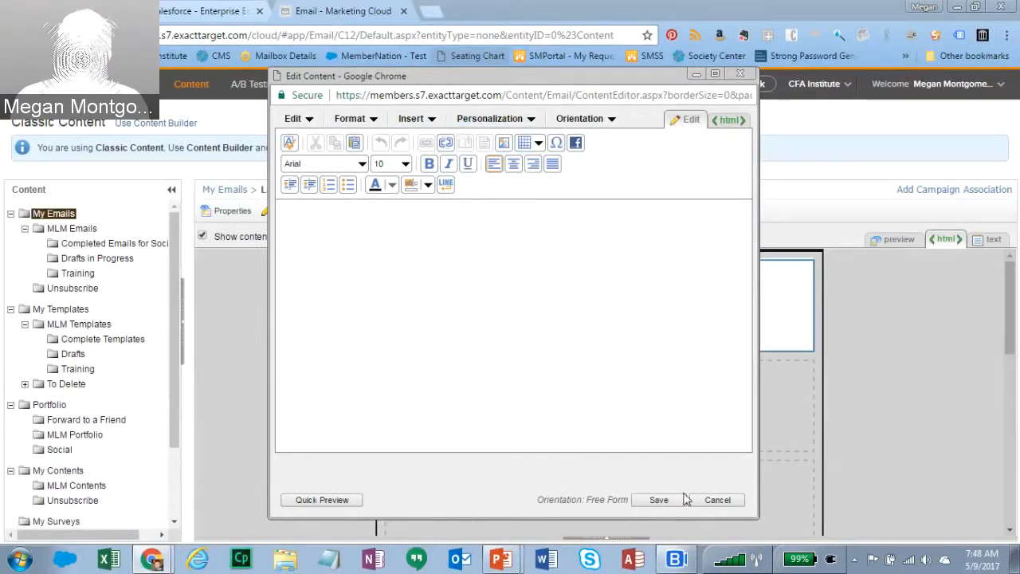
{"action": "left_click", "coordinate": [658, 500]}
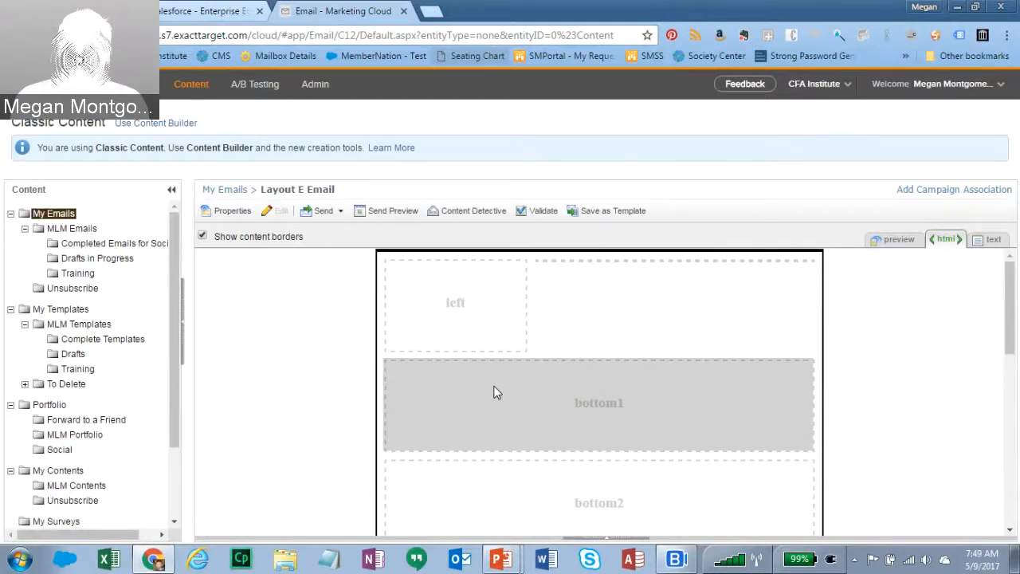
Switch to the PowerPoint slide show and advance to the slide on creating email from layout design
{"action": "left_click", "coordinate": [500, 561]}
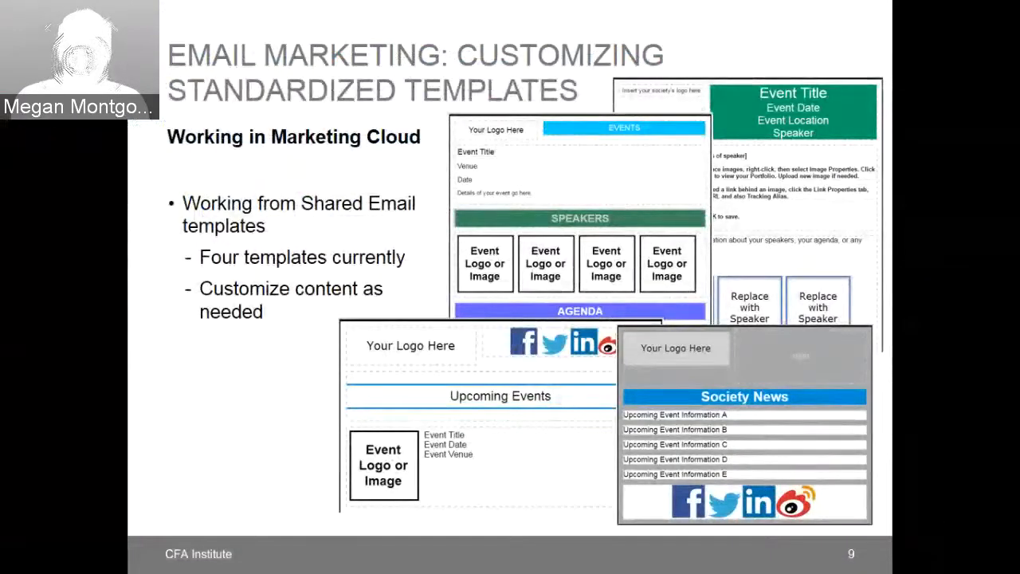
{"action": "key", "text": "Right"}
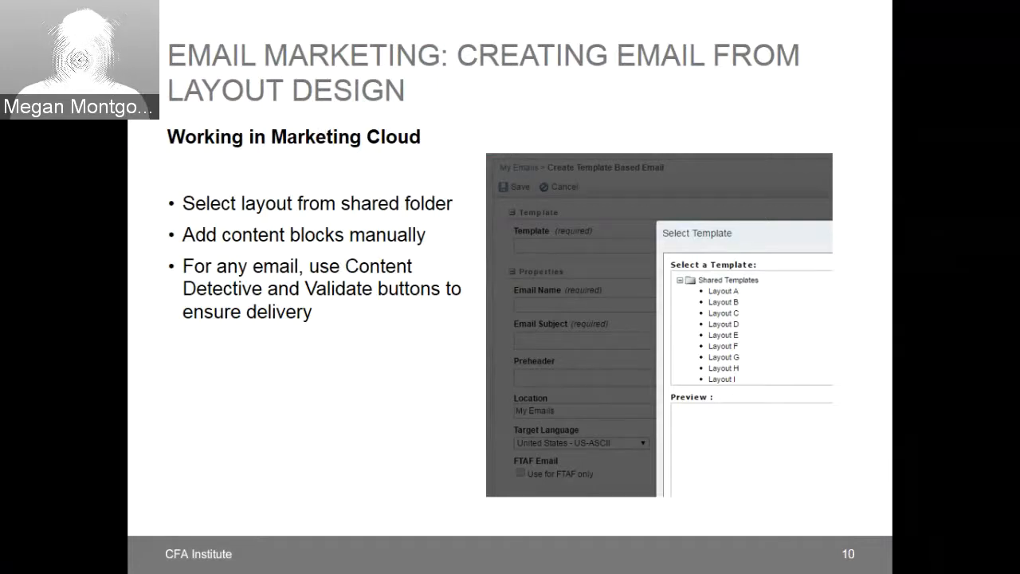
Advance the slide show to the slide on sending customized emails, and switch to the Salesforce Email Send page in Chrome
{"action": "key", "text": "Right"}
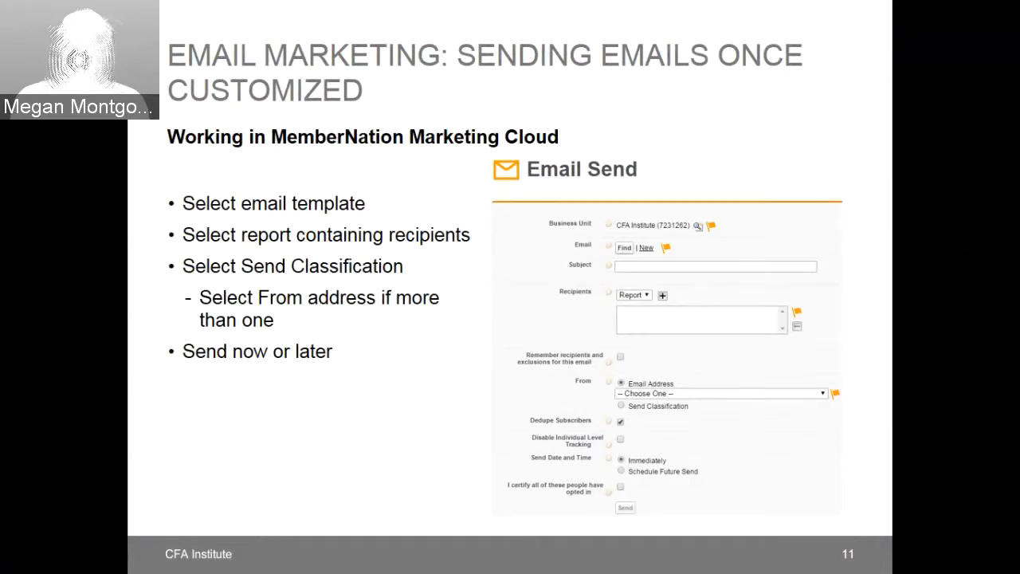
{"action": "key", "text": "alt+Tab"}
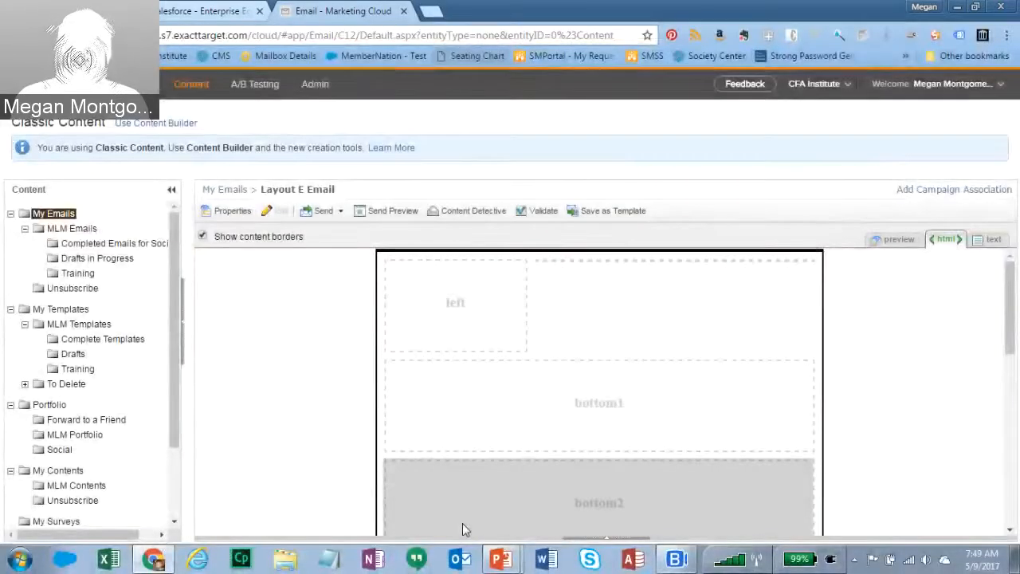
{"action": "left_click", "coordinate": [225, 12]}
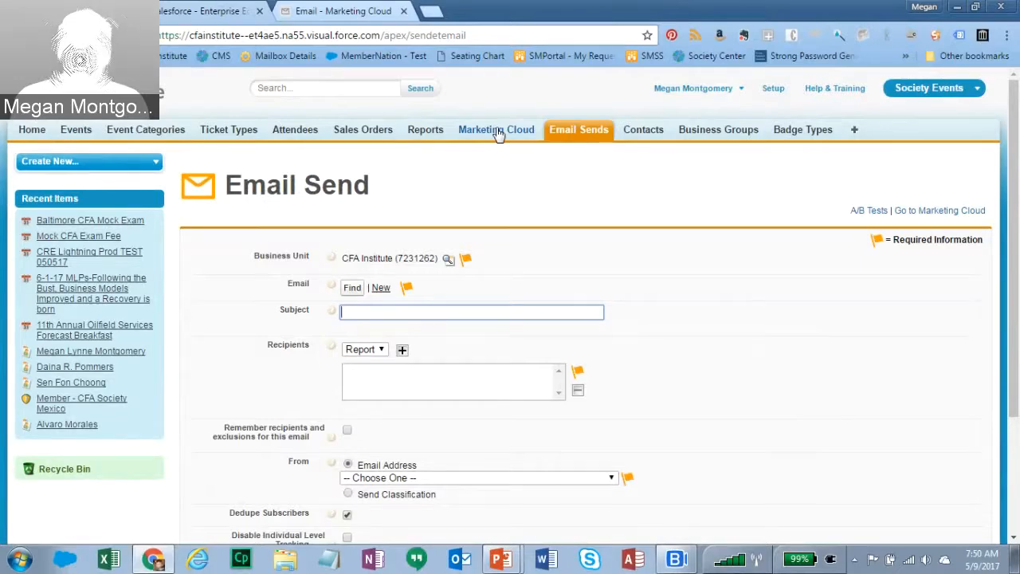
Open the Mauritius Contacts: All Badges report from the Mauritius Reports folder
{"action": "left_click", "coordinate": [433, 133]}
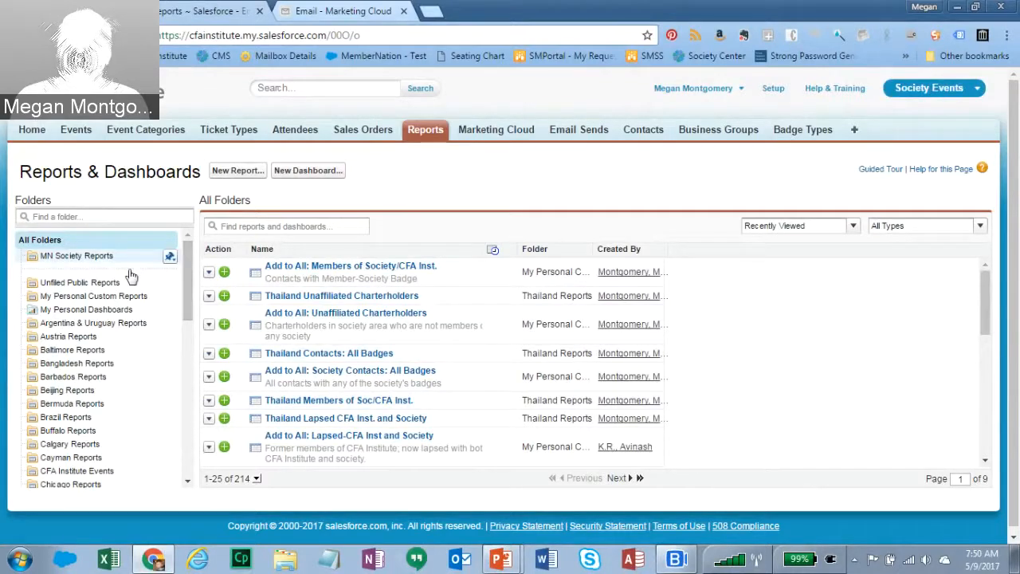
{"action": "left_click_drag", "start_coordinate": [184, 318], "coordinate": [170, 382]}
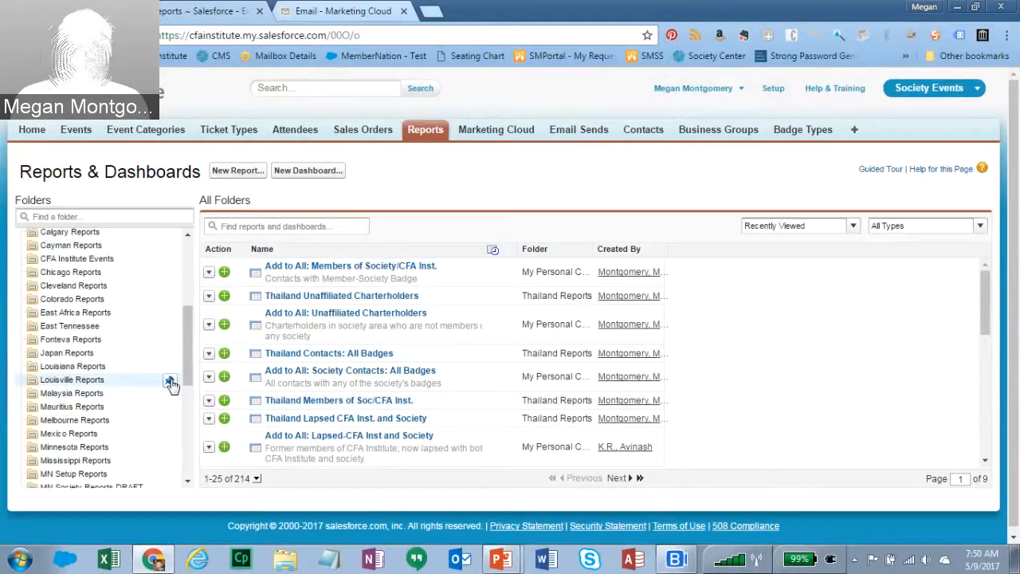
{"action": "left_click", "coordinate": [75, 407]}
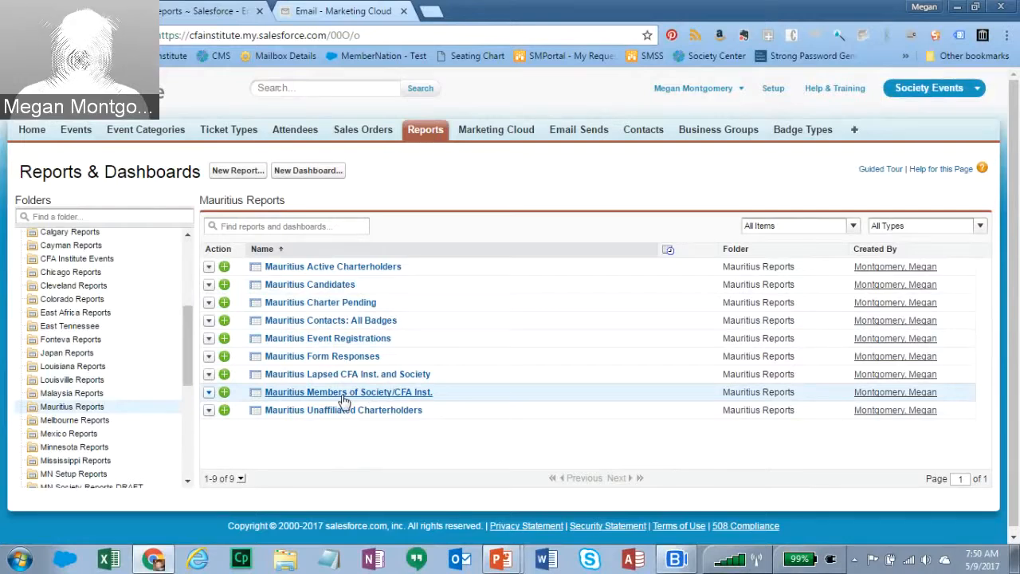
{"action": "left_click", "coordinate": [335, 322]}
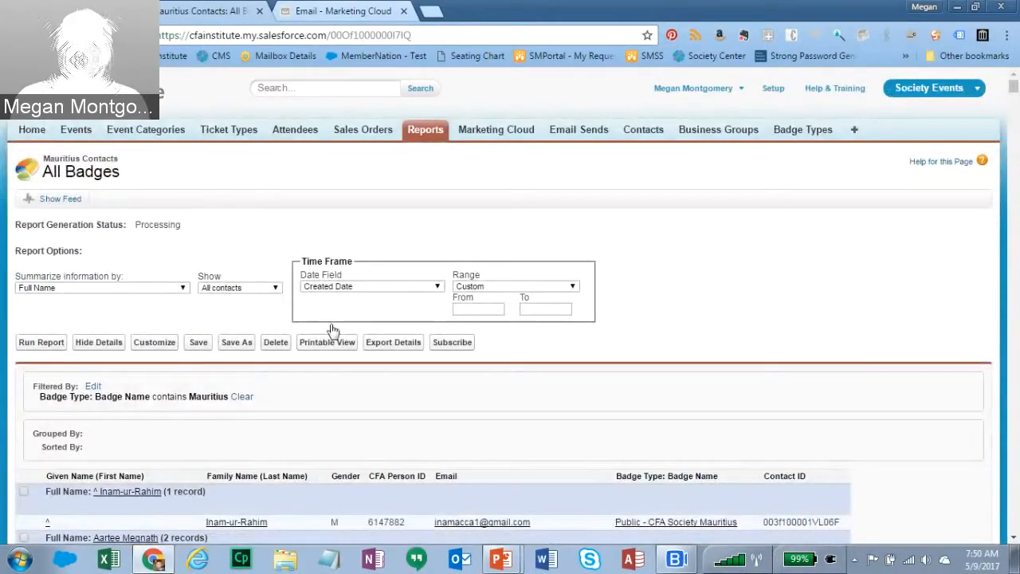
{"action": "left_click", "coordinate": [237, 343]}
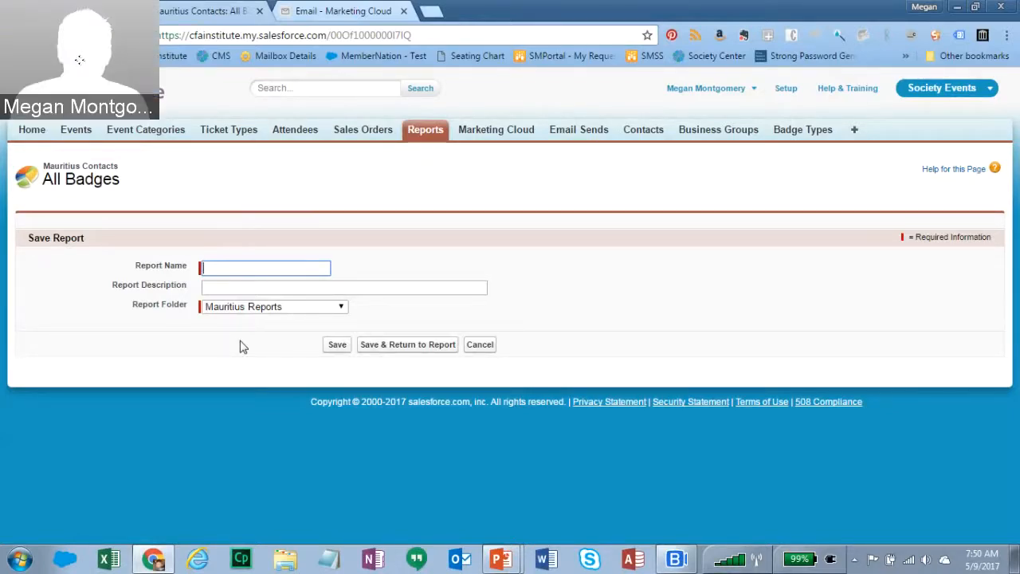
{"action": "type", "text": "Candidat"}
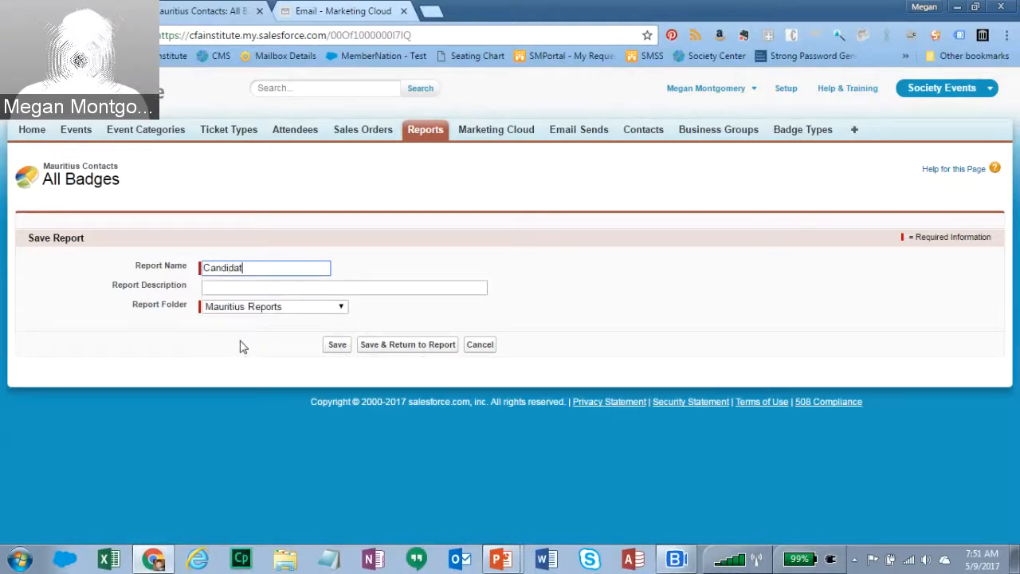
{"action": "left_click", "coordinate": [483, 350]}
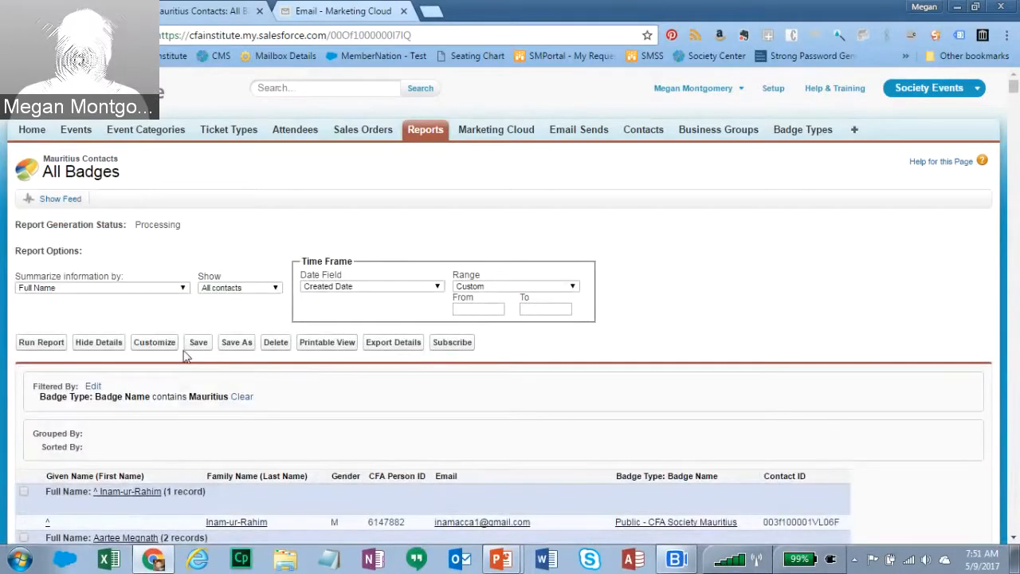
Open the All Badges report for customization, review its filters and preview records, and close it without saving
{"action": "left_click", "coordinate": [157, 345]}
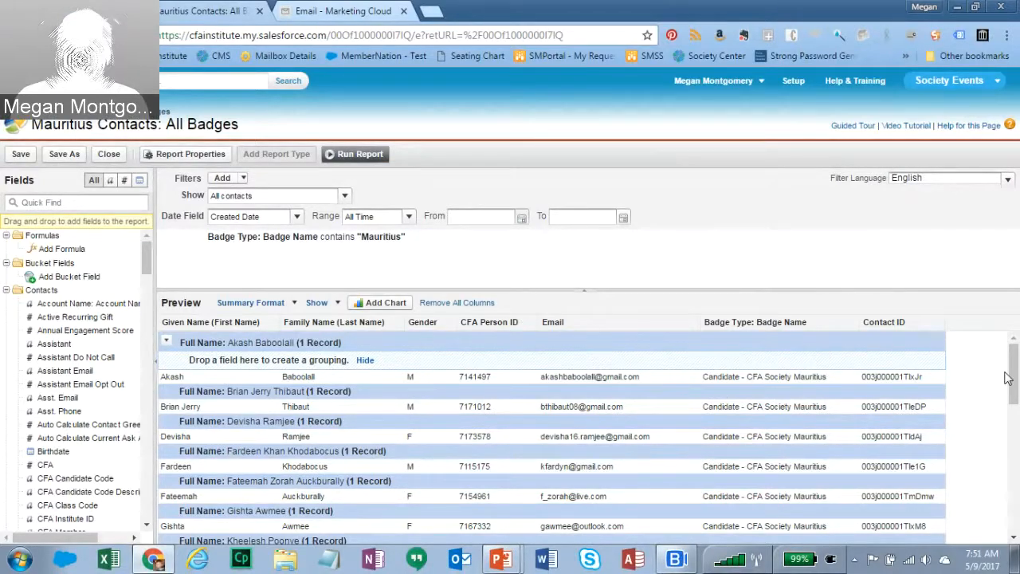
{"action": "mouse_move", "coordinate": [1014, 374]}
{"action": "left_mouse_down"}
{"action": "mouse_move", "coordinate": [1010, 527]}
{"action": "mouse_move", "coordinate": [1013, 358]}
{"action": "left_mouse_up"}
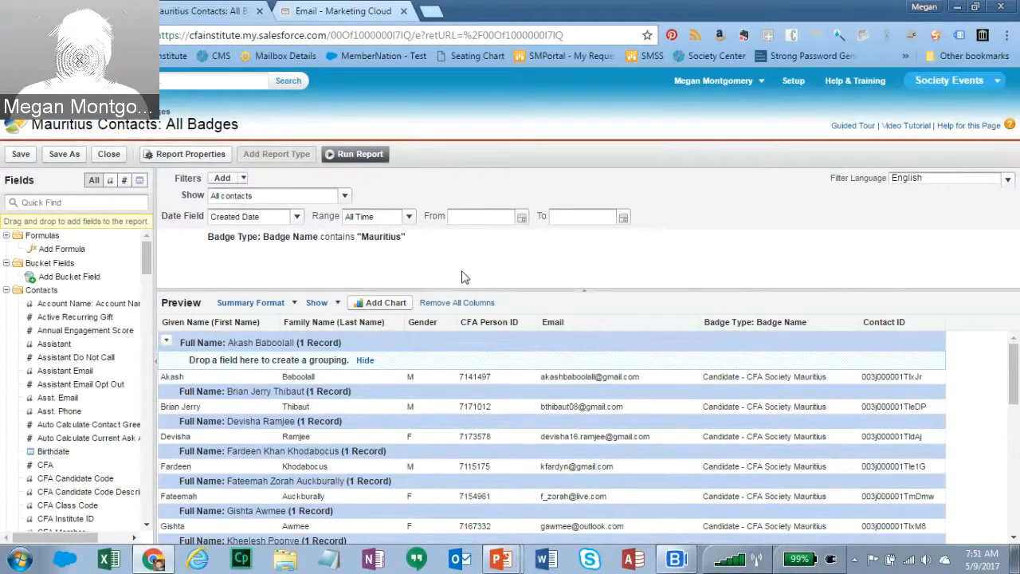
{"action": "left_click", "coordinate": [103, 157]}
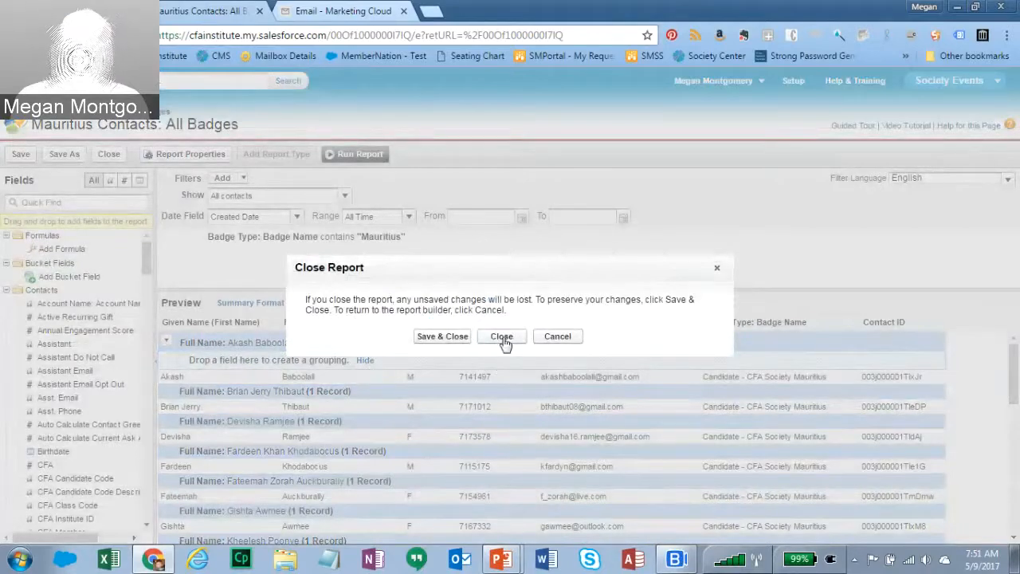
{"action": "left_click", "coordinate": [502, 336]}
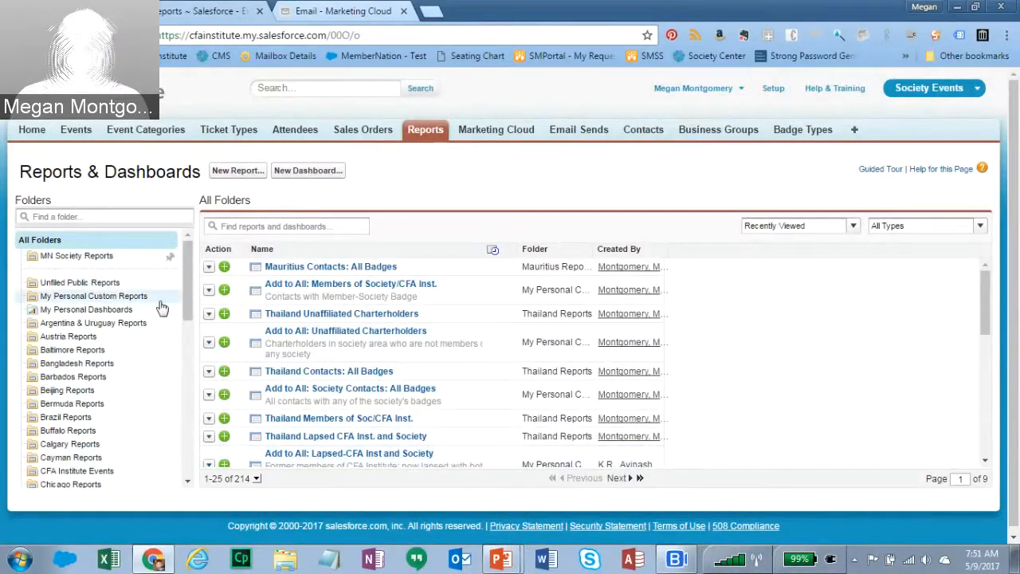
Reopen the Mauritius Contacts: All Badges report and run it
{"action": "left_click", "coordinate": [324, 267]}
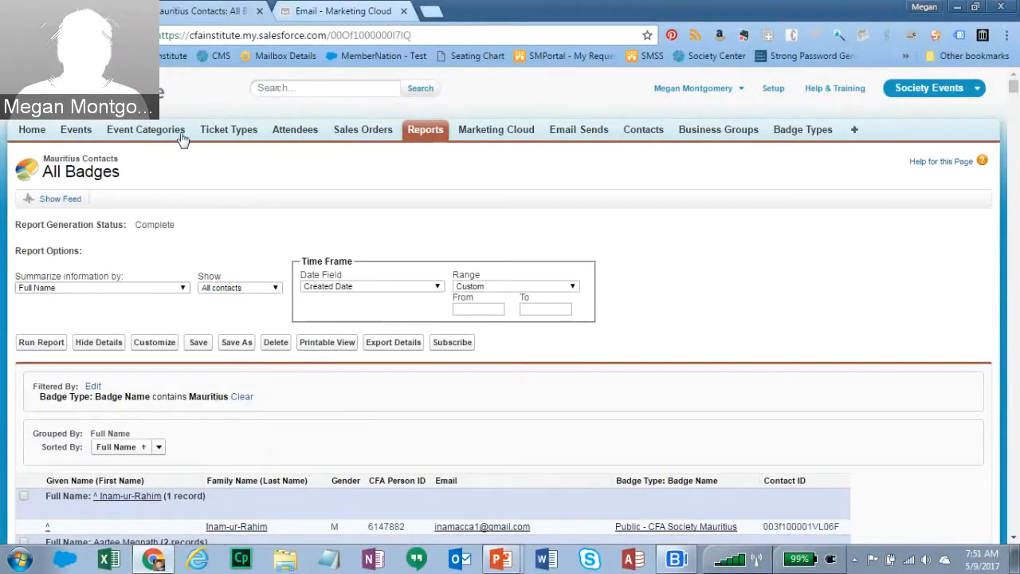
{"action": "left_click", "coordinate": [41, 343]}
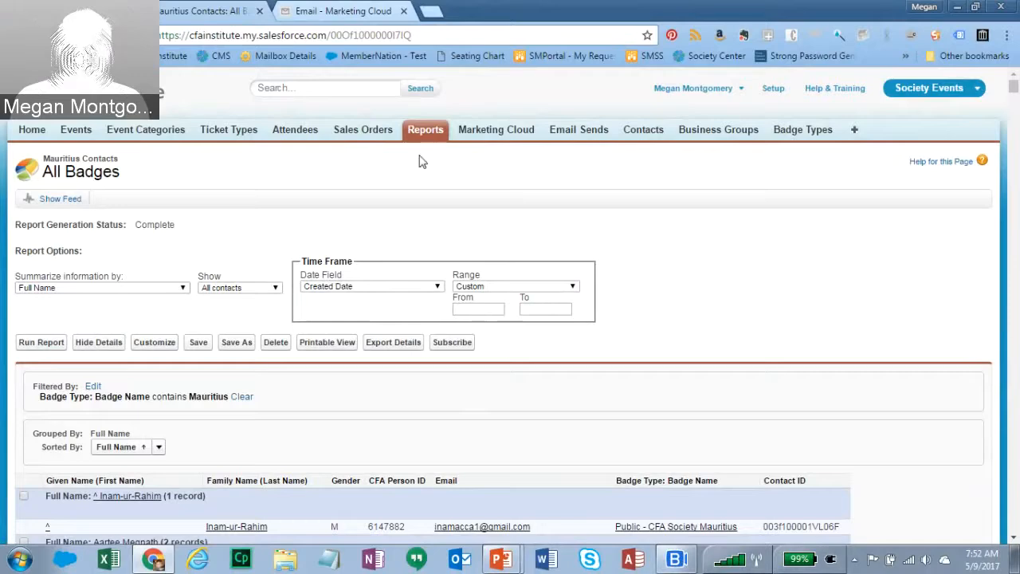
Start an email send and select the Training Template email from the my emails folder
{"action": "left_click", "coordinate": [488, 137]}
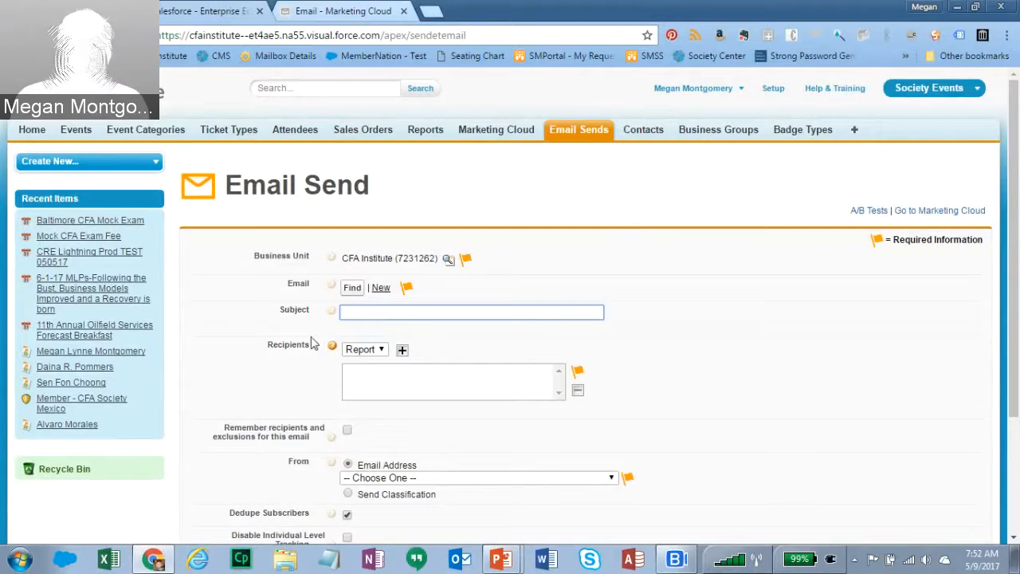
{"action": "left_click", "coordinate": [351, 289]}
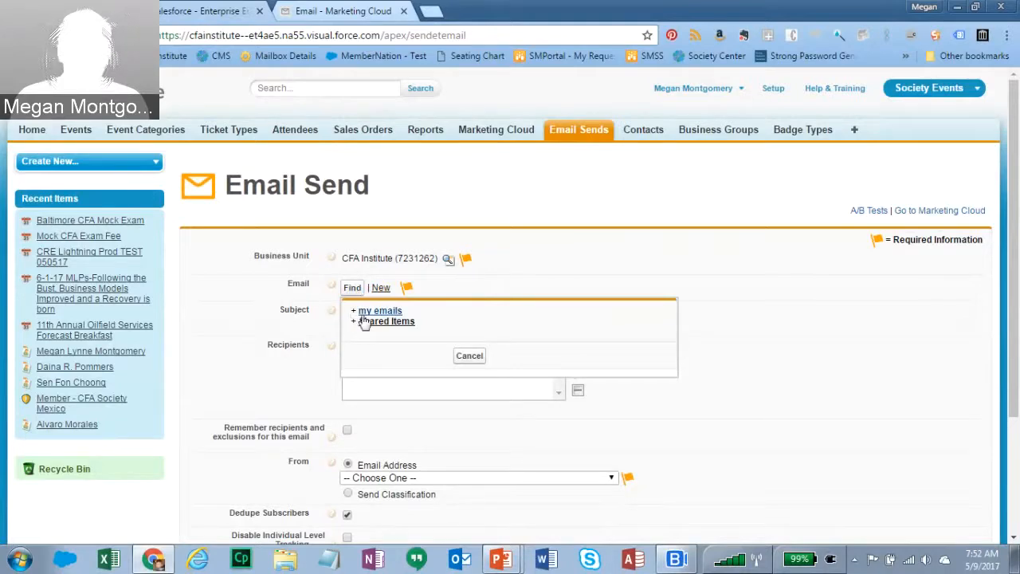
{"action": "left_click", "coordinate": [378, 324]}
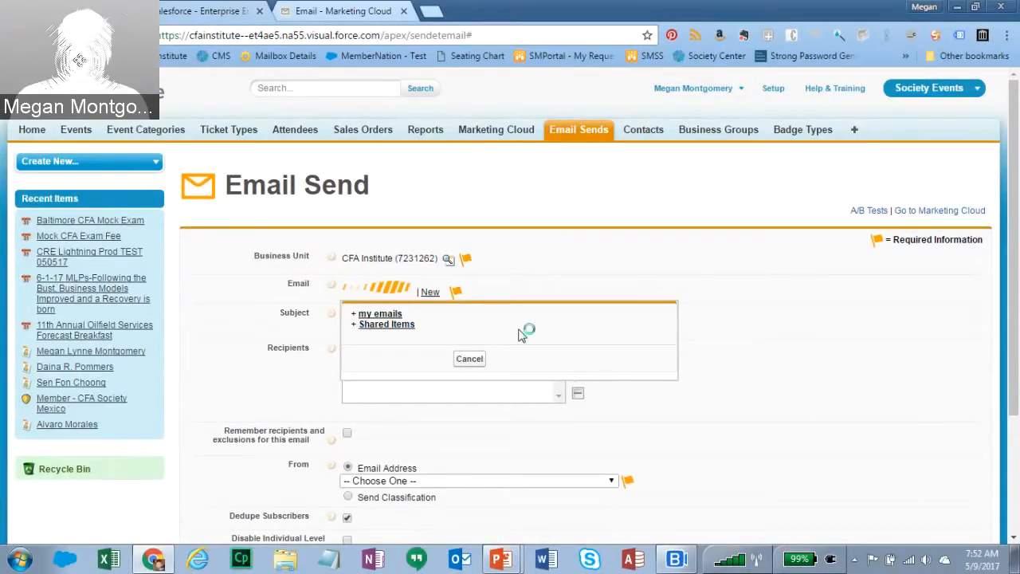
{"action": "left_click", "coordinate": [383, 312]}
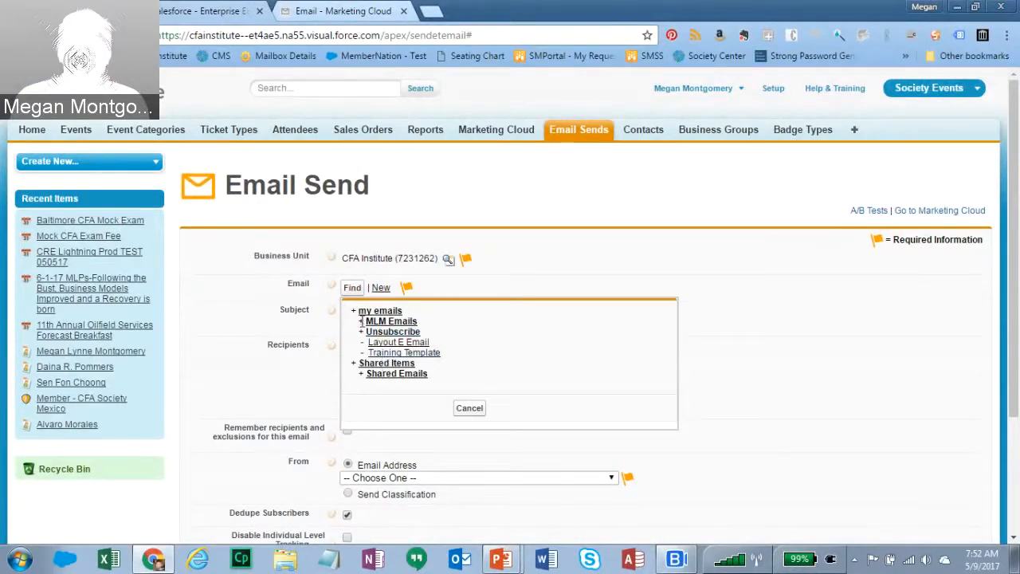
{"action": "left_click", "coordinate": [418, 353]}
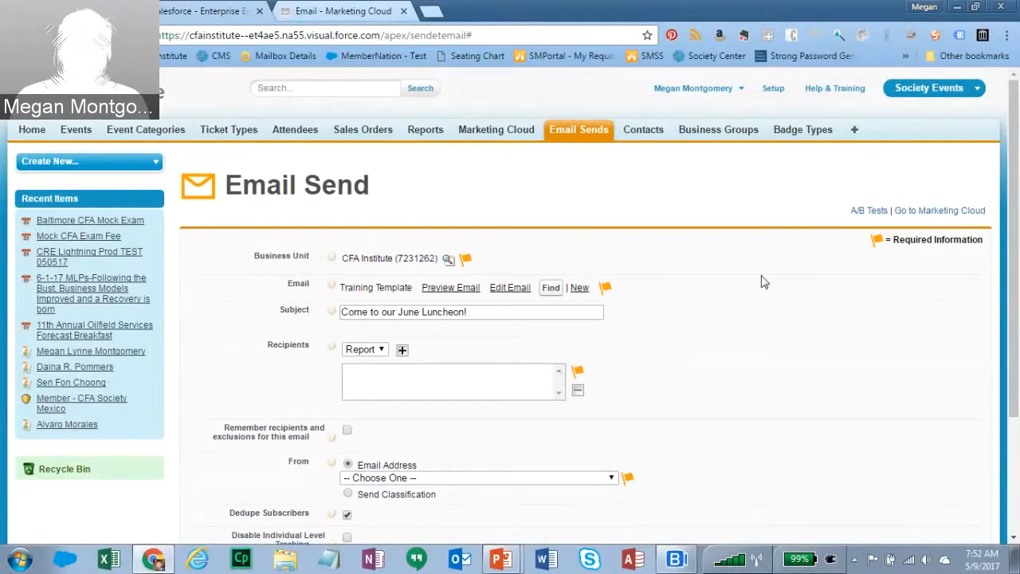
{"action": "left_click_drag", "start_coordinate": [478, 312], "coordinate": [272, 287]}
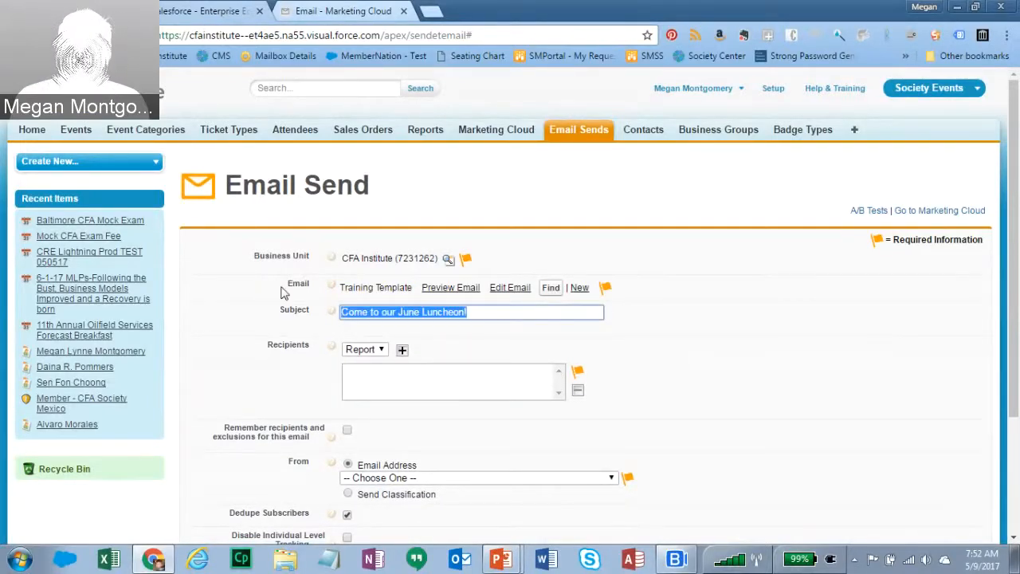
Add the Test EM Report from the MN Society Reports DRAFT folder as the email's recipients
{"action": "left_click_drag", "start_coordinate": [1011, 314], "coordinate": [1006, 417]}
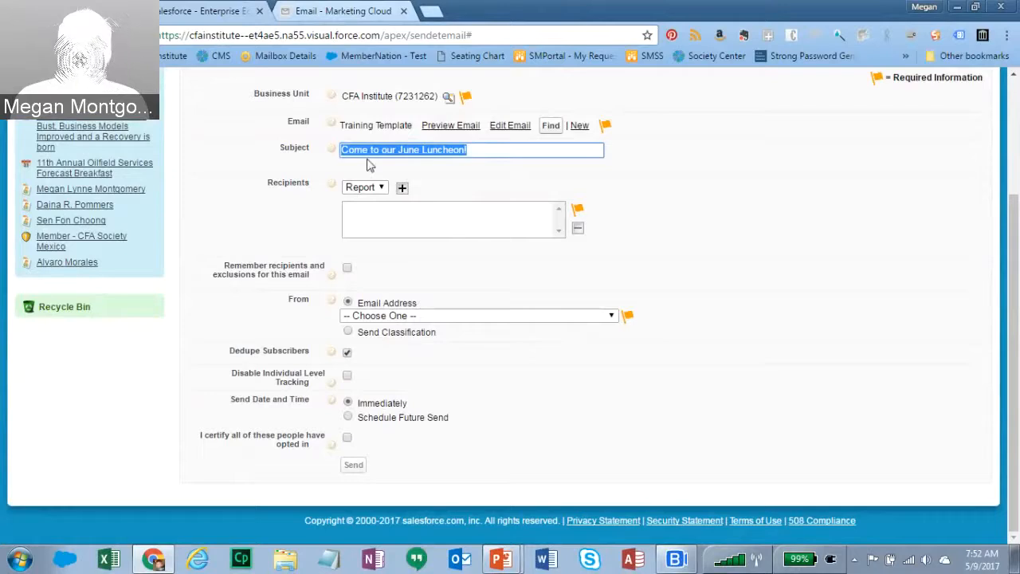
{"action": "left_click", "coordinate": [402, 189]}
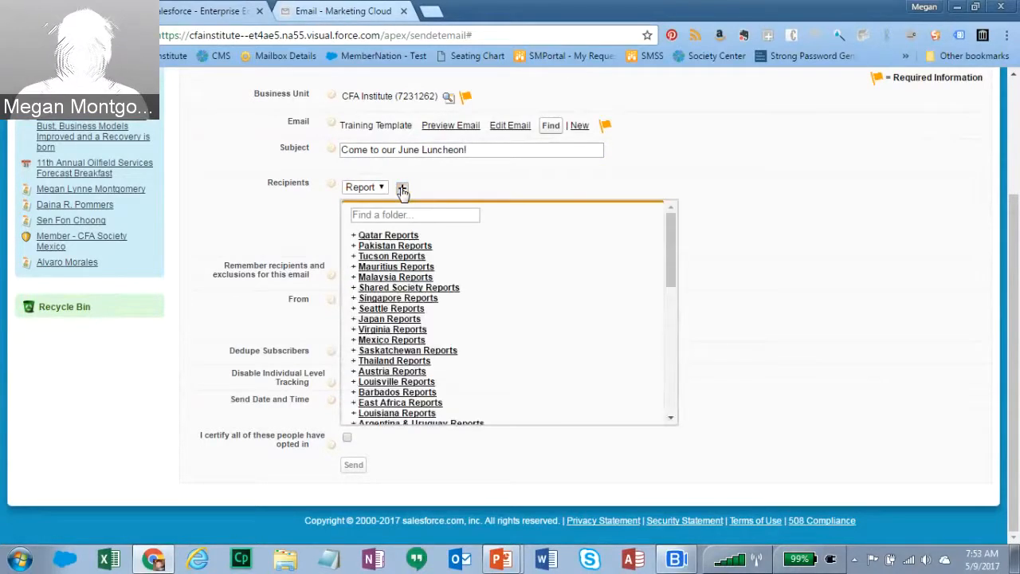
{"action": "left_click_drag", "start_coordinate": [674, 278], "coordinate": [674, 380]}
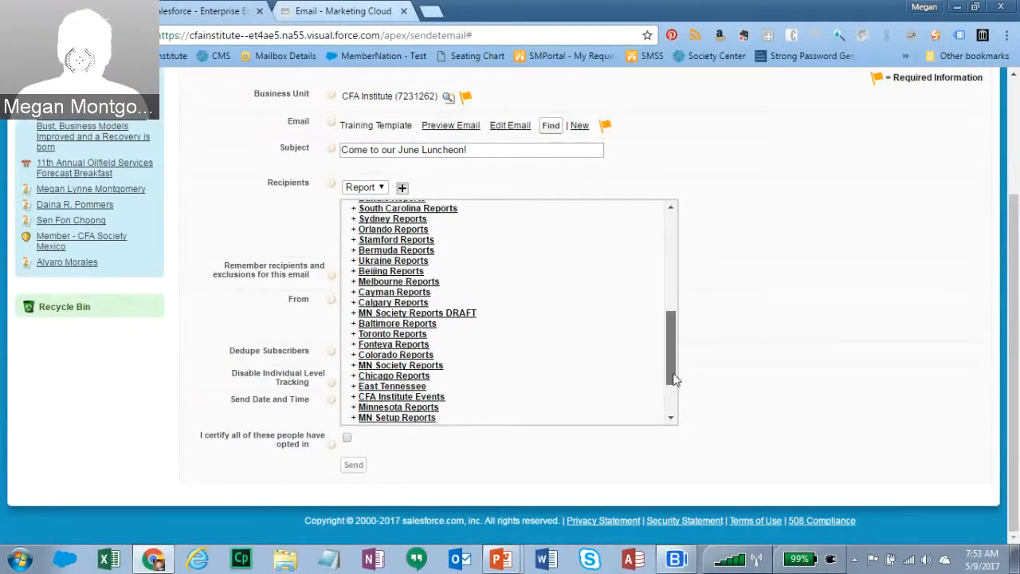
{"action": "left_click", "coordinate": [378, 312]}
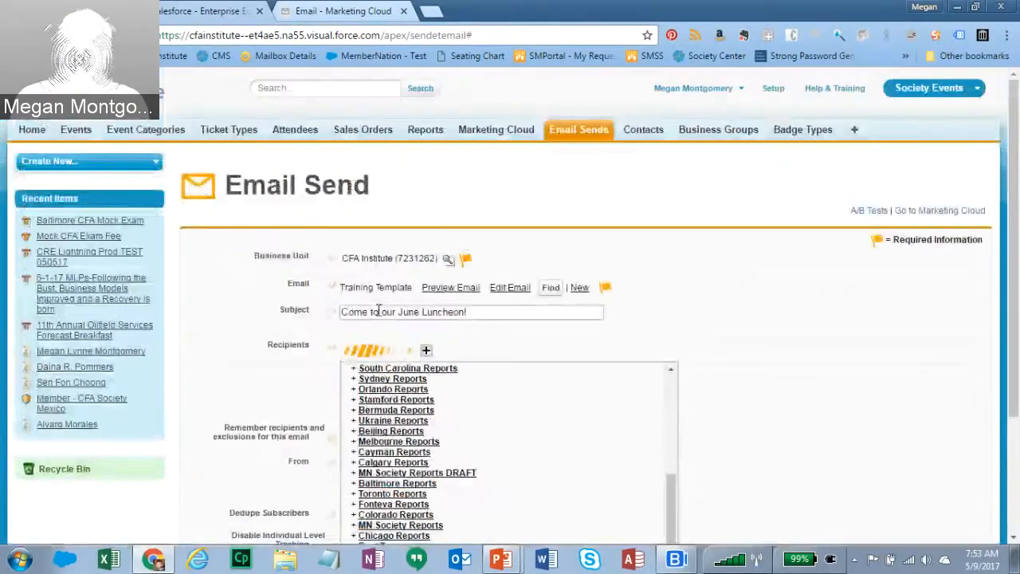
{"action": "scroll", "coordinate": [1005, 386], "scroll_direction": "down", "scroll_amount": 2}
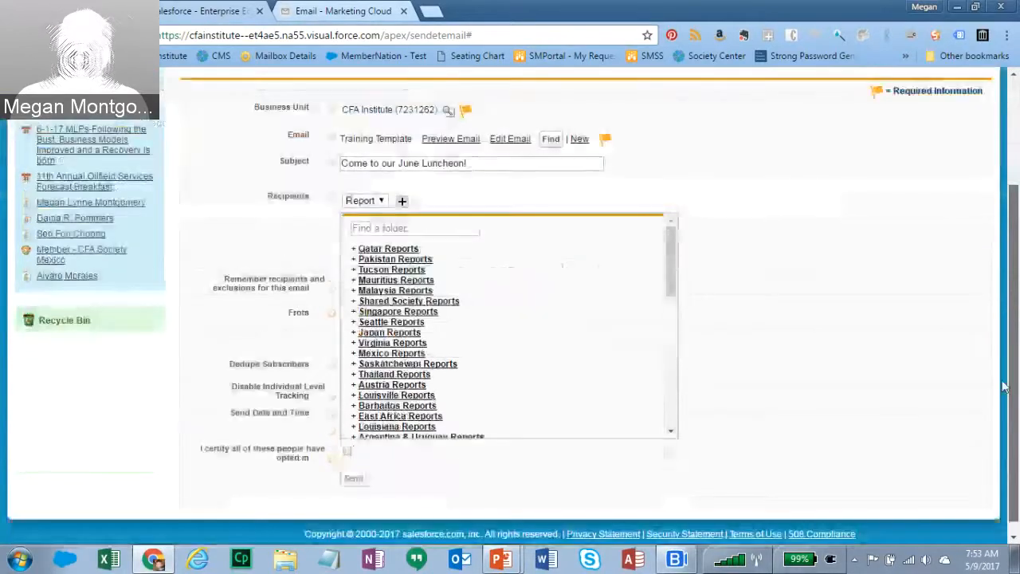
{"action": "left_click_drag", "start_coordinate": [672, 275], "coordinate": [674, 391]}
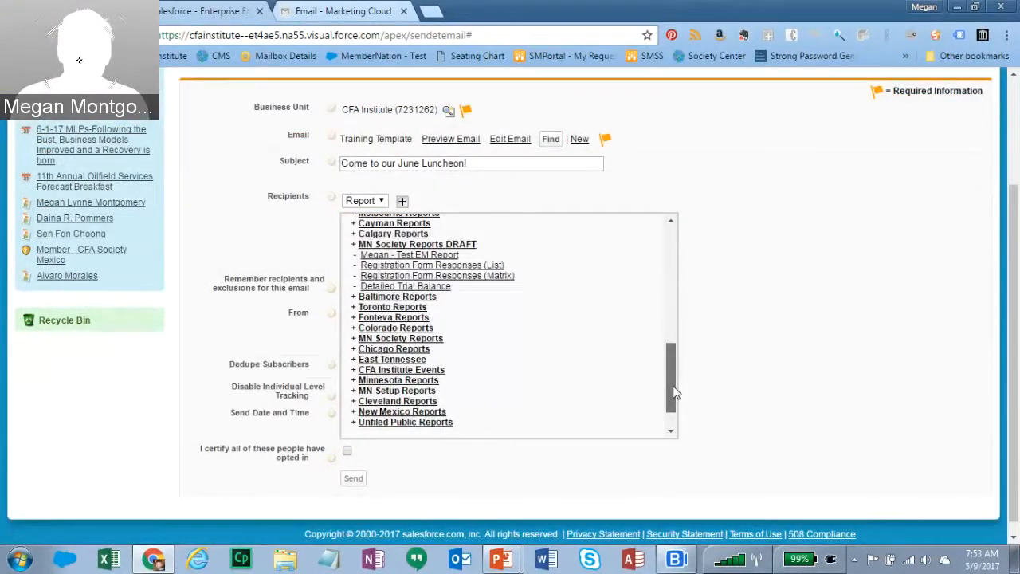
{"action": "left_click", "coordinate": [427, 255]}
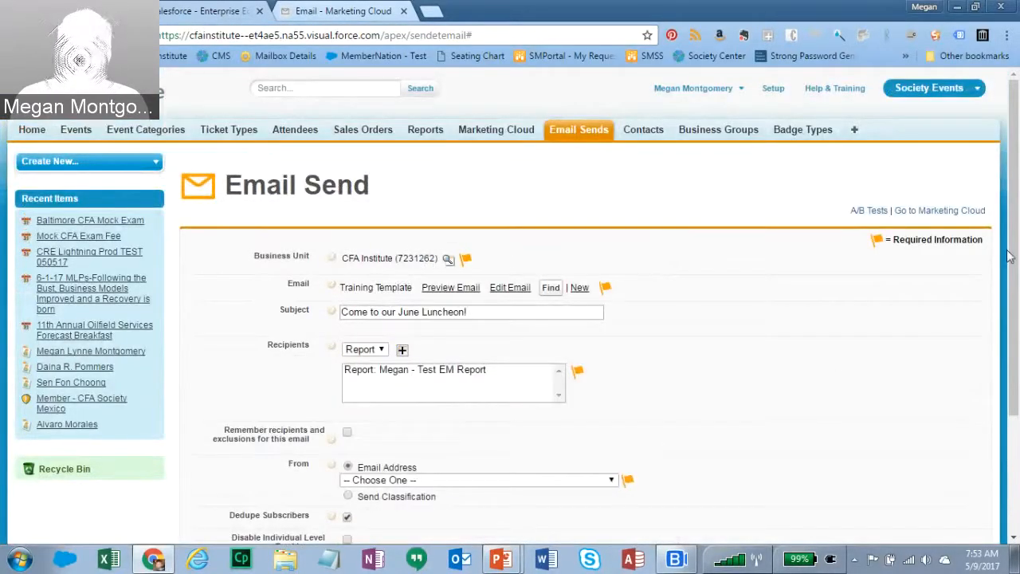
Remember the recipients and exclusions for this email, and set its From option to the Default Commercial send classification
{"action": "left_click_drag", "start_coordinate": [1010, 234], "coordinate": [1009, 349]}
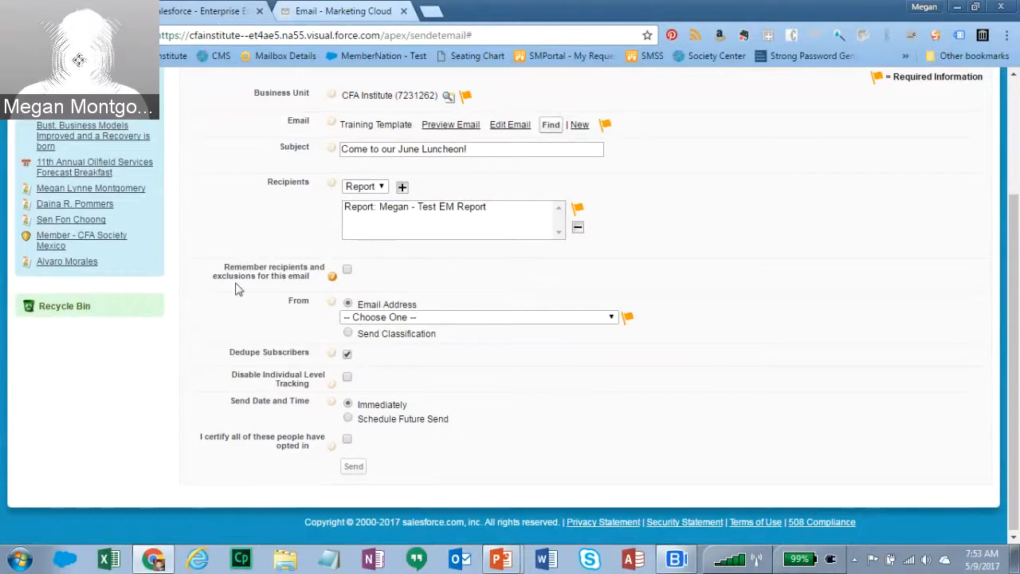
{"action": "left_click", "coordinate": [349, 272]}
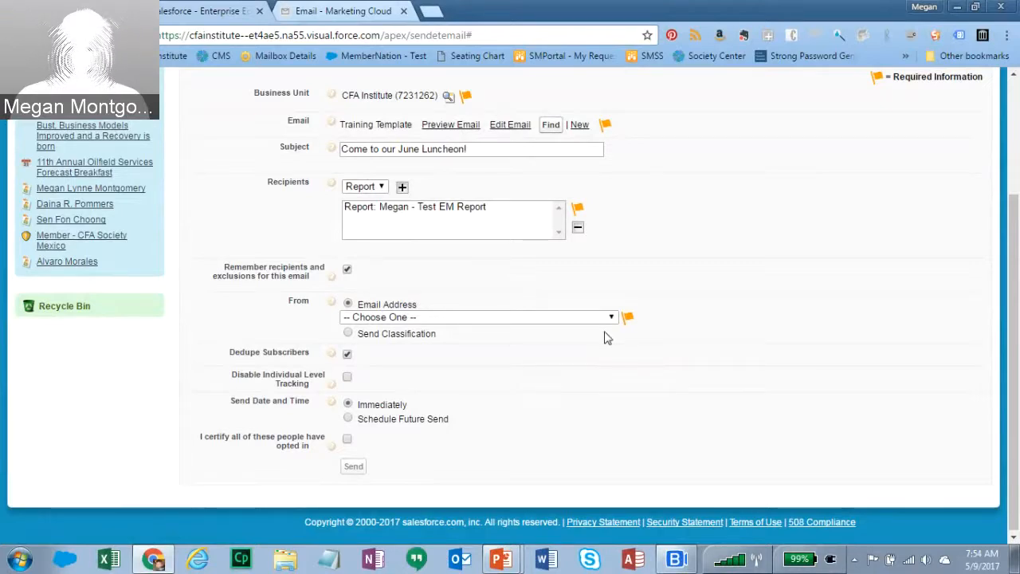
{"action": "left_click", "coordinate": [348, 334]}
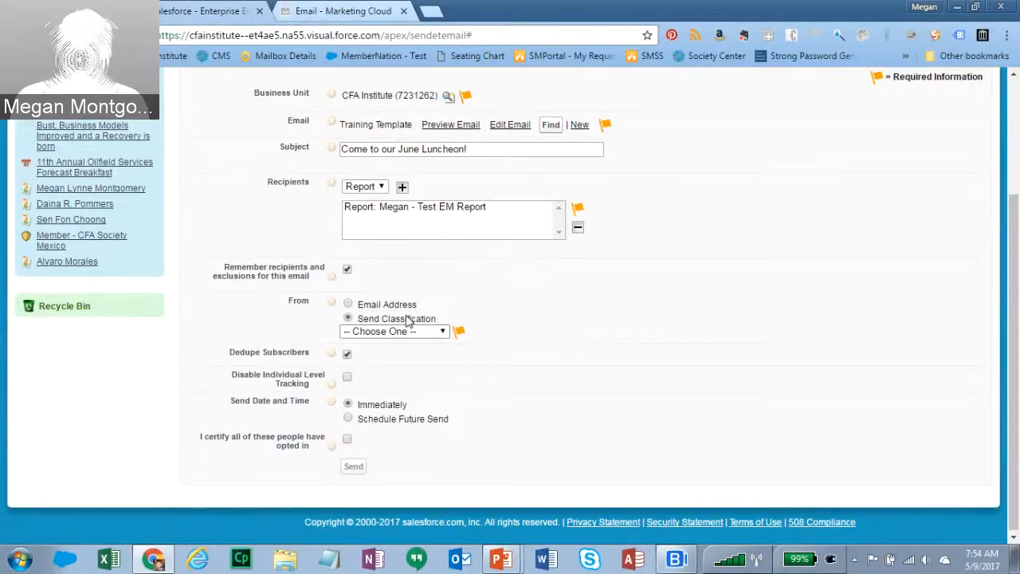
{"action": "left_click", "coordinate": [426, 332]}
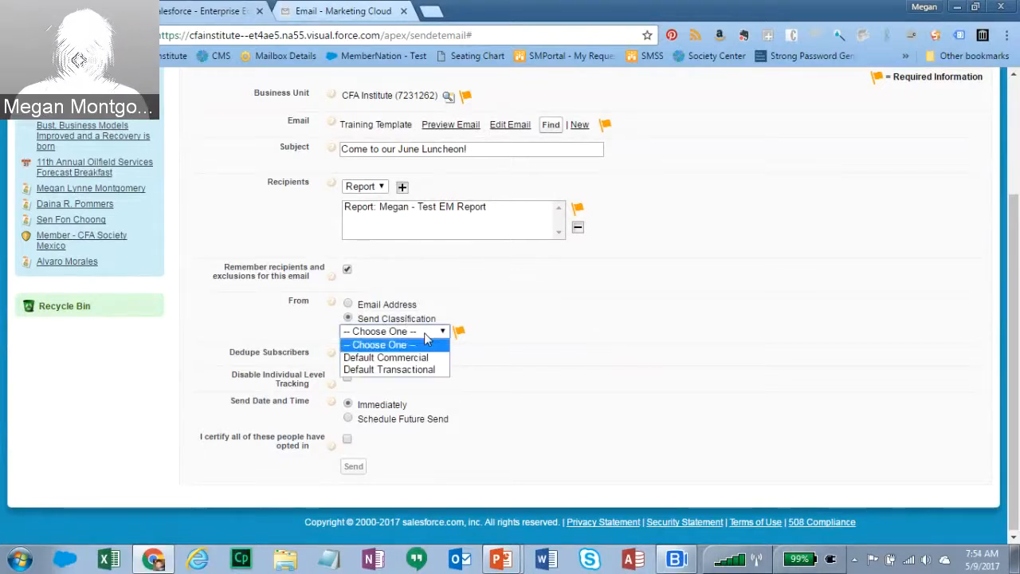
{"action": "left_click", "coordinate": [388, 357]}
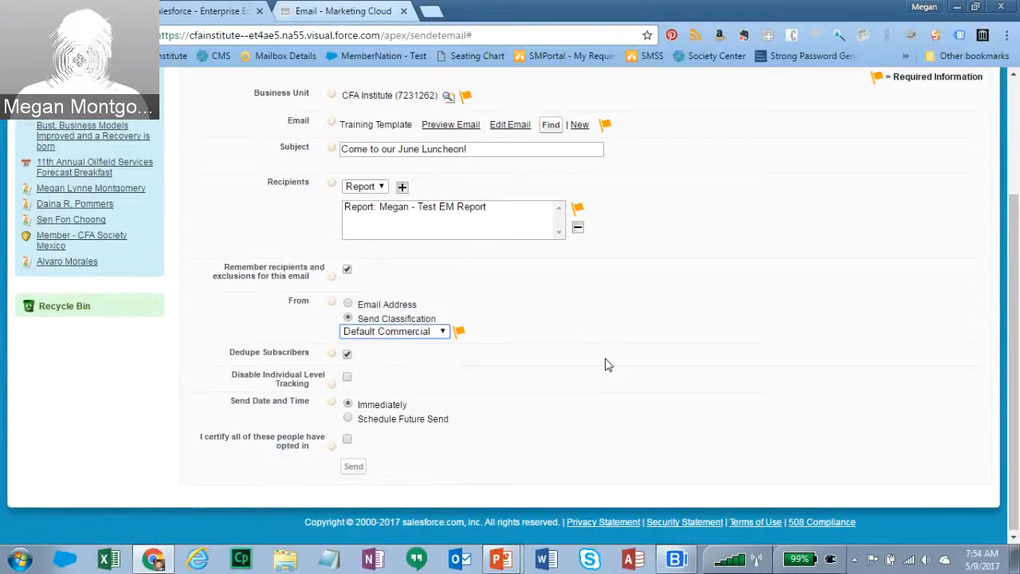
{"action": "left_click", "coordinate": [409, 335]}
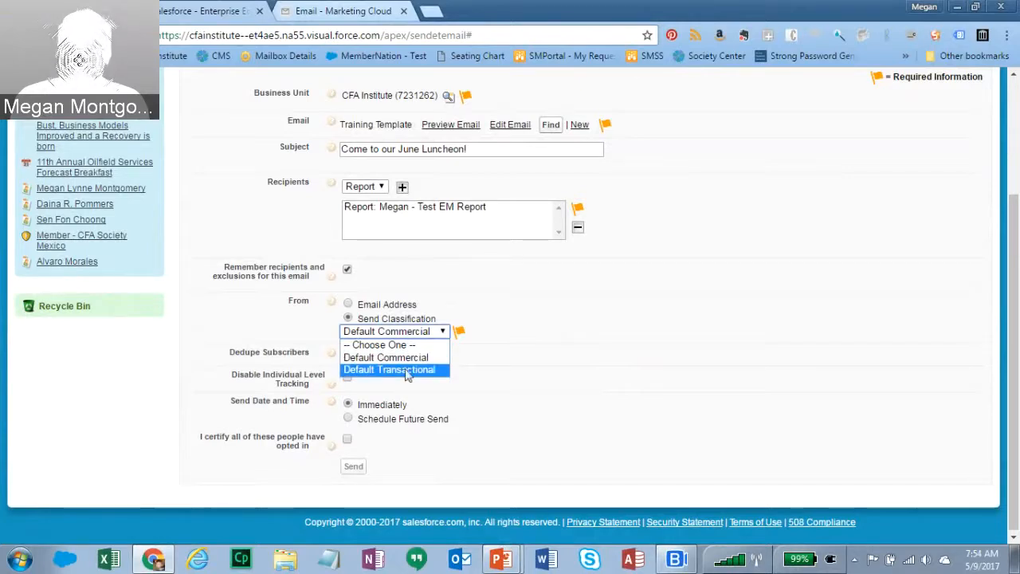
{"action": "left_click", "coordinate": [385, 357]}
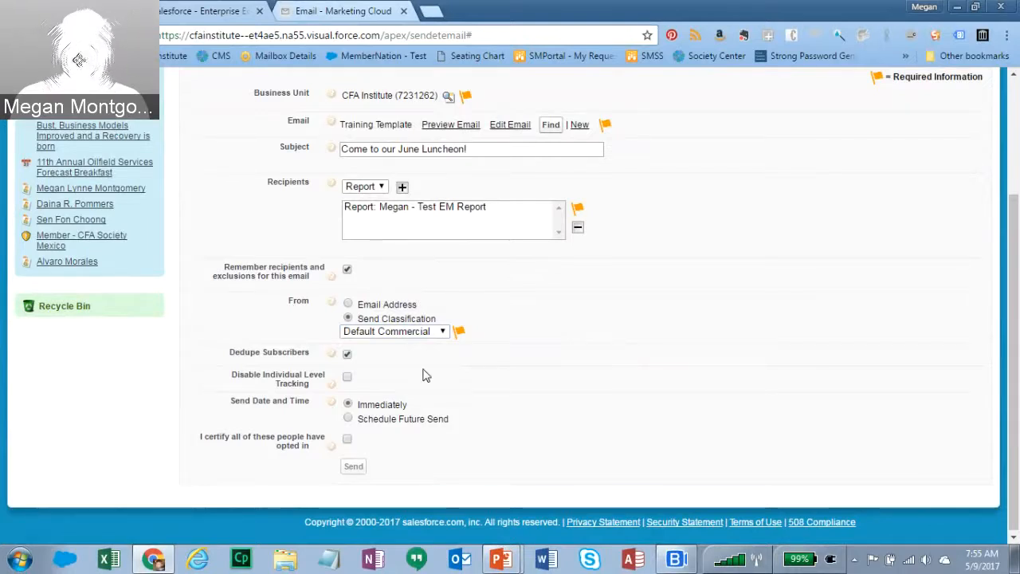
{"action": "left_click", "coordinate": [421, 332]}
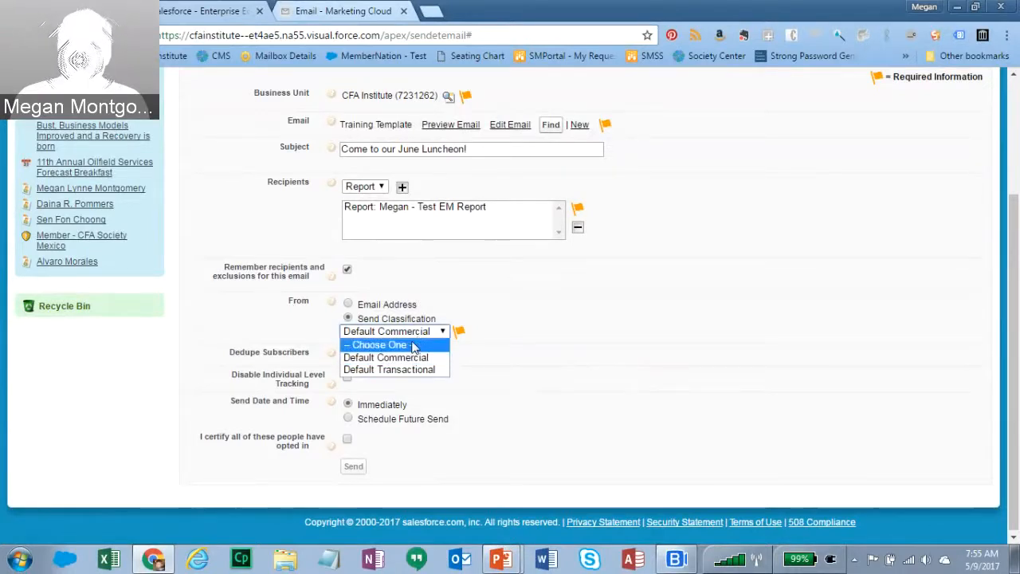
{"action": "left_click", "coordinate": [409, 358]}
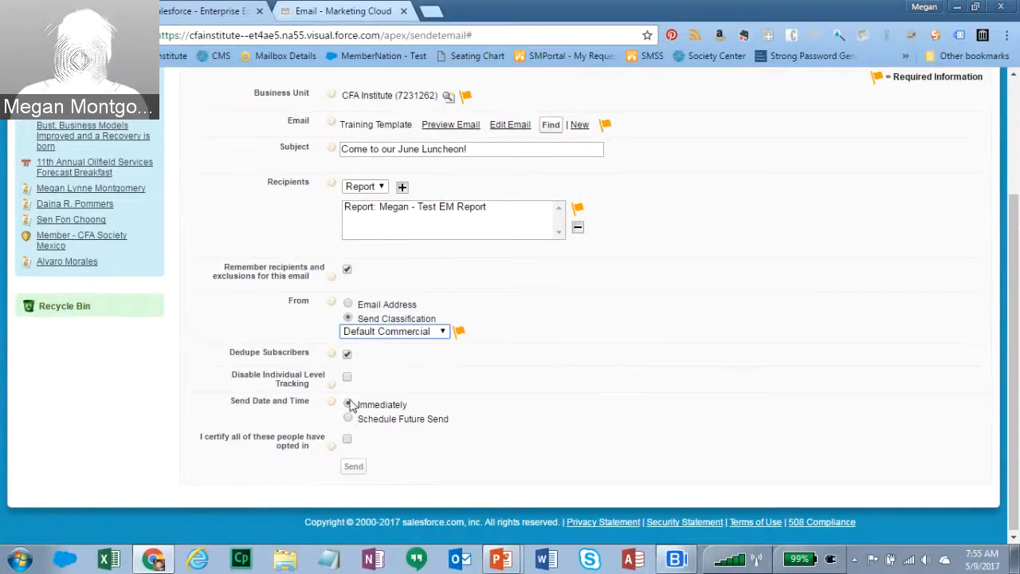
Certify that all recipients have opted in and send the email immediately
{"action": "left_click", "coordinate": [348, 439]}
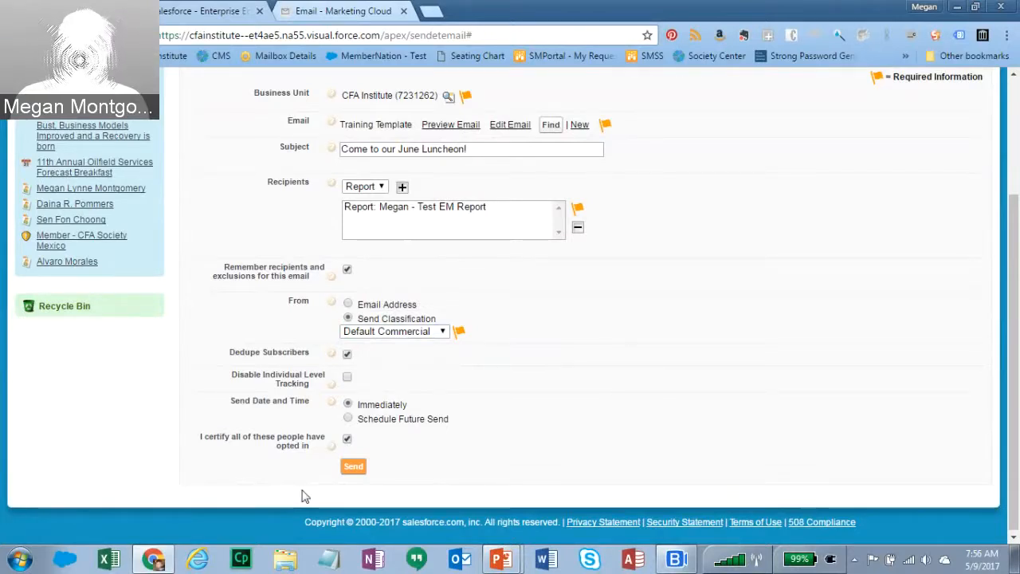
{"action": "left_click", "coordinate": [356, 470]}
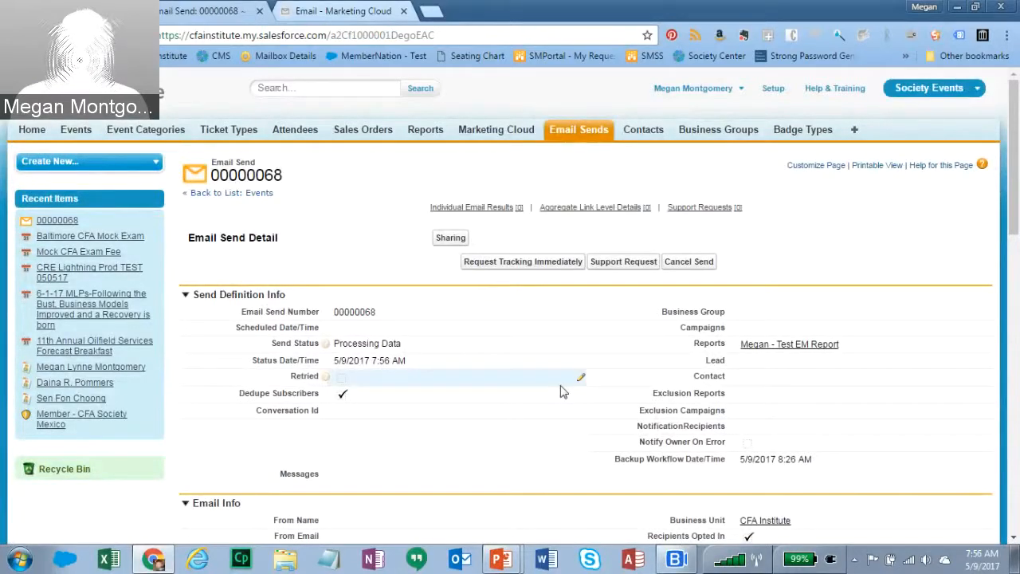
Go to the recent email sends and open the 5th Annual Breakfast for Change Copy record
{"action": "left_click", "coordinate": [575, 134]}
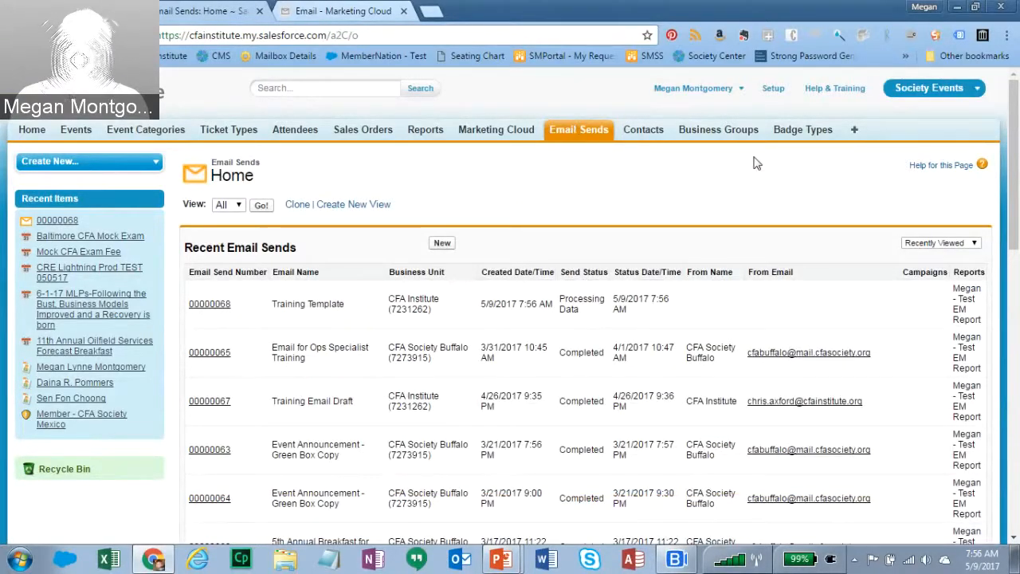
{"action": "left_click_drag", "start_coordinate": [1016, 151], "coordinate": [1019, 401]}
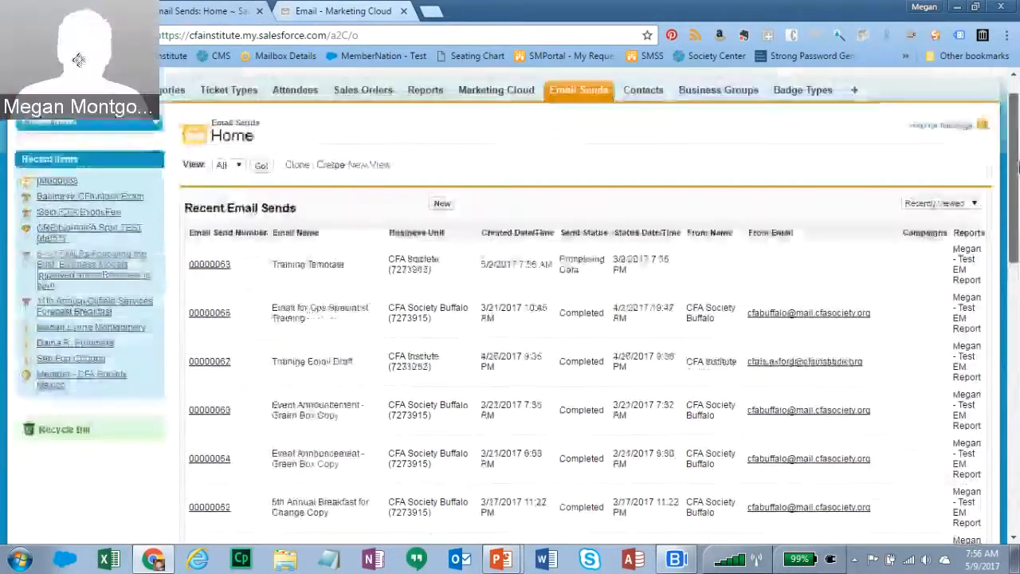
{"action": "scroll", "coordinate": [970, 205], "scroll_direction": "down", "scroll_amount": 1}
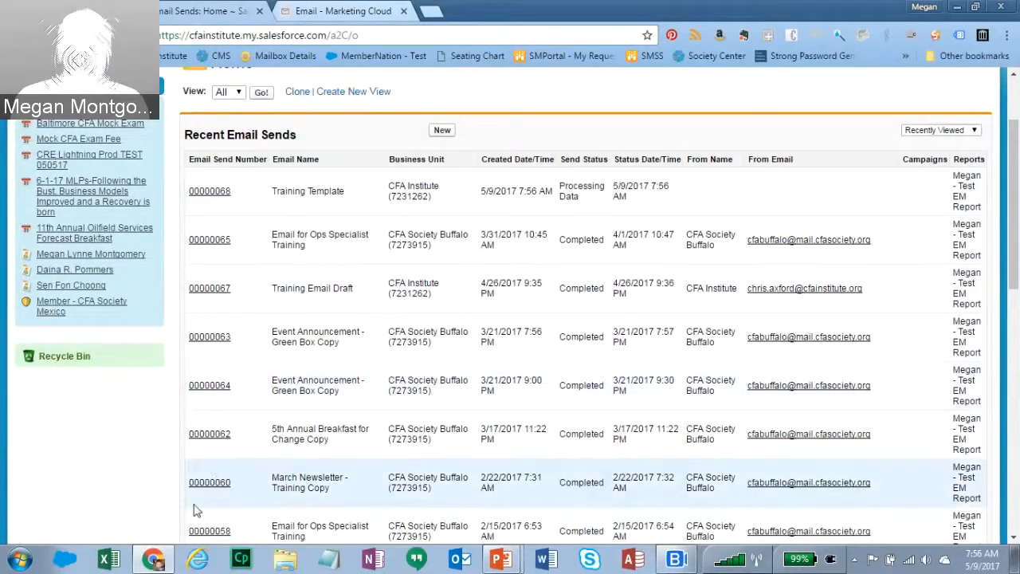
{"action": "left_click", "coordinate": [205, 434]}
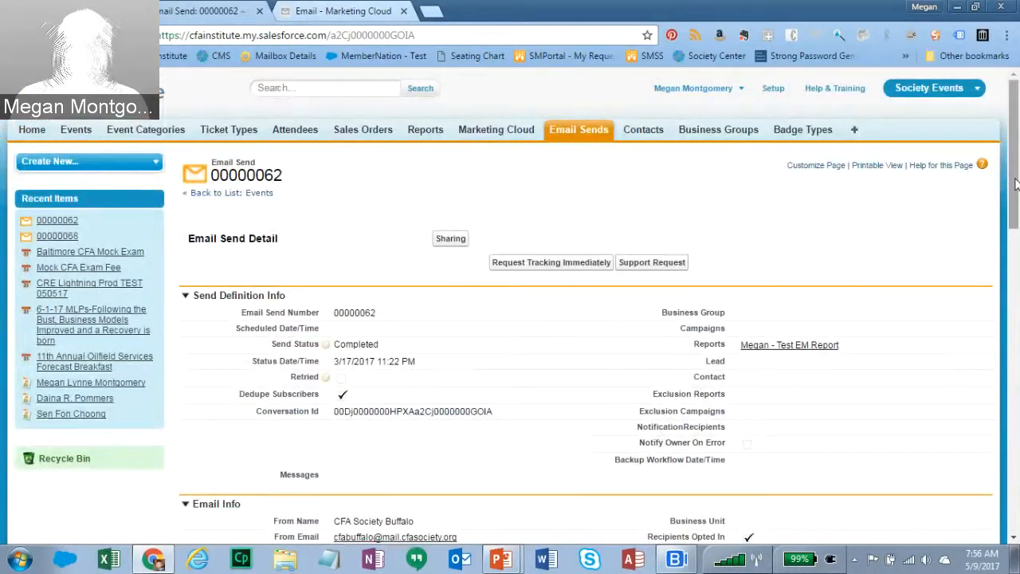
Review the email send's tracking info, send and open performance, activity, unengaged subscribers and individual email results
{"action": "scroll", "coordinate": [1016, 185], "scroll_direction": "down", "scroll_amount": 3}
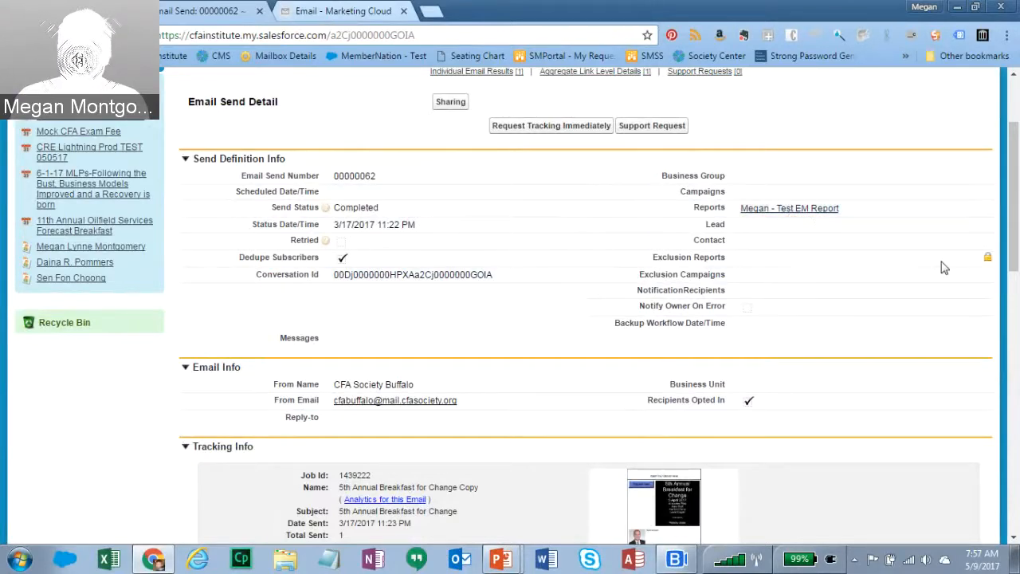
{"action": "scroll", "coordinate": [1012, 231], "scroll_direction": "down", "scroll_amount": 3}
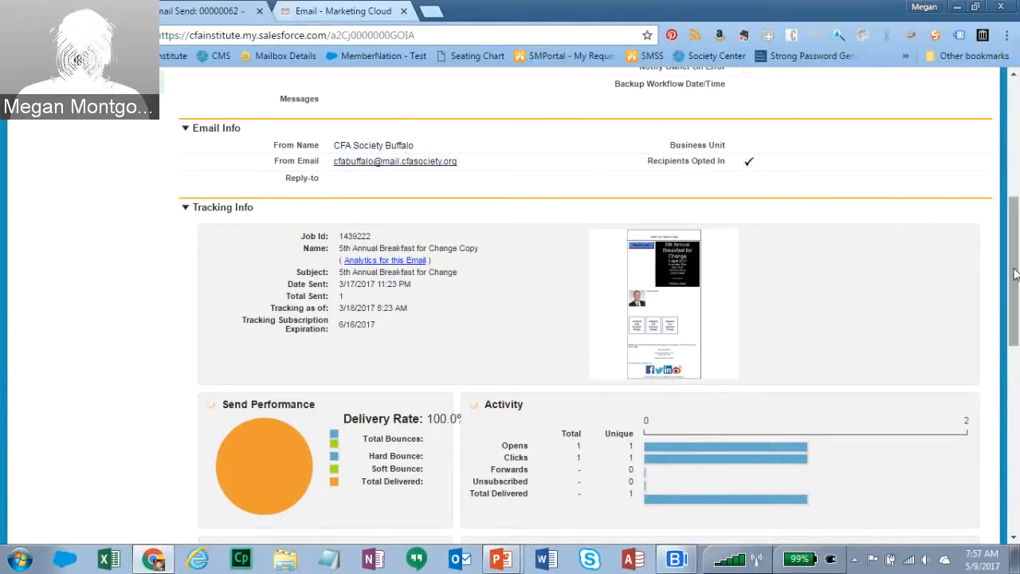
{"action": "scroll", "coordinate": [827, 210], "scroll_direction": "down", "scroll_amount": 1}
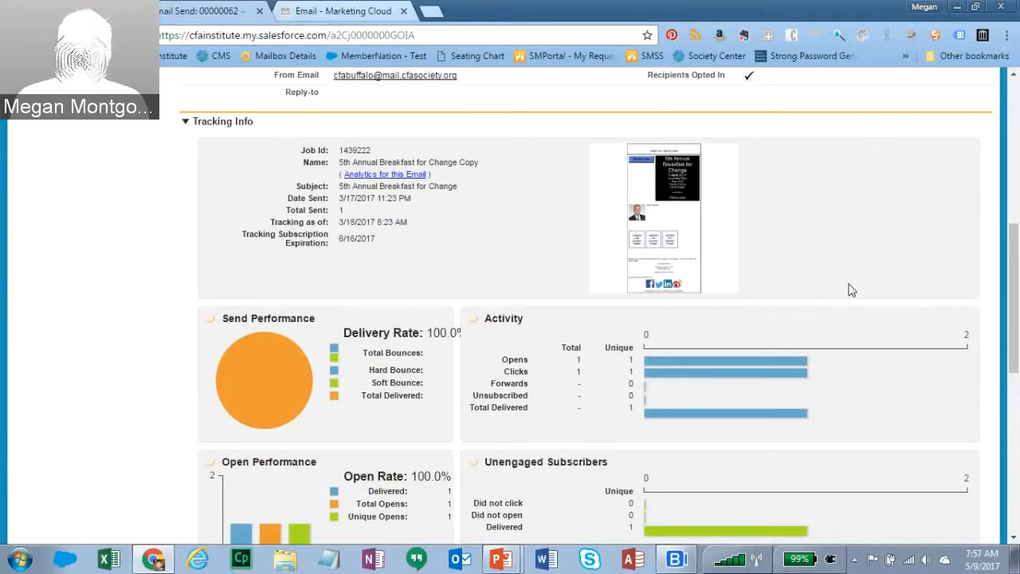
{"action": "left_click_drag", "start_coordinate": [1011, 265], "coordinate": [1017, 326]}
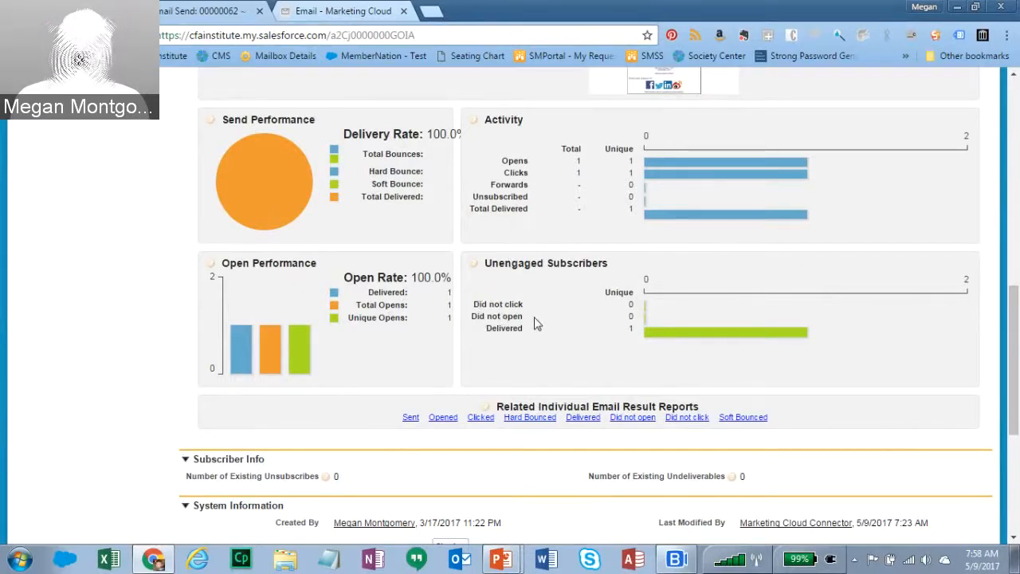
{"action": "left_click_drag", "start_coordinate": [1012, 434], "coordinate": [1015, 516]}
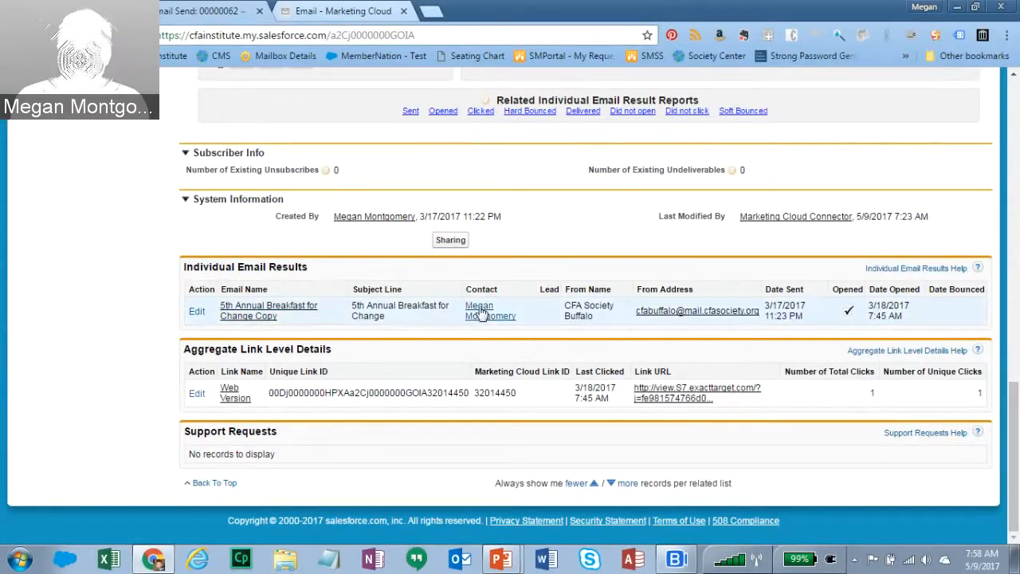
Open the recipient's contact record from the individual email results and view its communication preference
{"action": "left_click", "coordinate": [481, 311]}
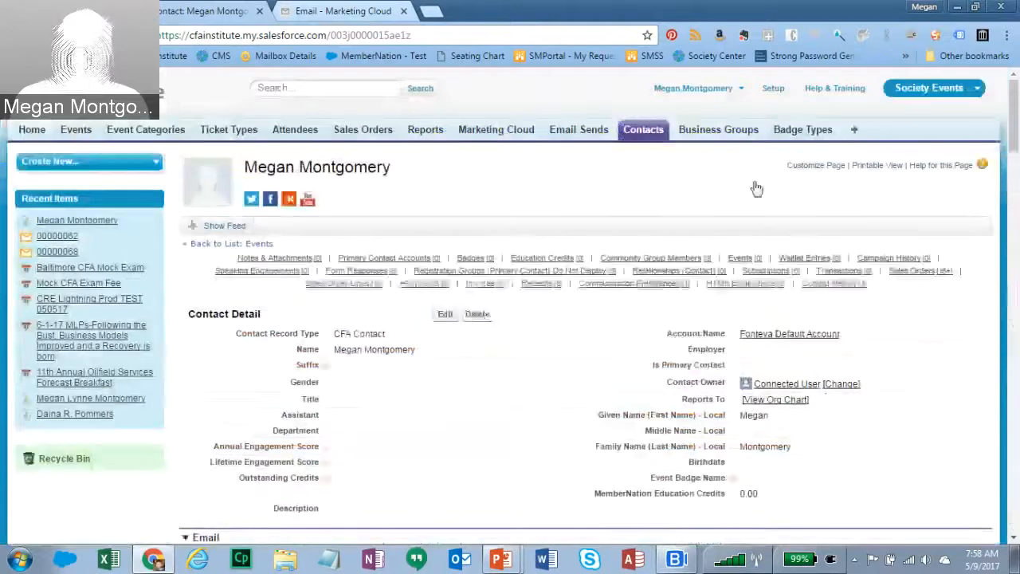
{"action": "left_click_drag", "start_coordinate": [1015, 144], "coordinate": [1017, 505]}
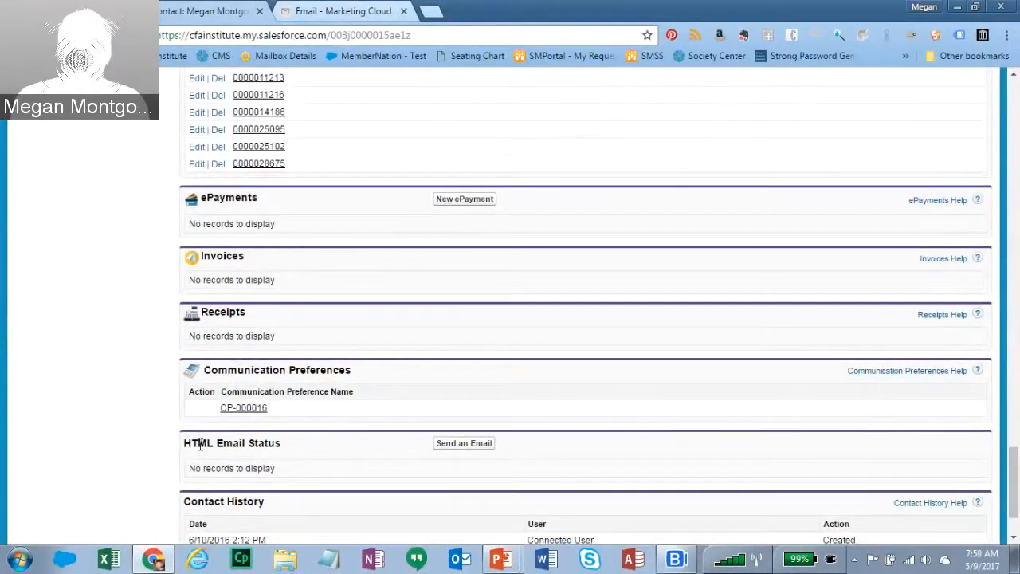
{"action": "left_click", "coordinate": [245, 408]}
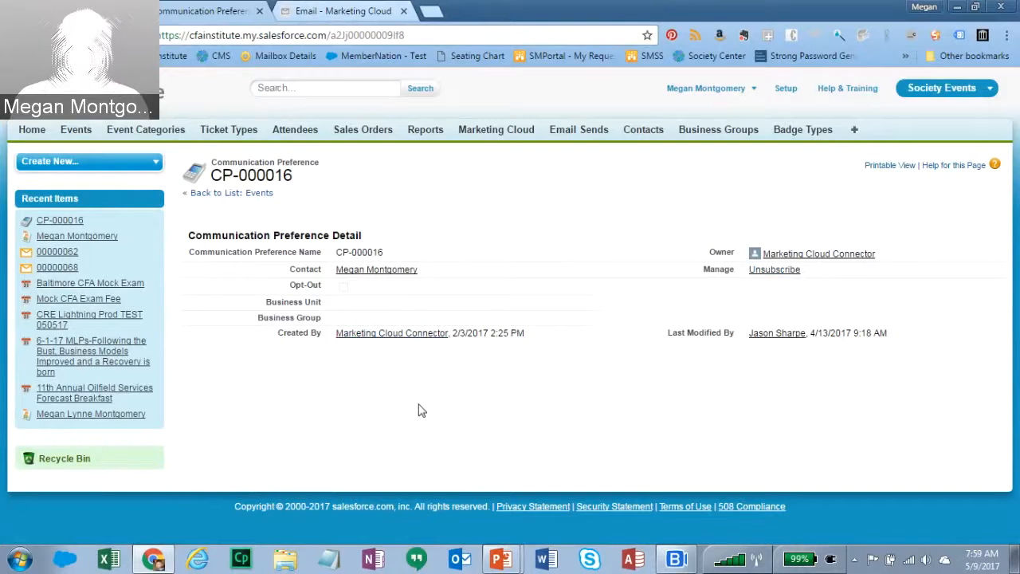
Switch to the PowerPoint slide show and advance to the Questions slide
{"action": "left_click", "coordinate": [501, 560]}
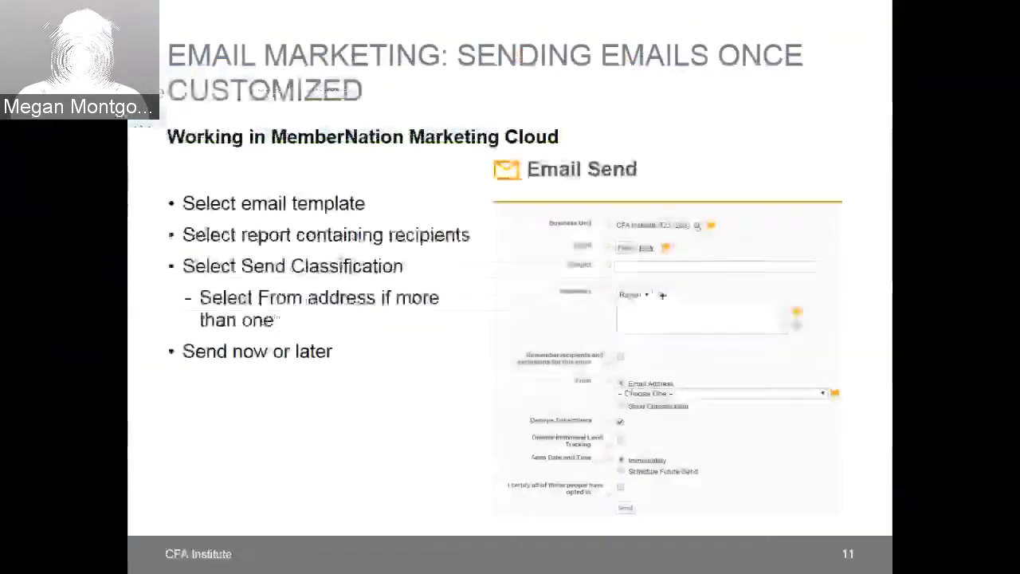
{"action": "key", "text": "Right"}
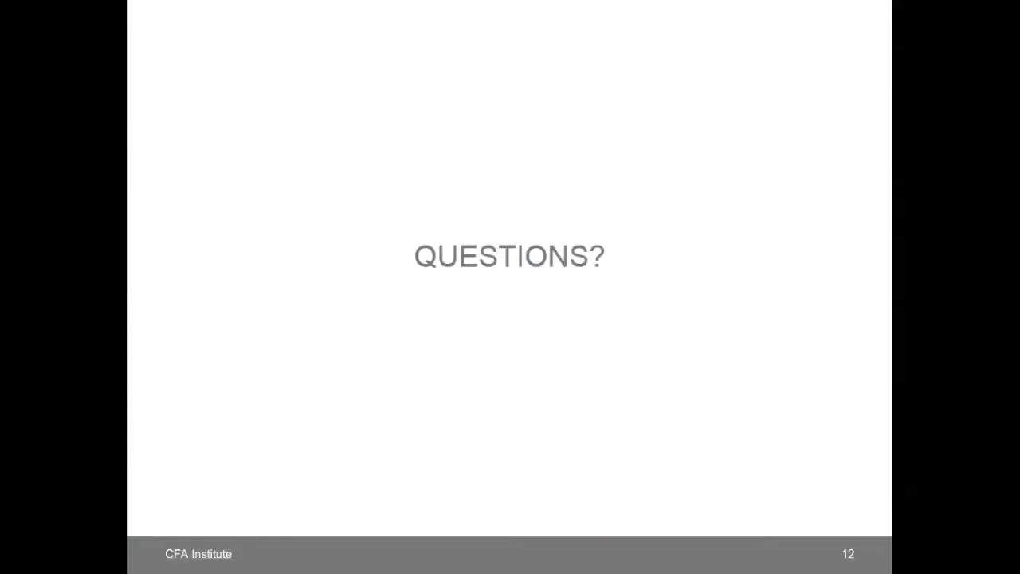